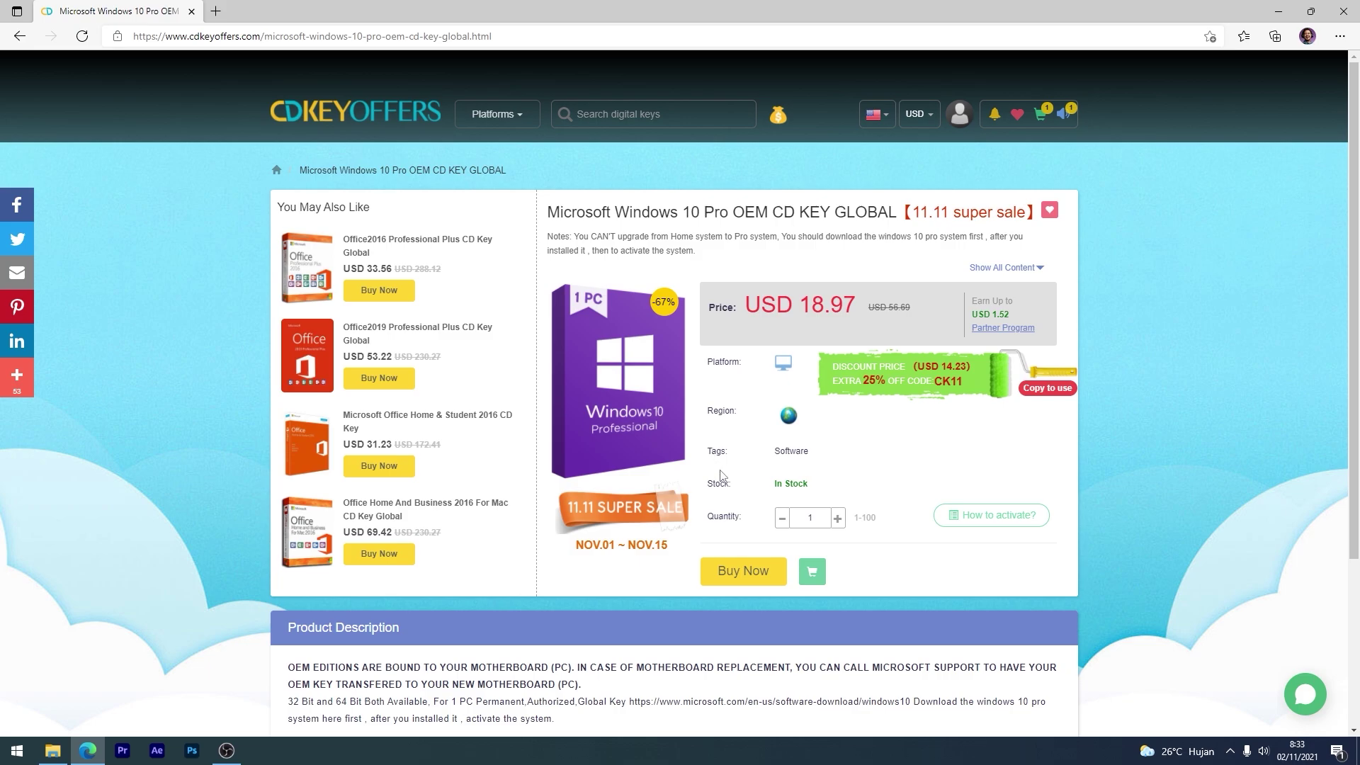
Step: Buy the Microsoft Windows 10 Pro OEM key, apply promotion code UP20 and submit the order
left_click(737, 573)
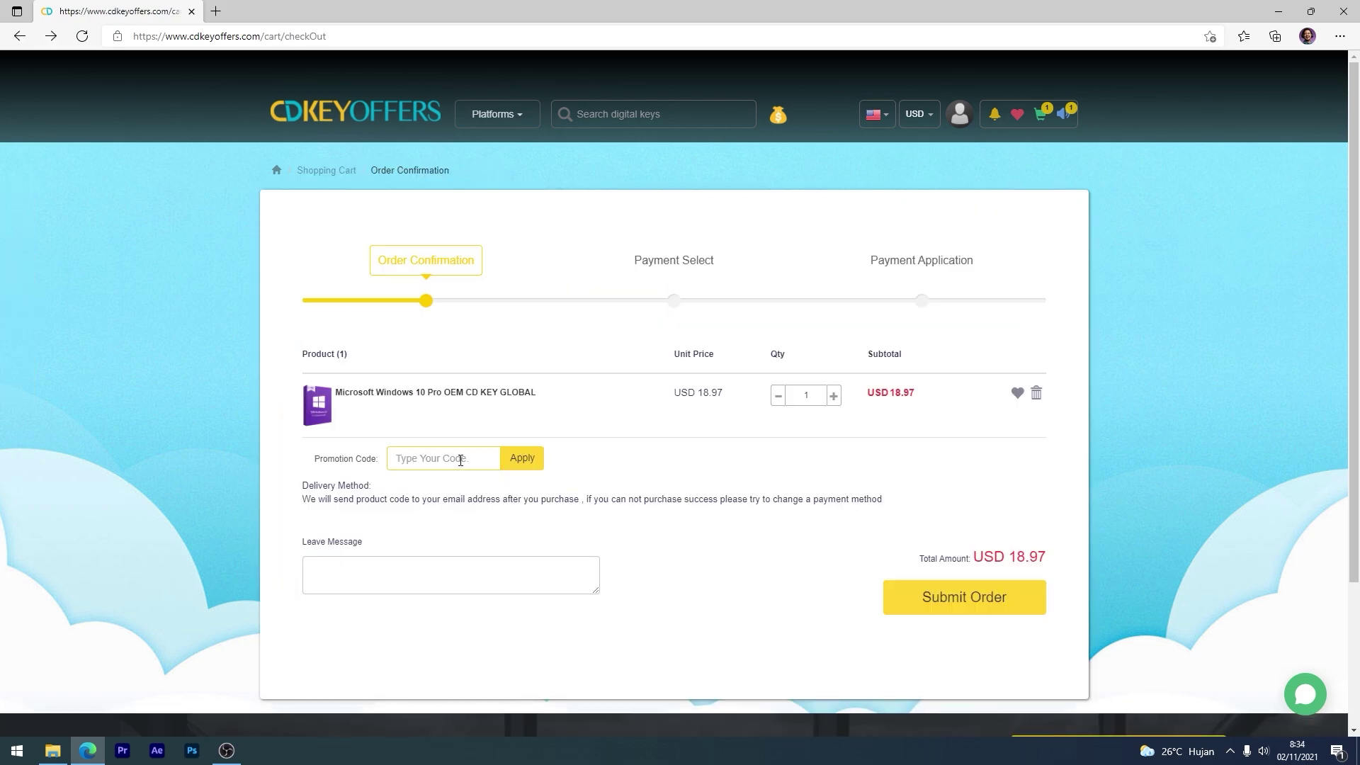
type("UP20")
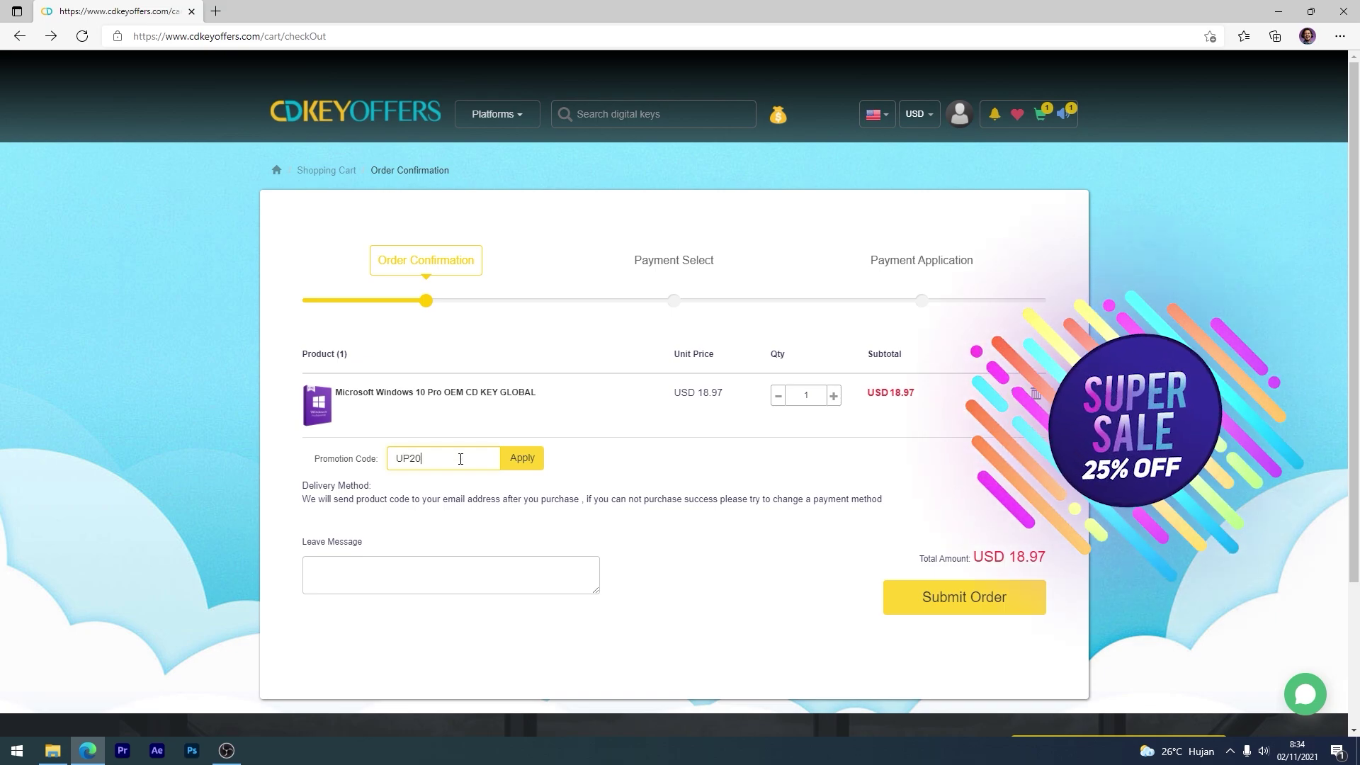
left_click(521, 461)
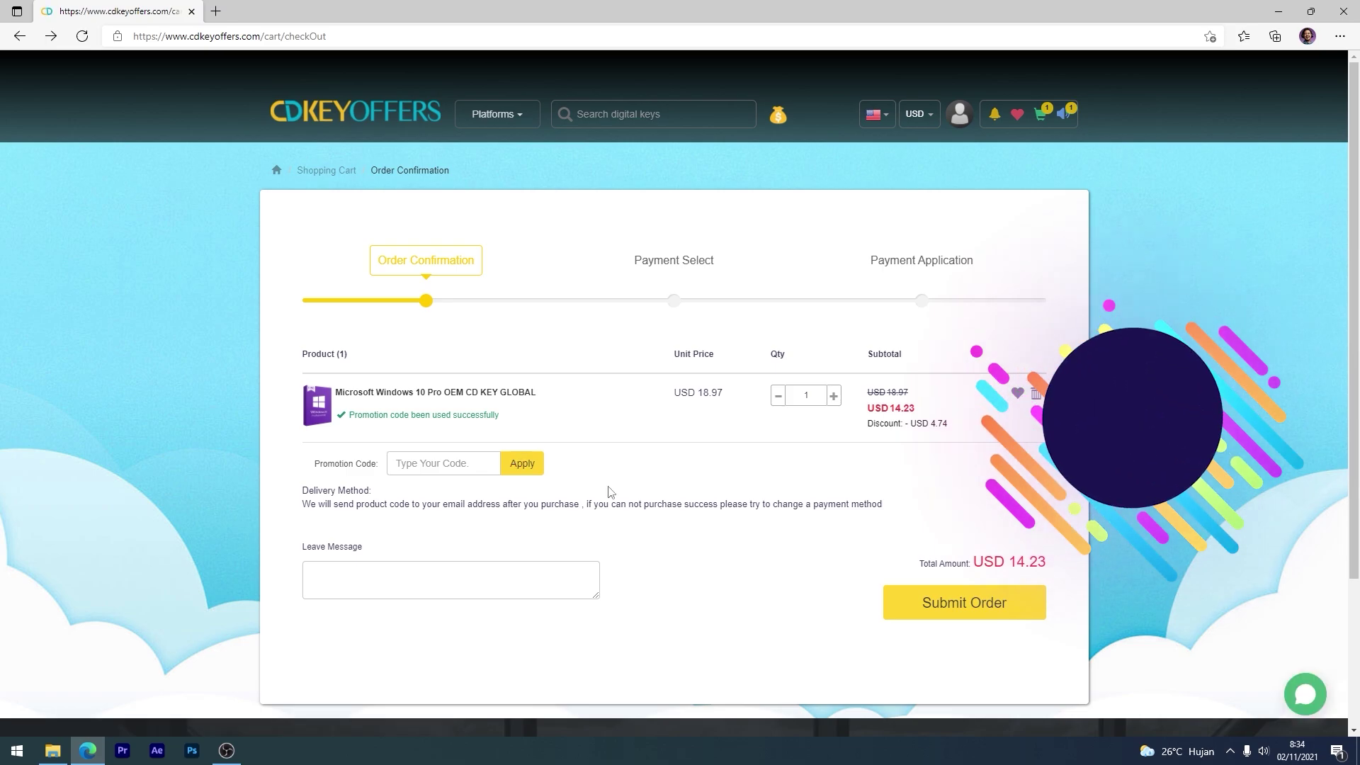
left_click(928, 610)
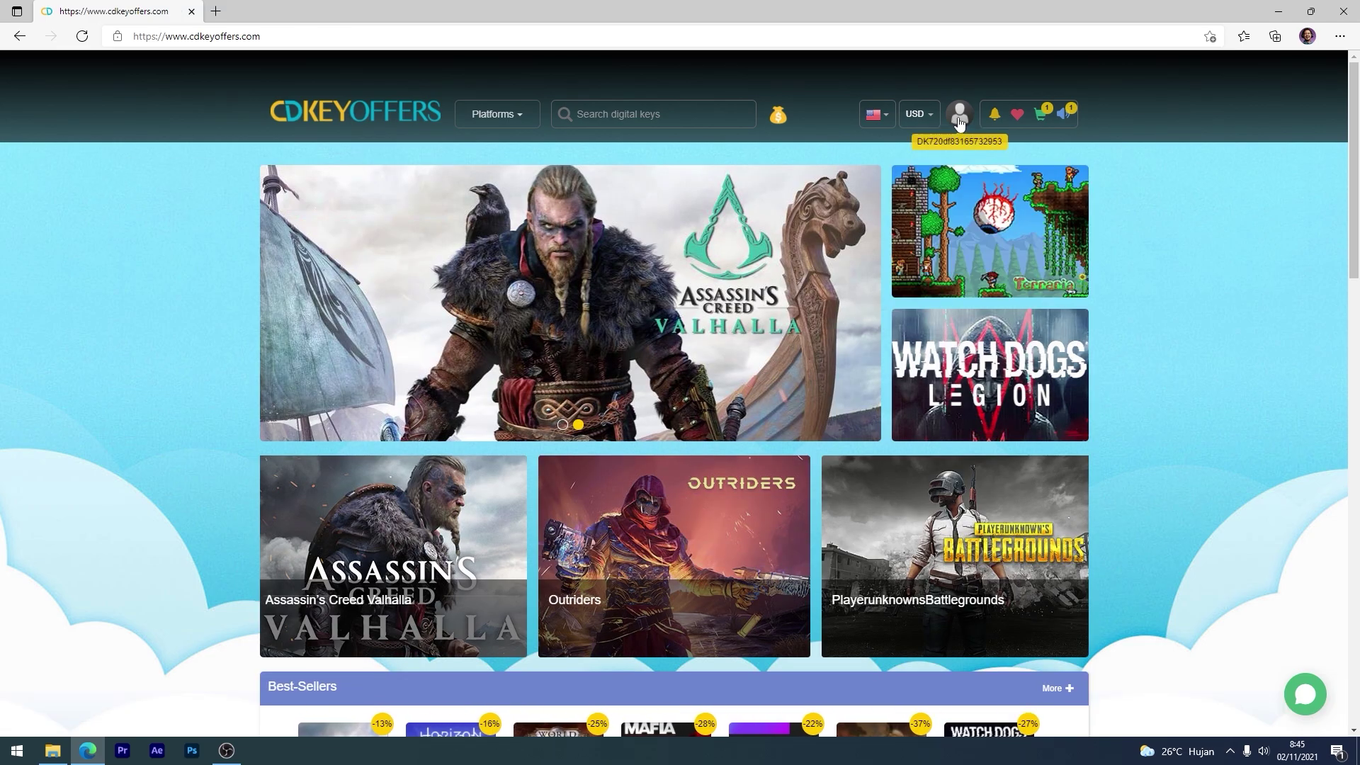
Step: Open the account's purchased orders, view the key of the completed Windows 10 Pro order and select that key
mouse_move(959, 121)
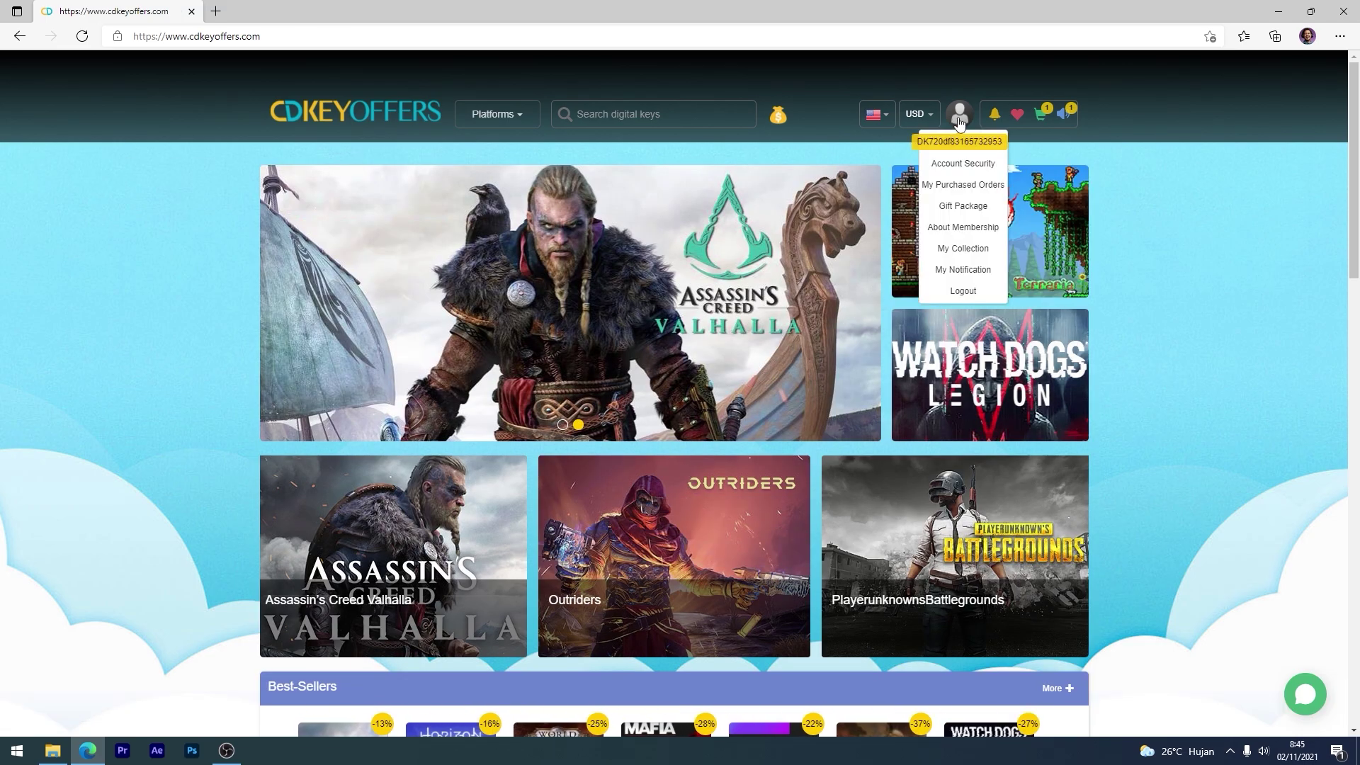
left_click(939, 185)
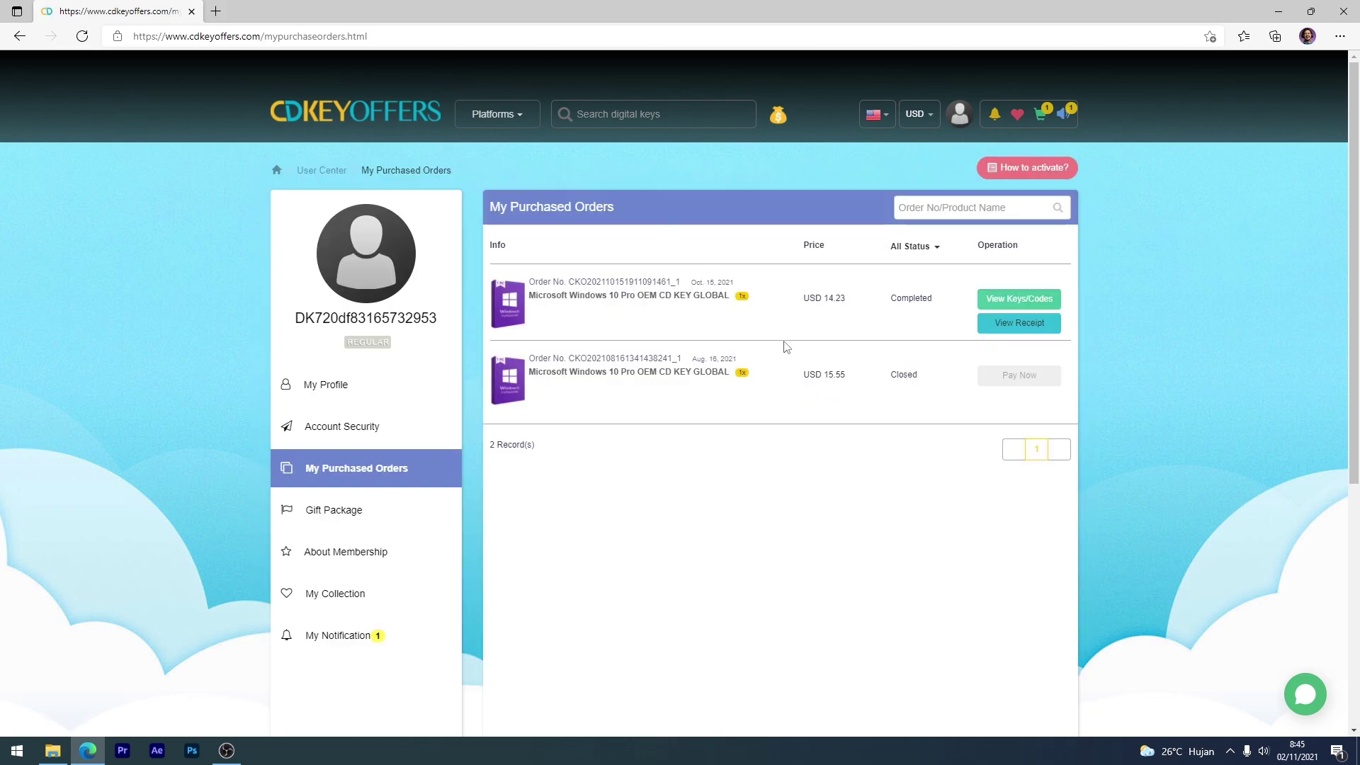
left_click(1010, 303)
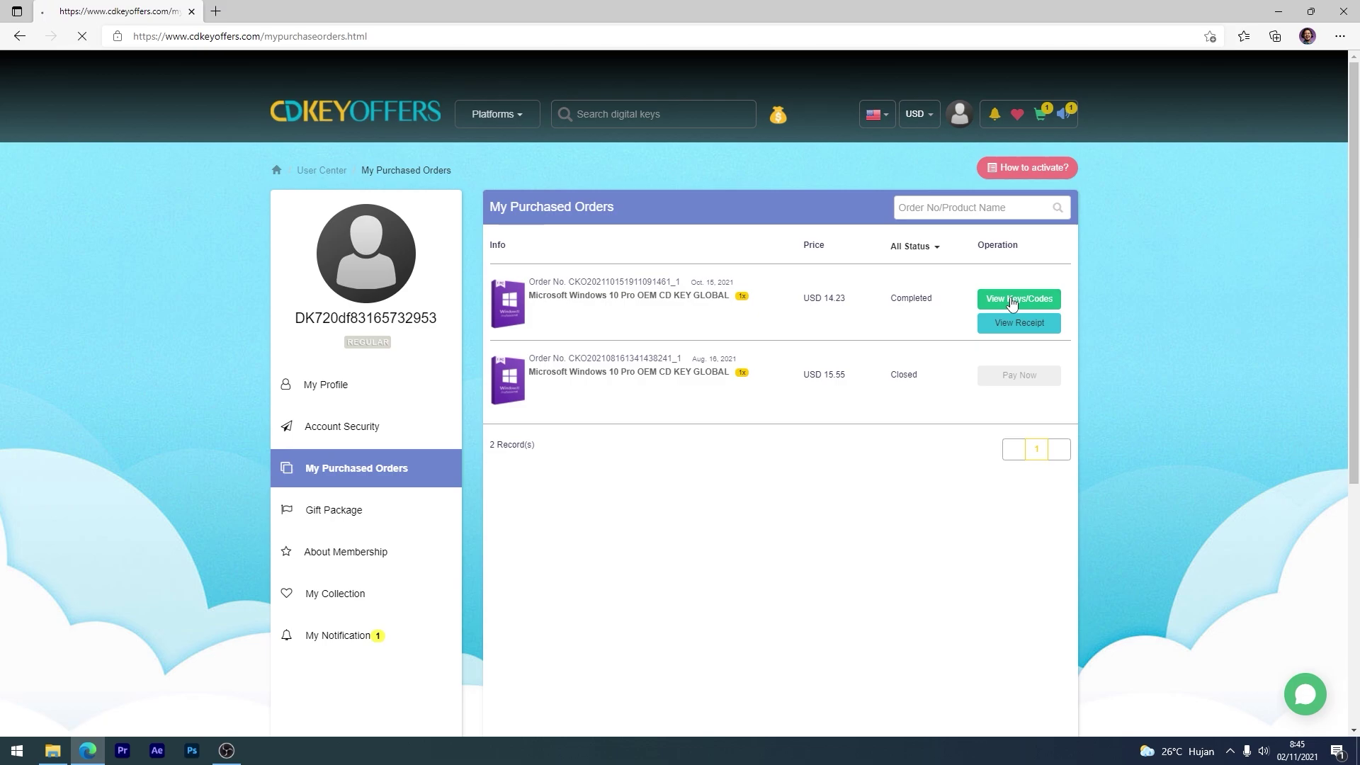
left_click_drag(826, 571, 669, 571)
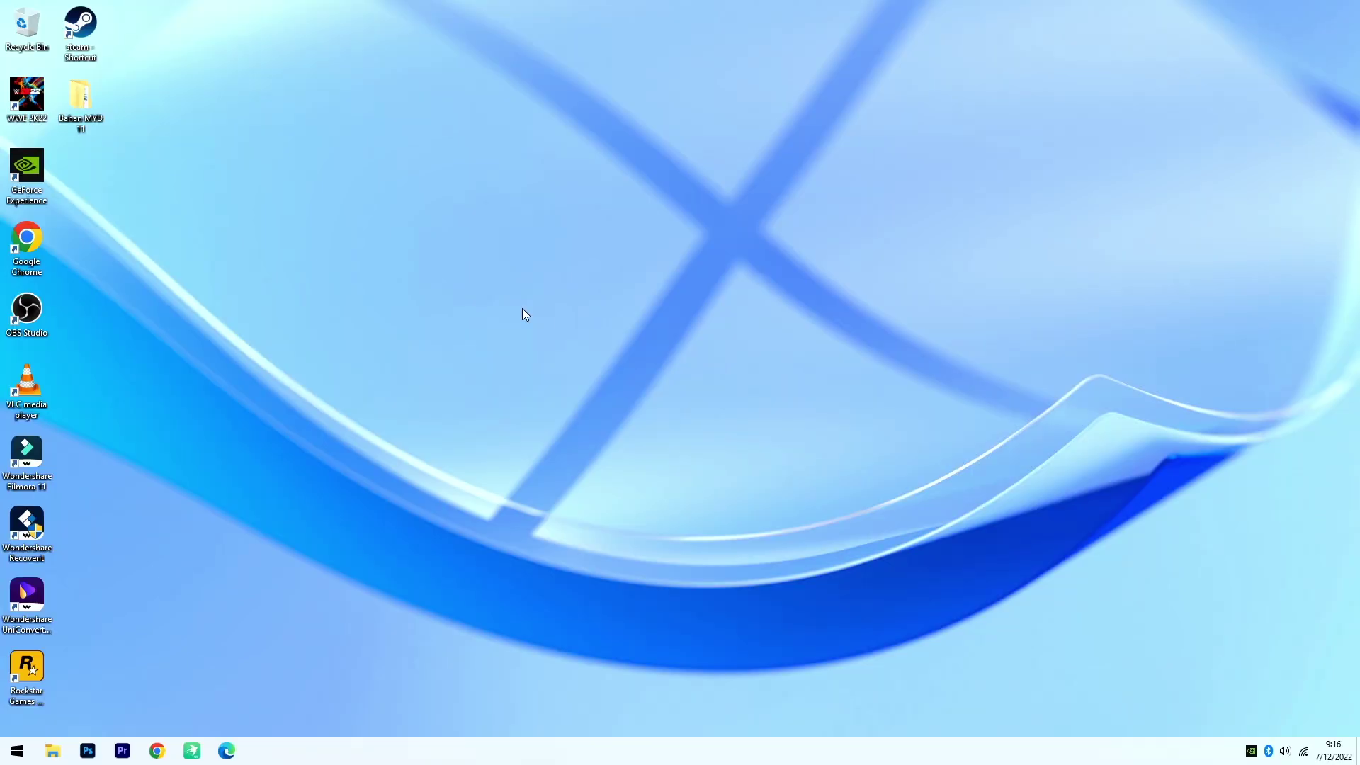
Step: Search Windows for "restore" and open the Create a restore point settings
left_click(10, 756)
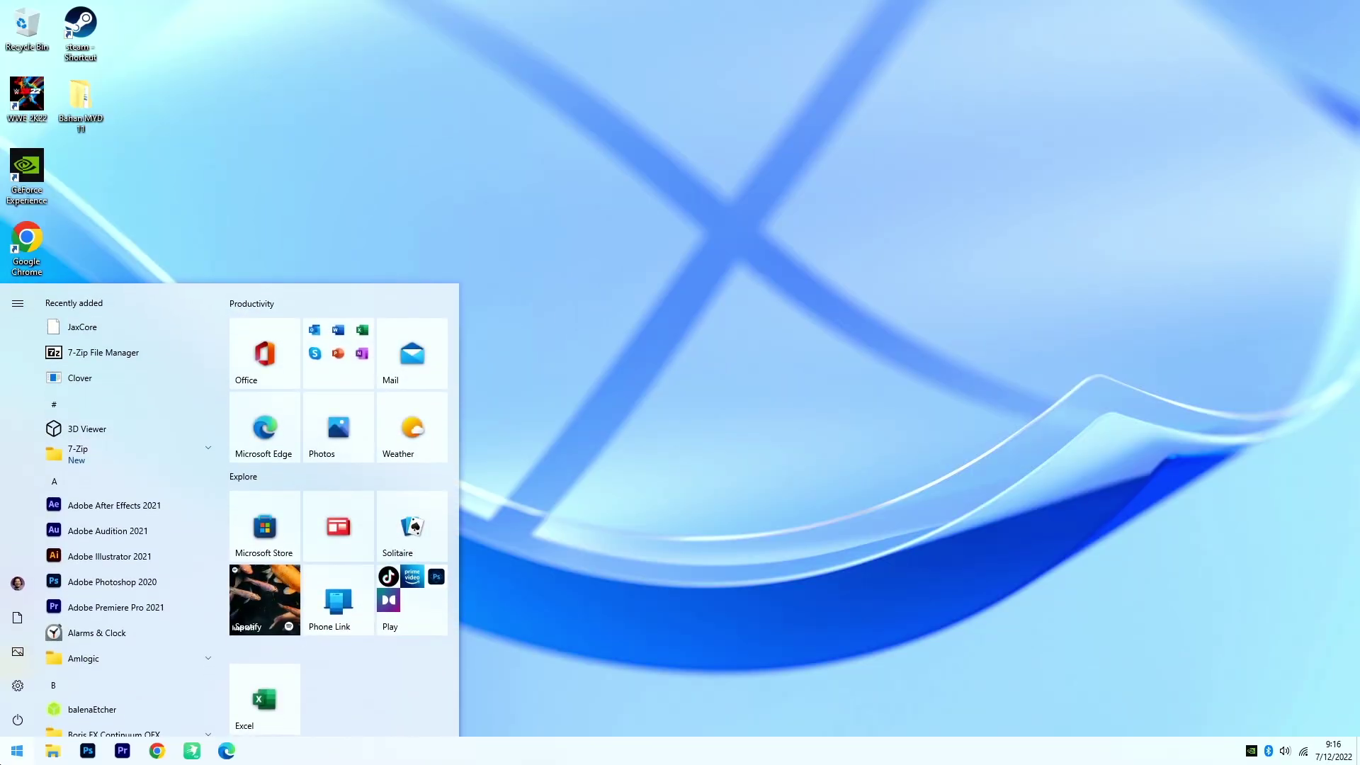
type("restore")
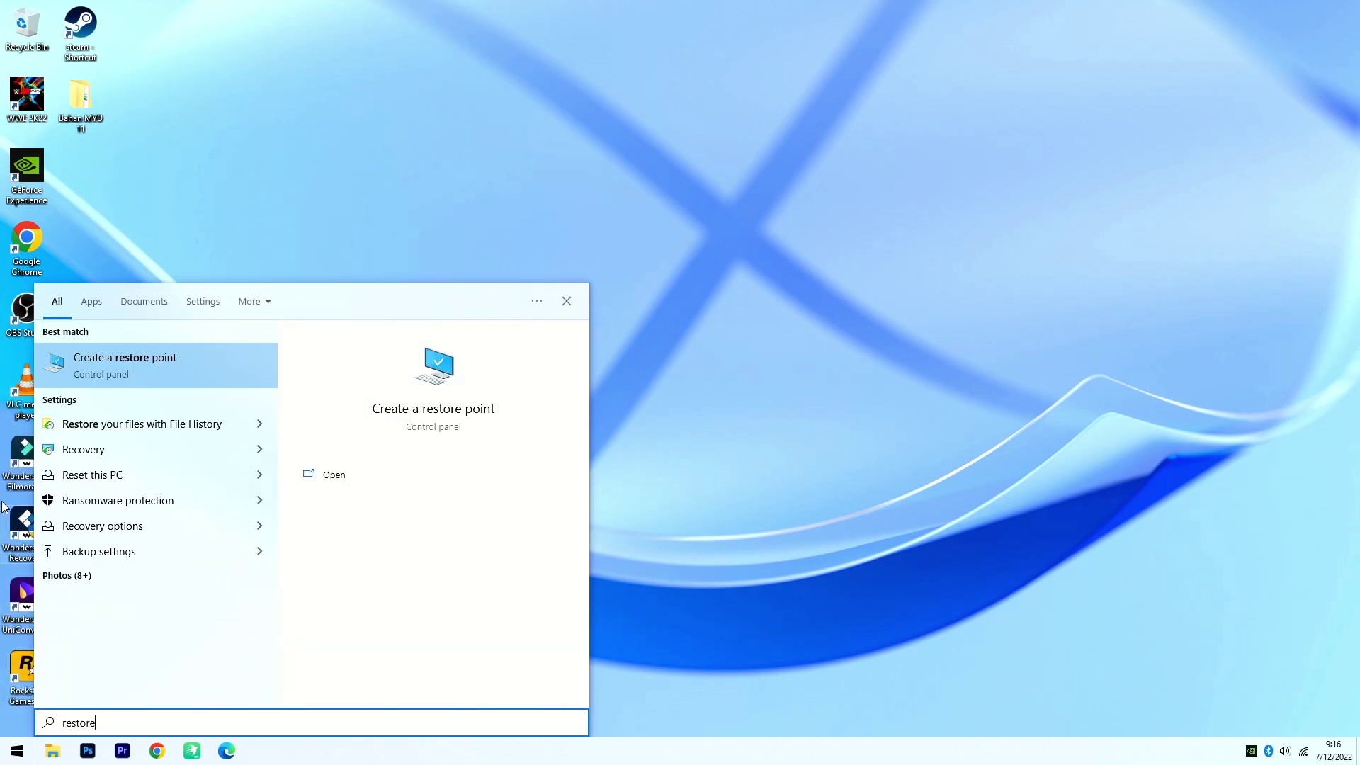
left_click(167, 358)
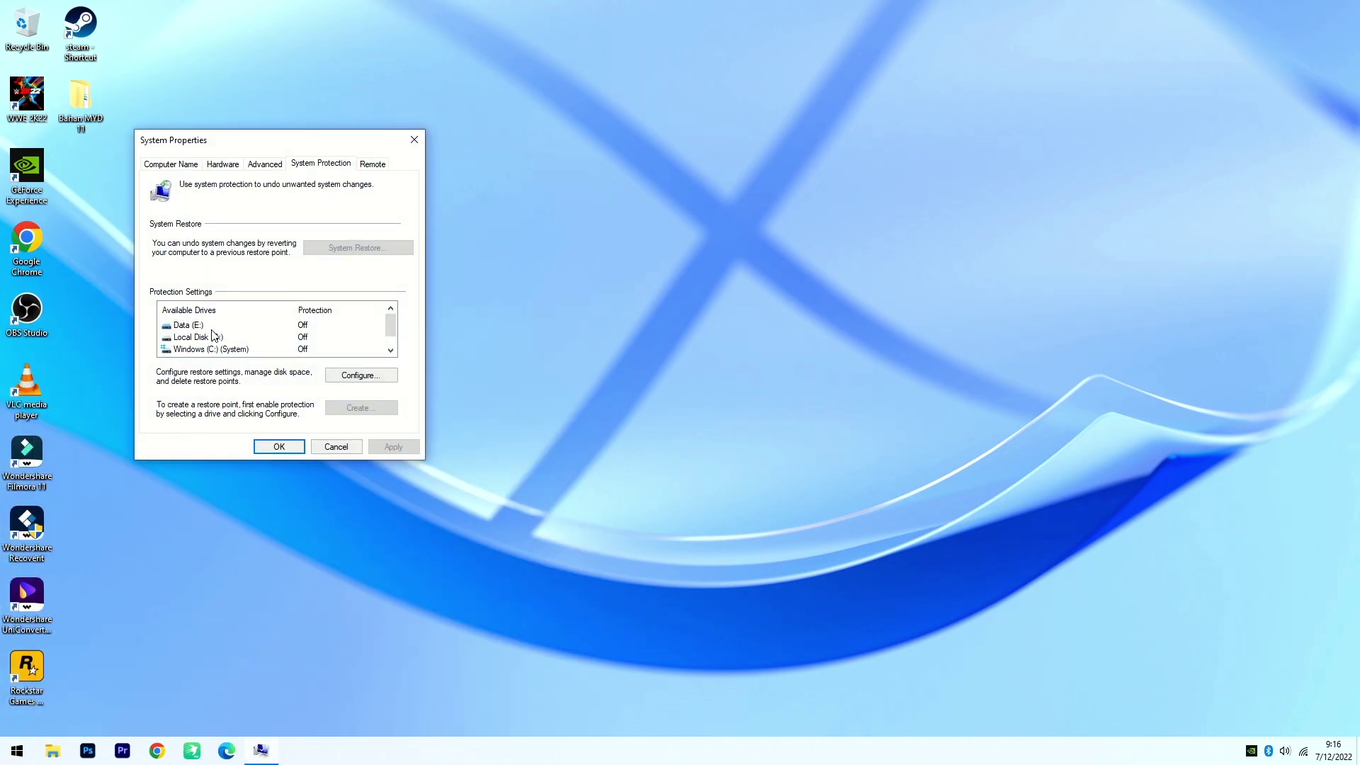
Step: Turn on system protection for the Windows (C:) drive, raise its maximum disk usage slightly and apply the settings
left_click(205, 352)
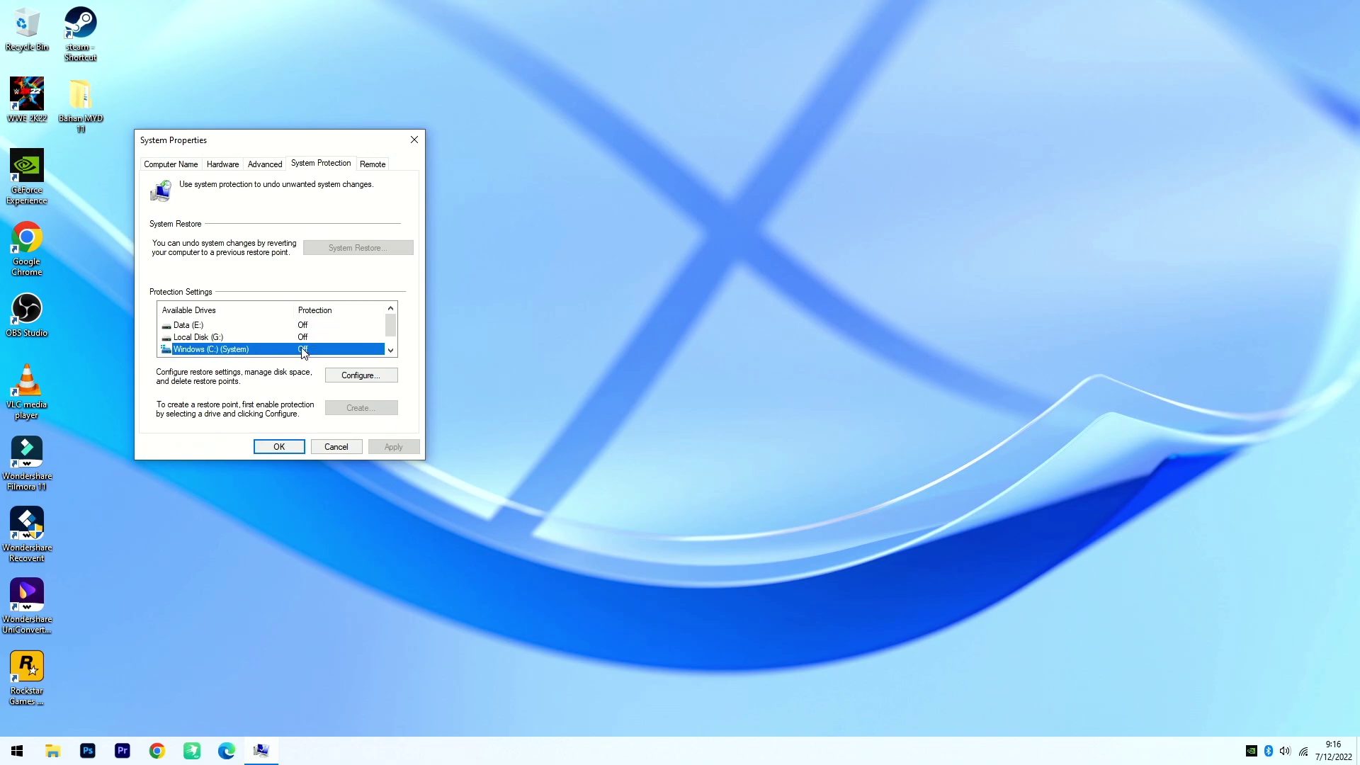
left_click(361, 375)
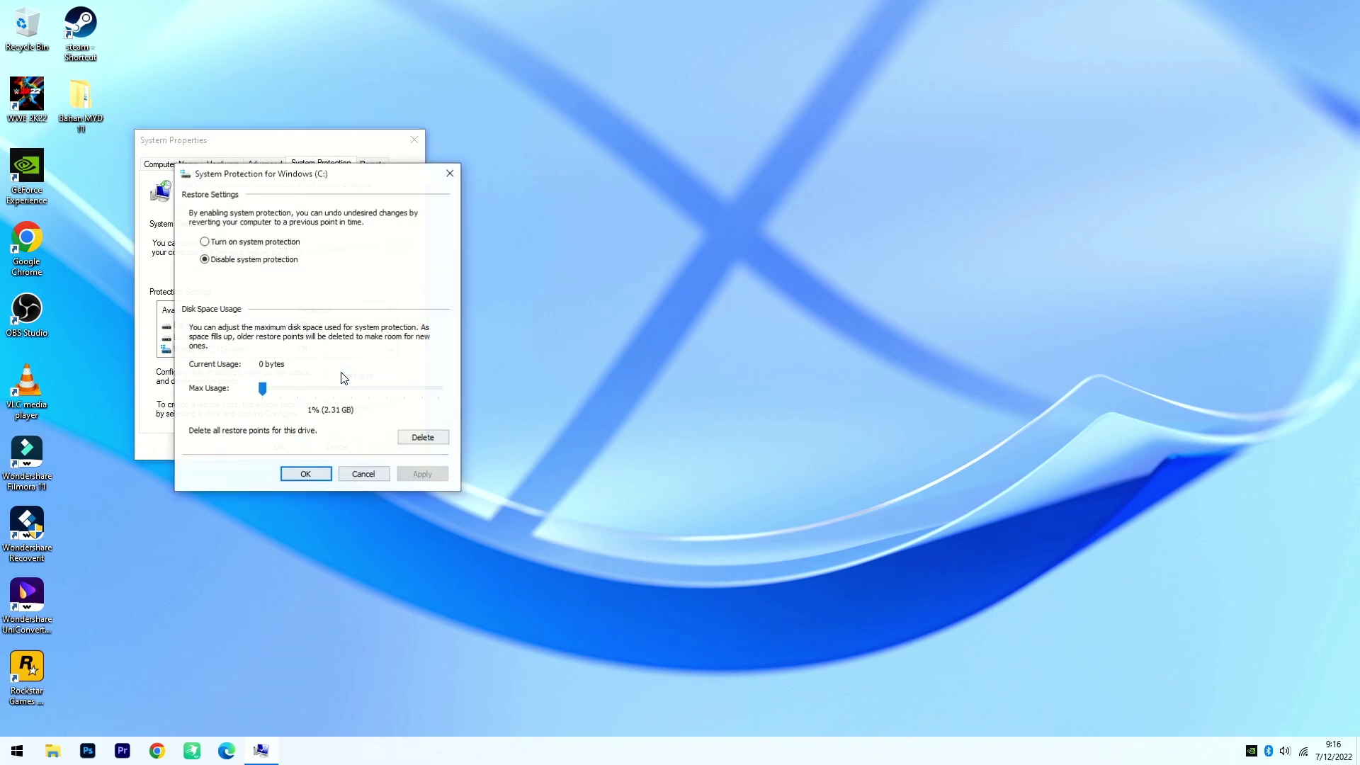
left_click(216, 245)
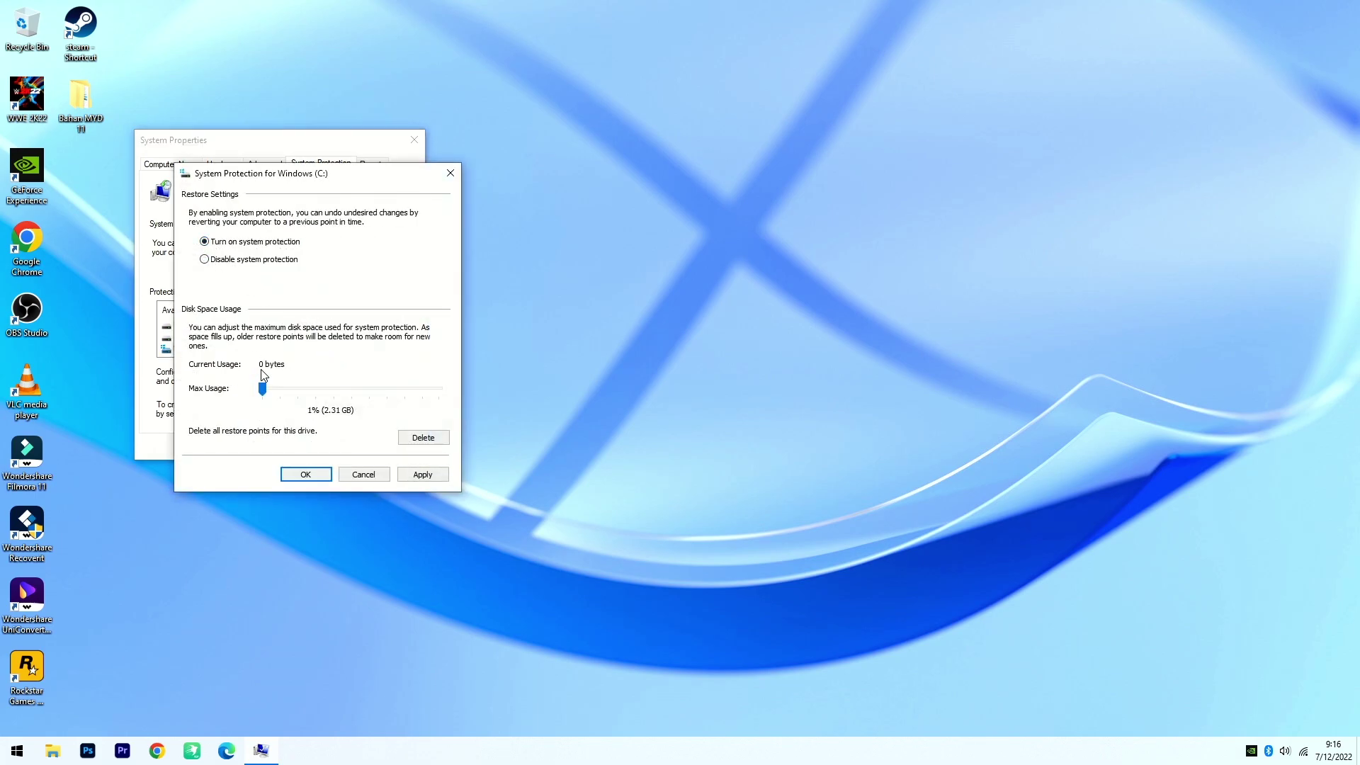
mouse_move(263, 389)
left_mouse_down()
mouse_move(291, 390)
mouse_move(272, 389)
left_mouse_up()
left_click(418, 476)
left_click(305, 475)
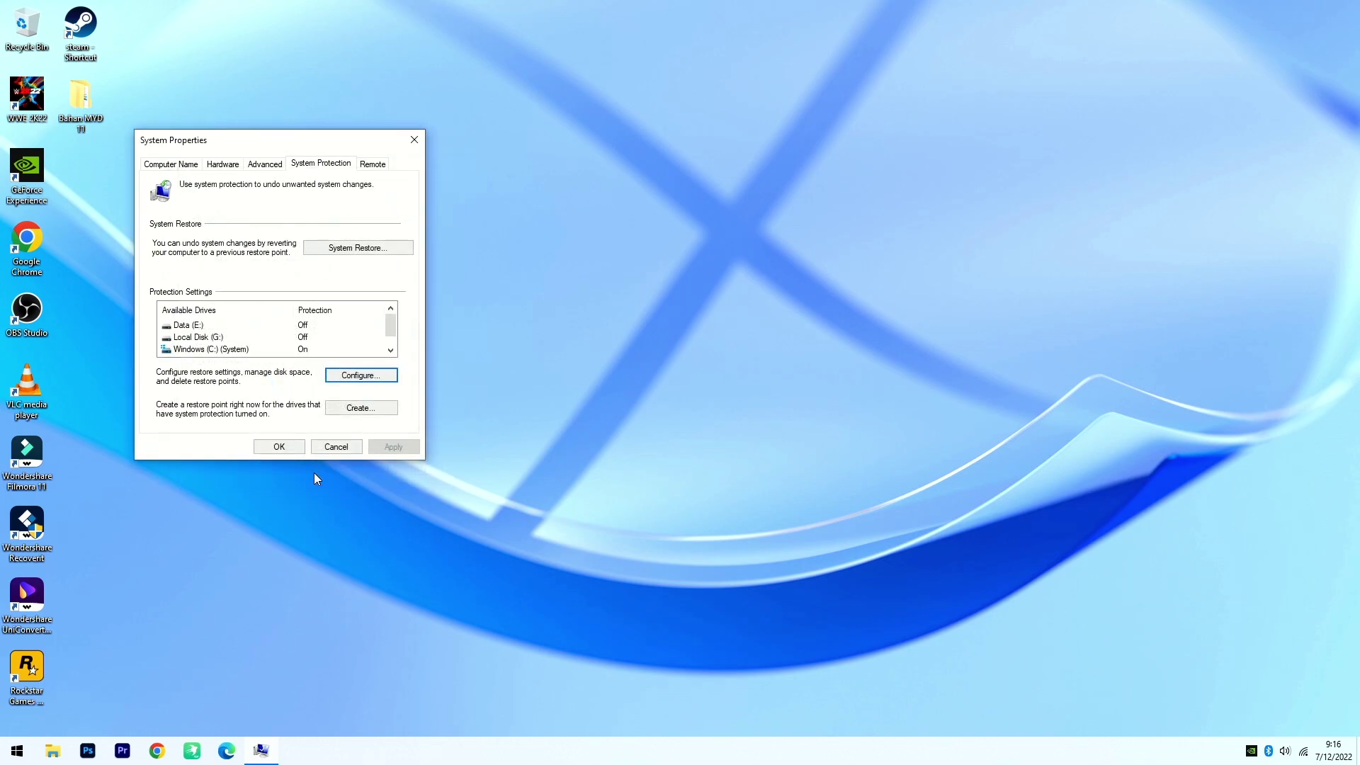
Step: Create a restore point described as "MYD 11" with the Windows (C:) drive selected, and close System Properties
left_click(218, 349)
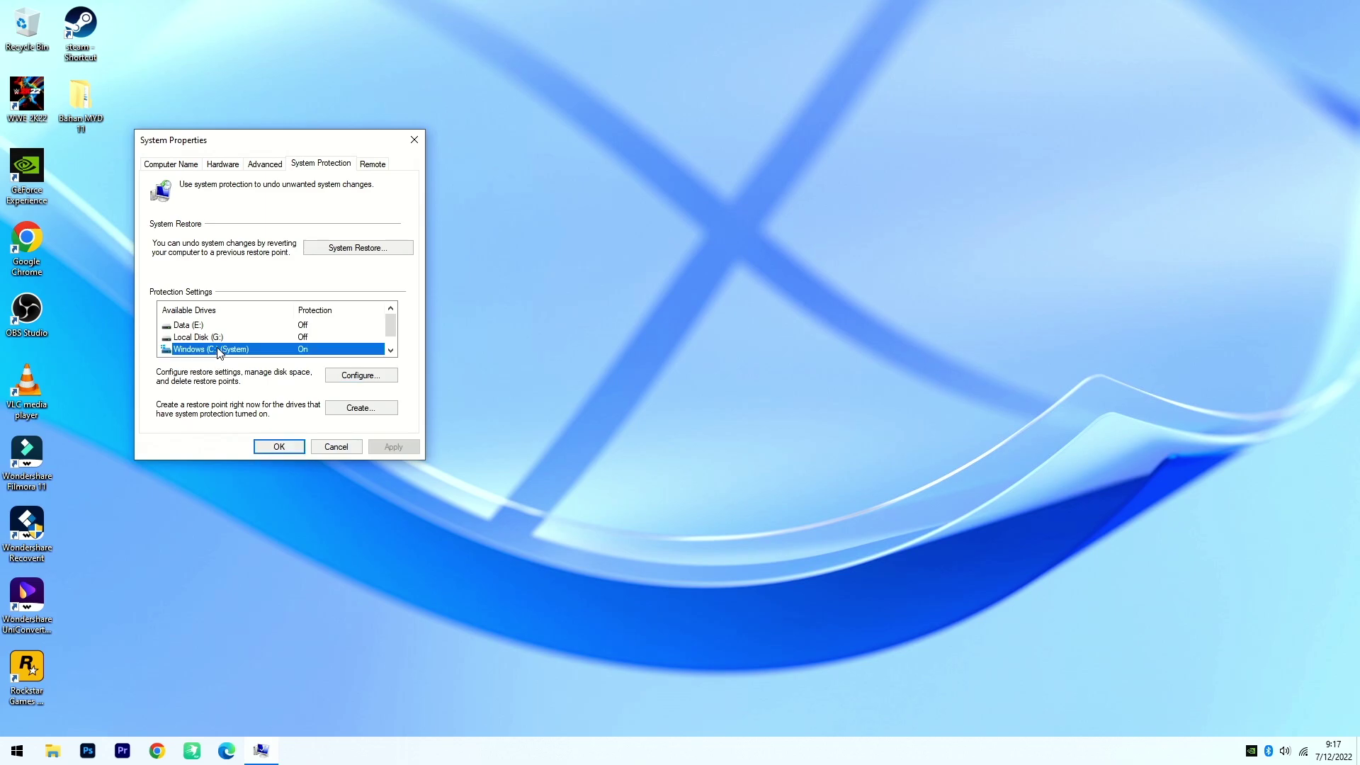
left_click(334, 408)
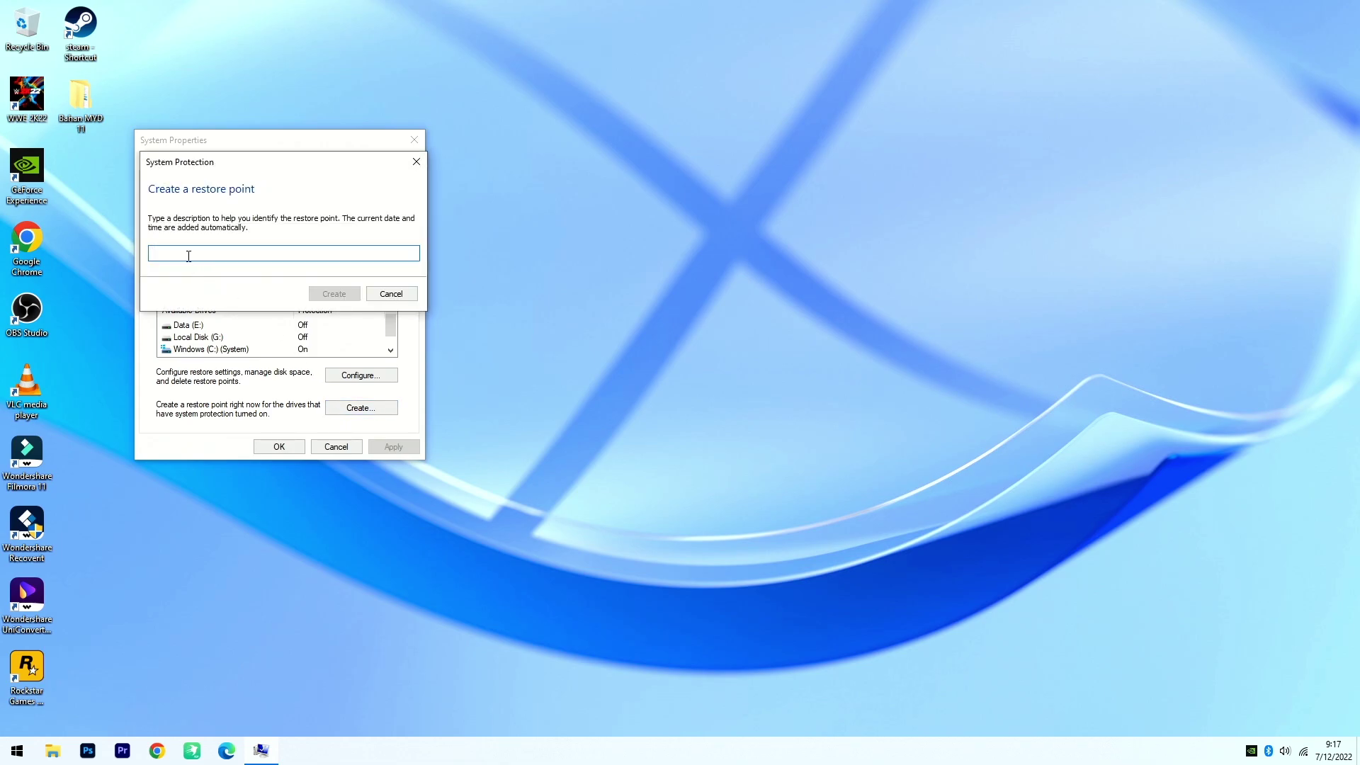
type("MYD 11")
left_click(325, 294)
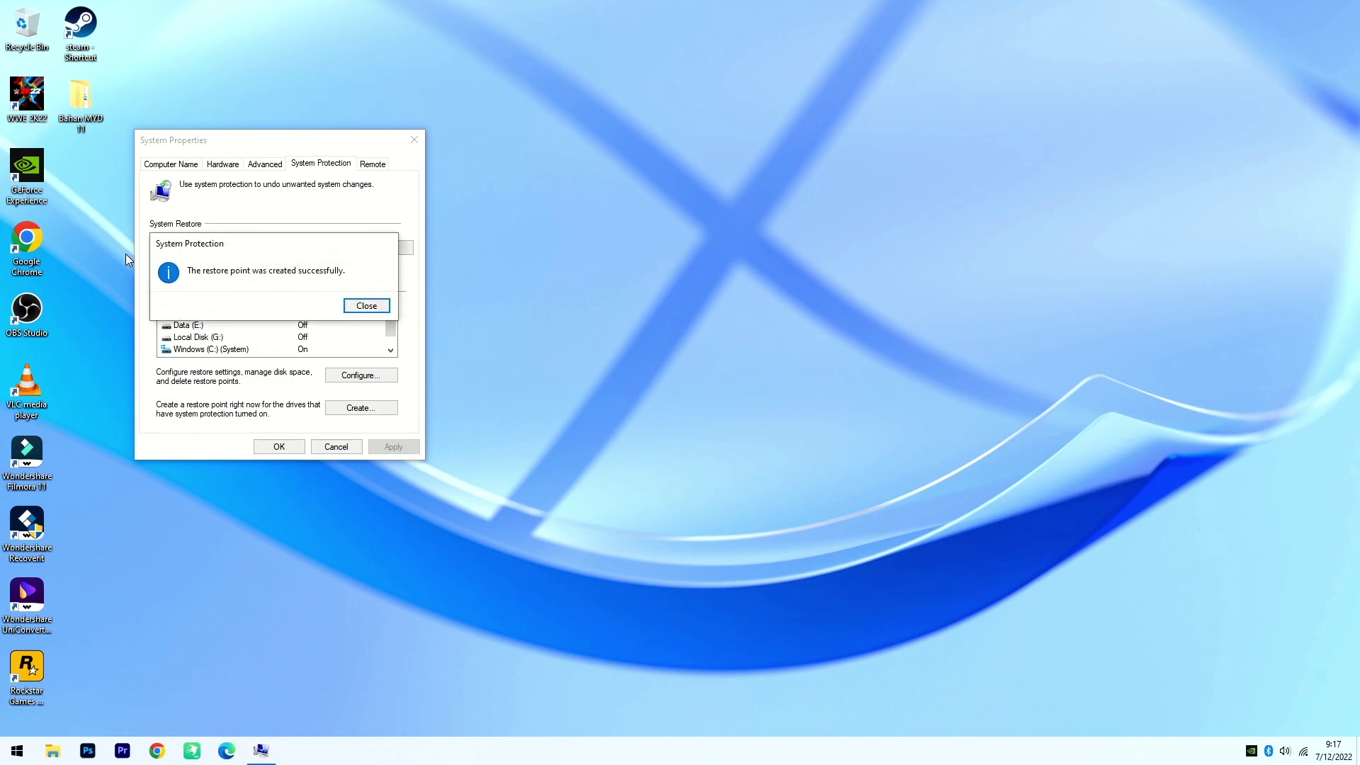
left_click(358, 305)
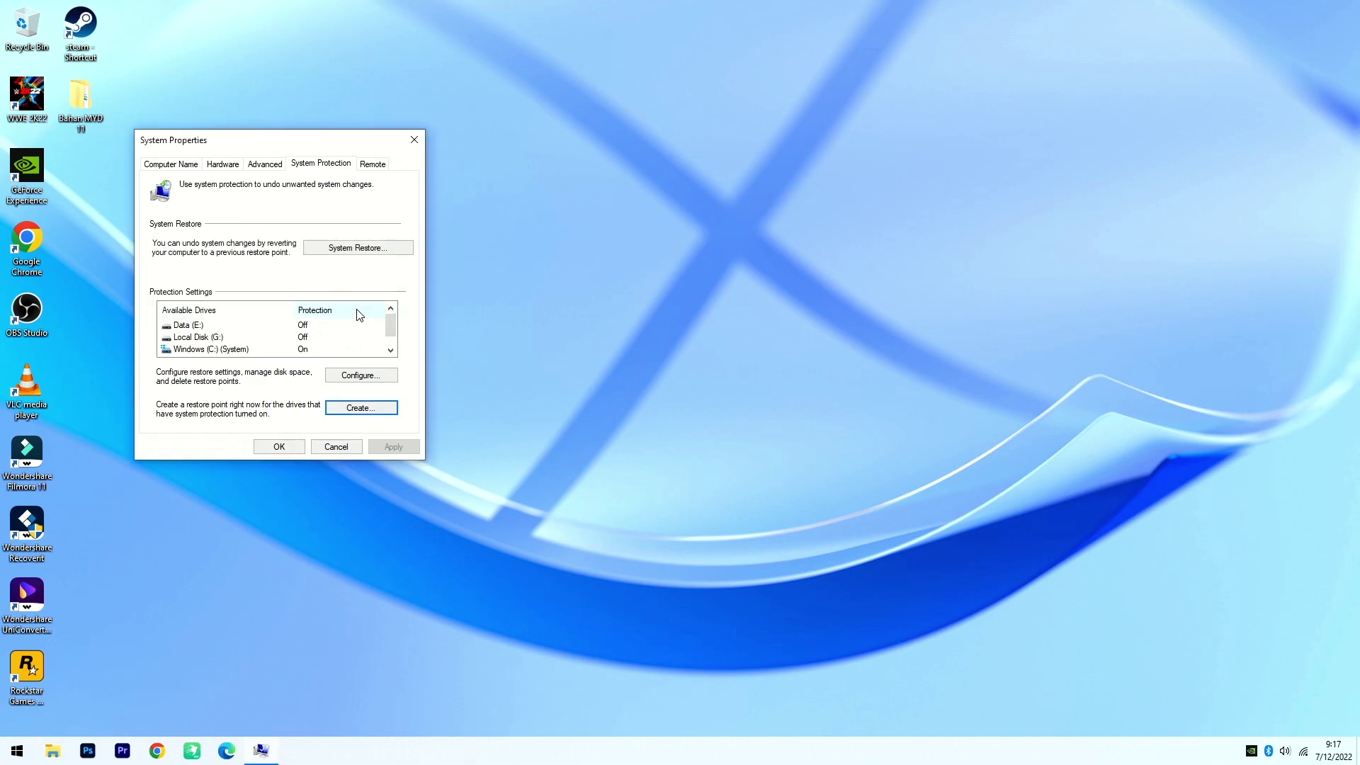
left_click(295, 444)
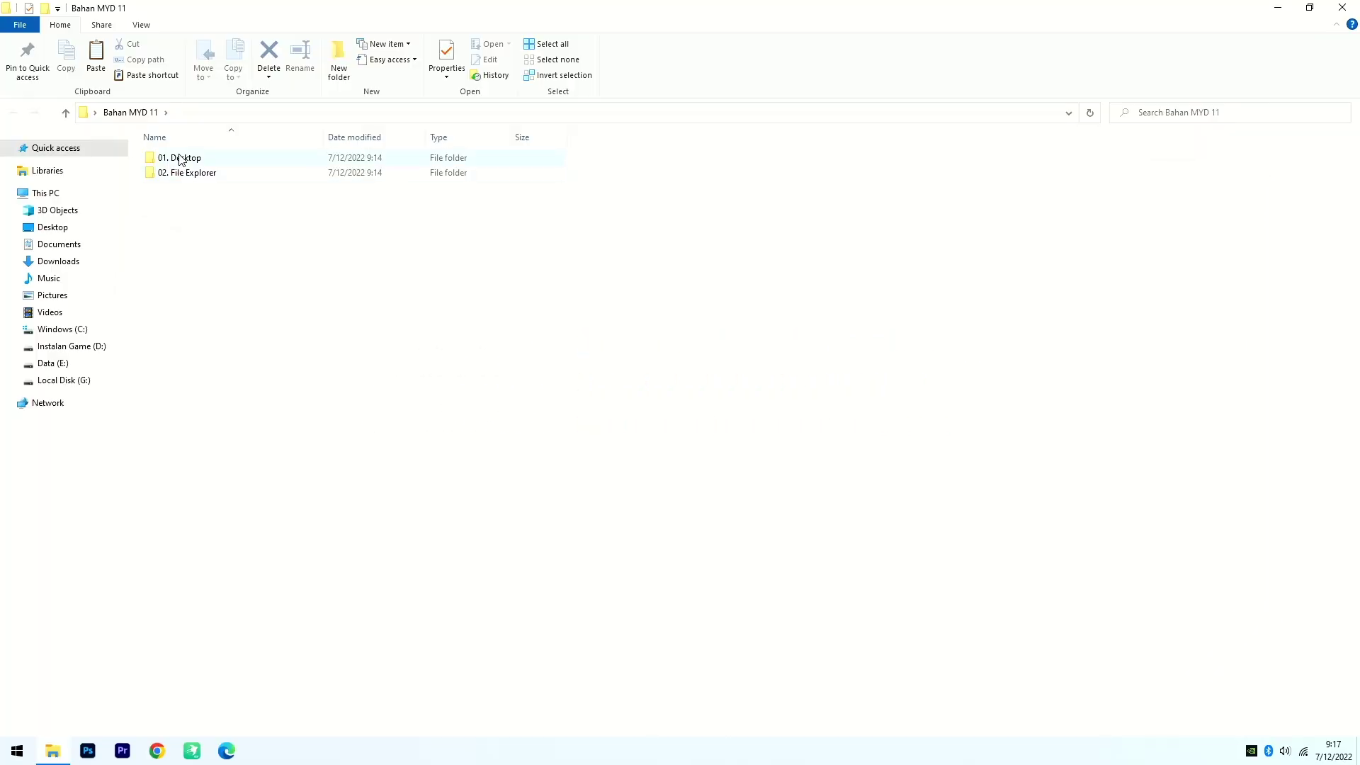
Step: Run UltraUXThemePatcher_4.3.4.exe from 01. UltraUXThrmrPatcher inside the 01. Desktop folder and allow it to make changes
left_click(179, 158)
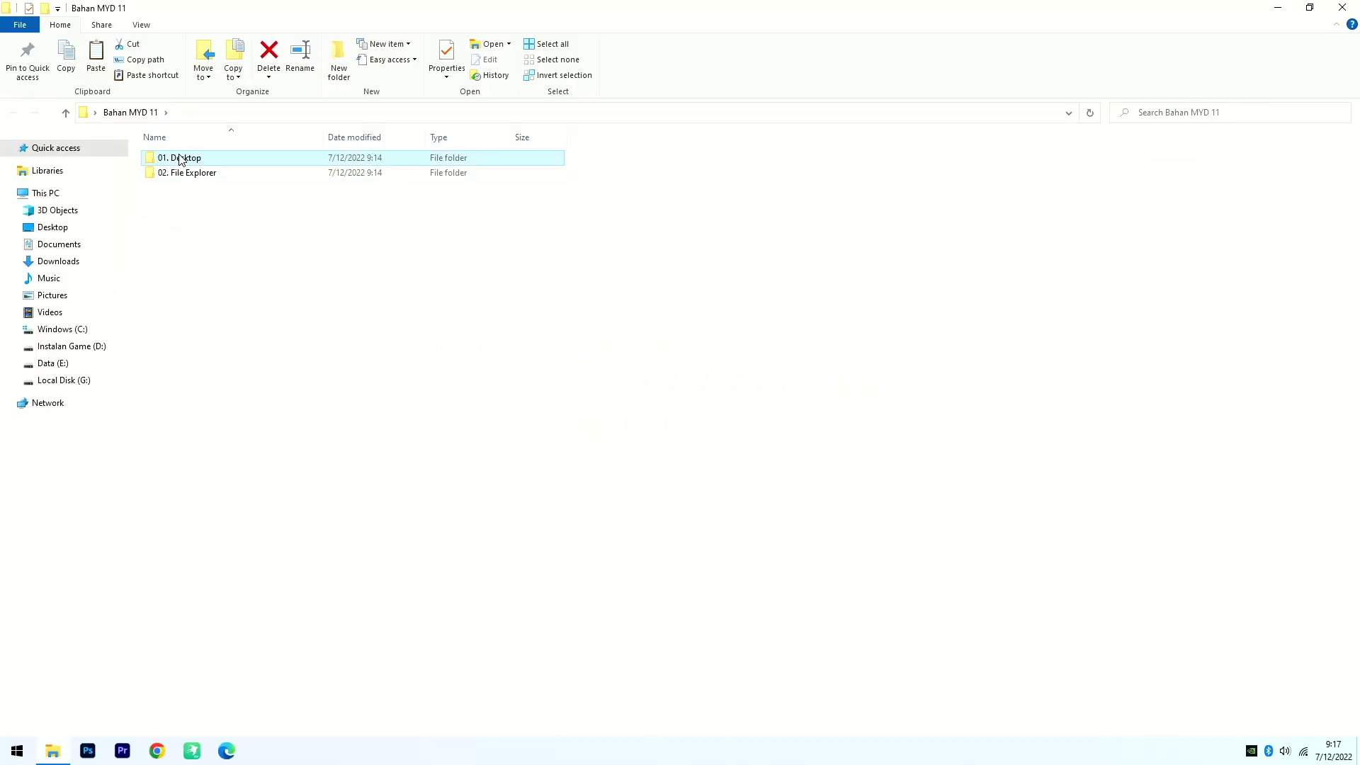
left_click(183, 177)
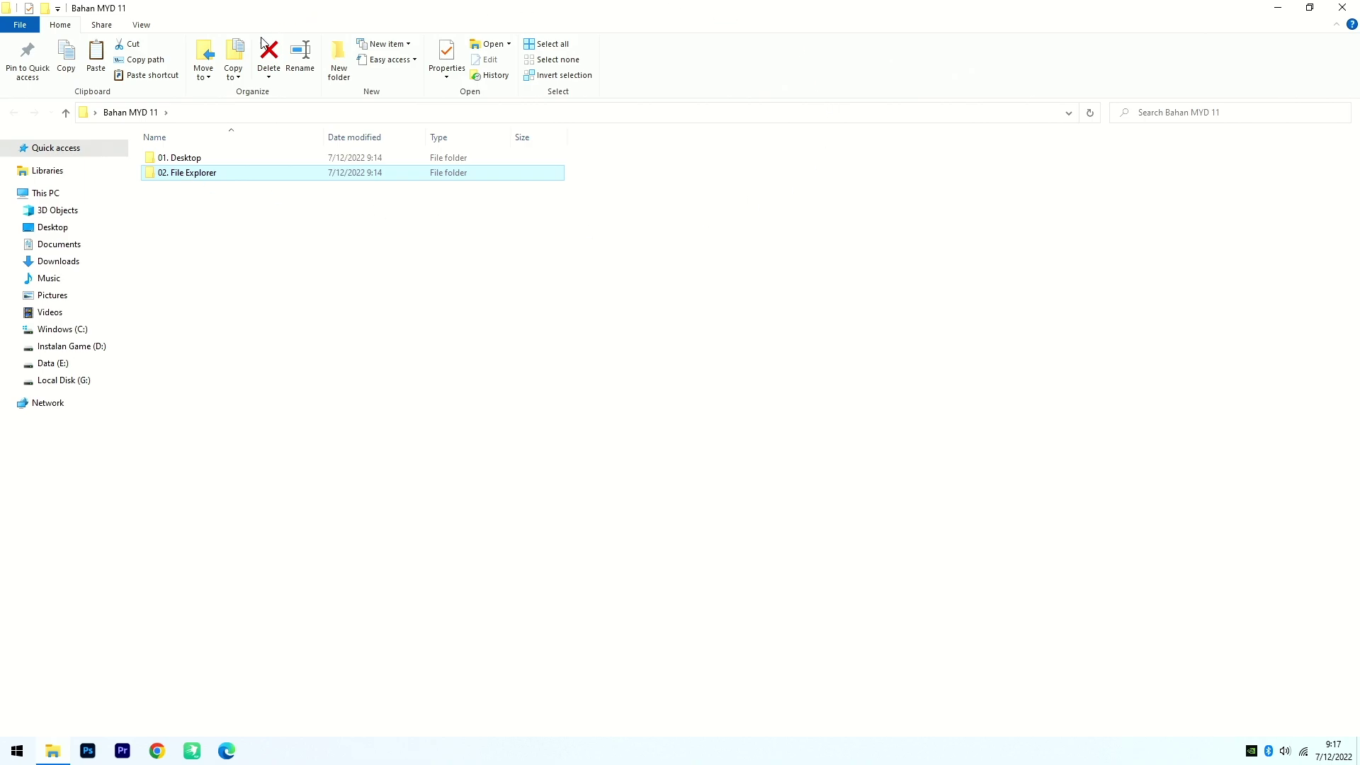
double_click(188, 160)
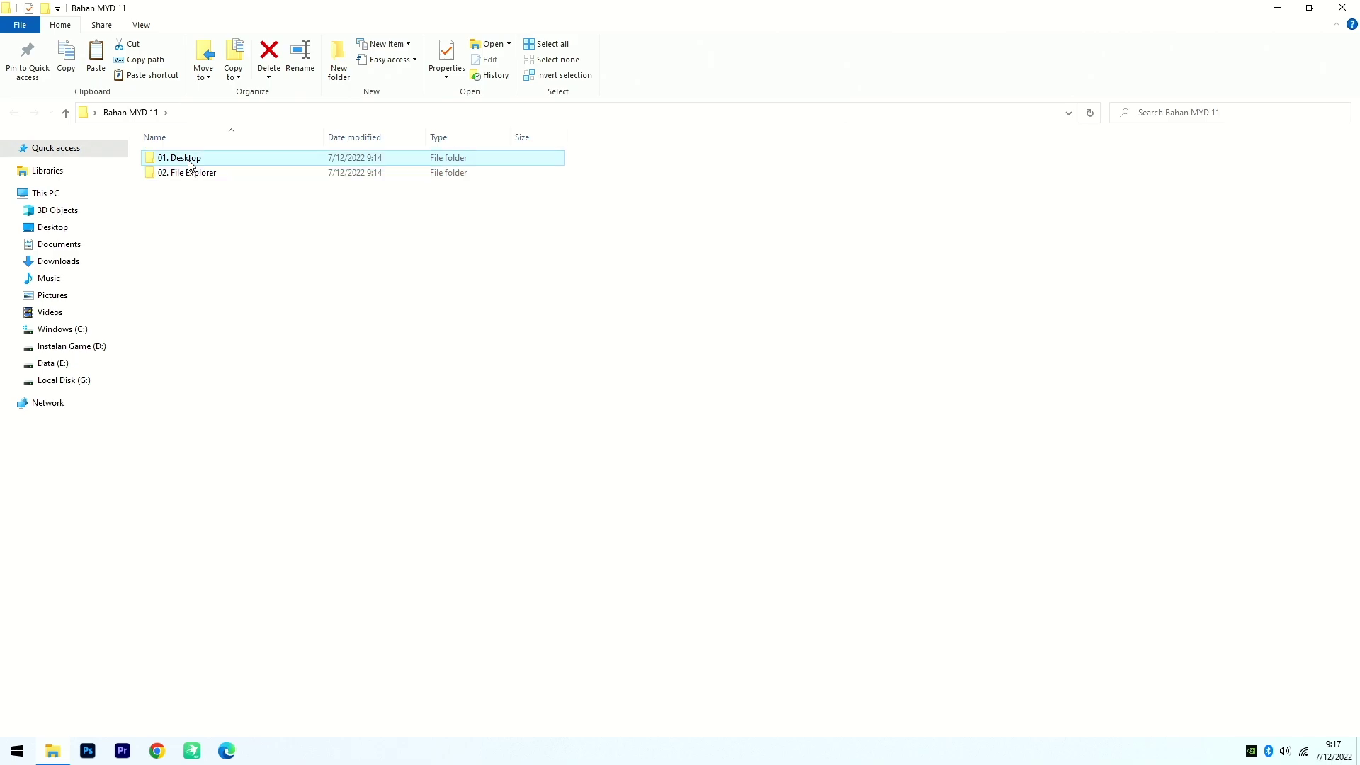
left_click(182, 161)
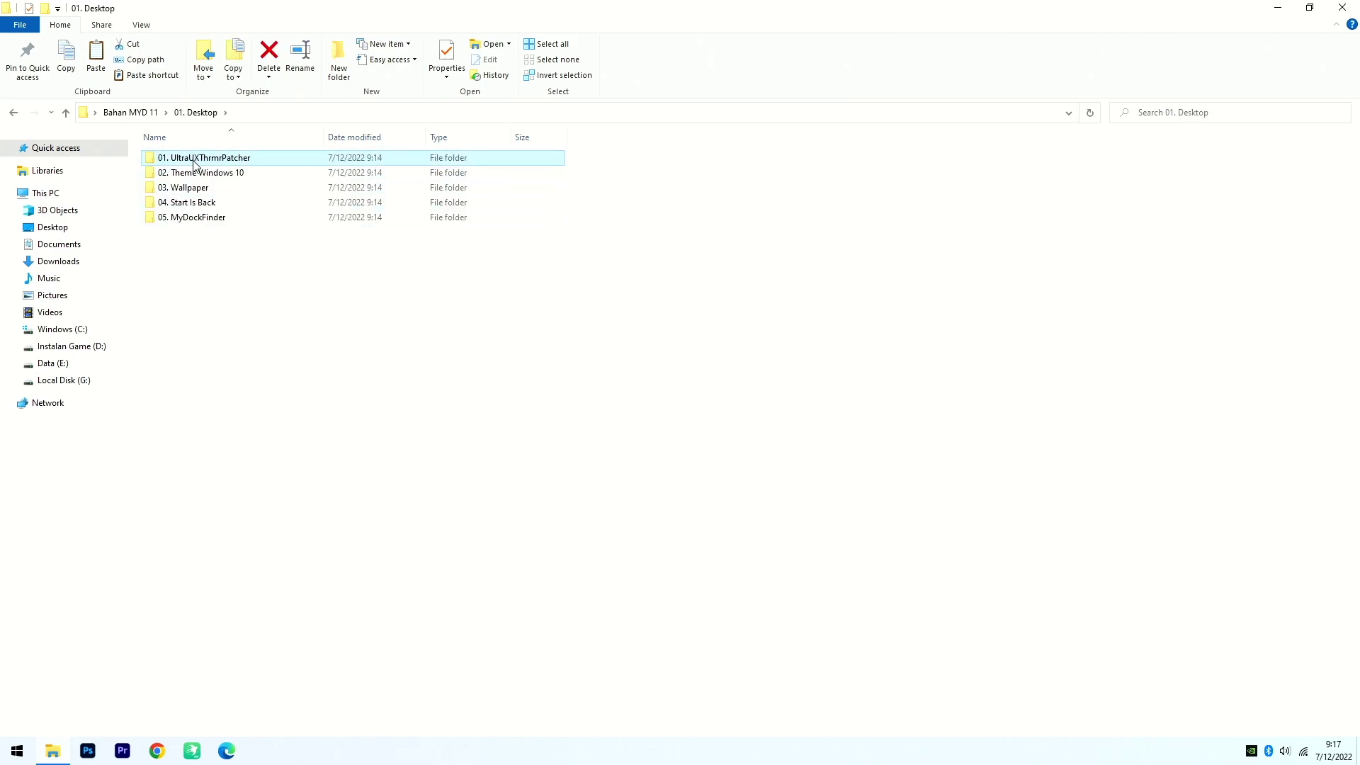
double_click(196, 161)
double_click(197, 160)
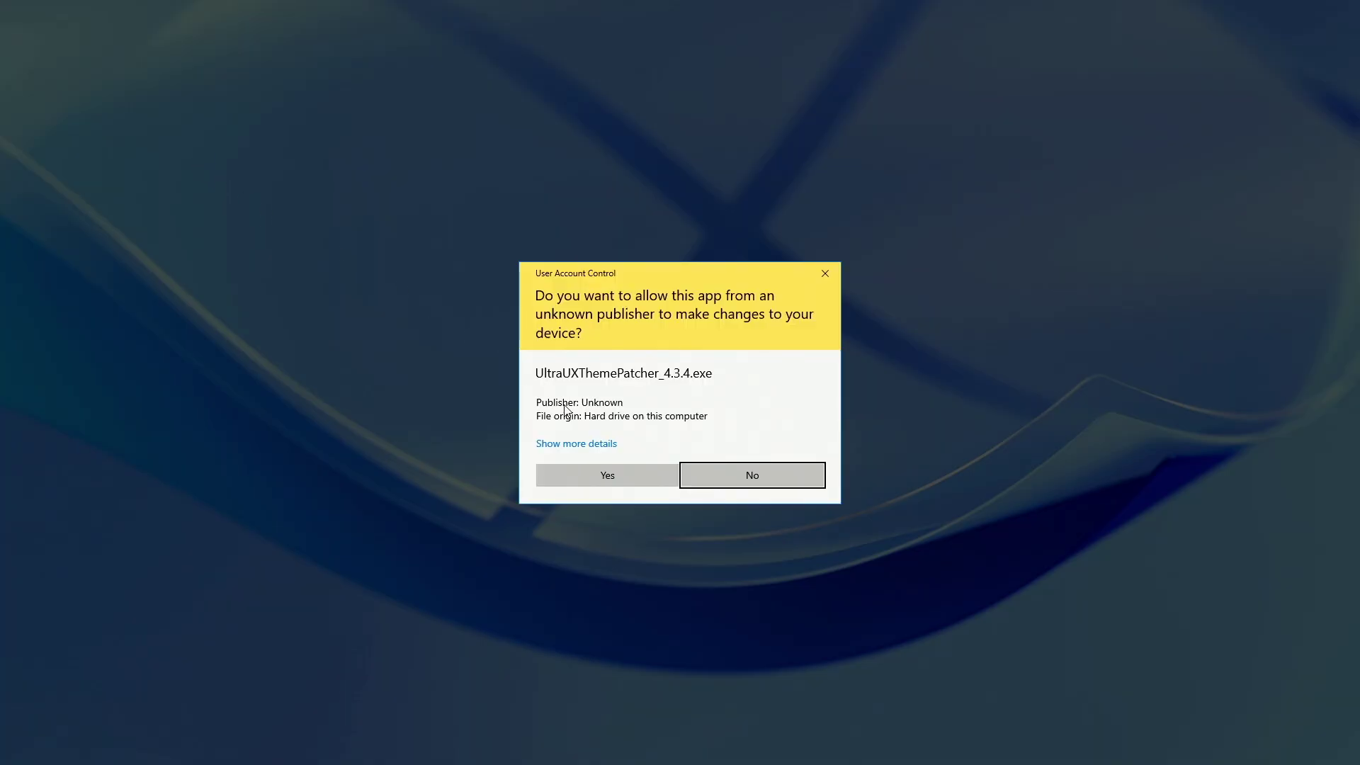
left_click(632, 468)
Step: Install UltraUXThemePatcher, accepting its license terms, and finish the setup with the Reboot now option
left_click(757, 486)
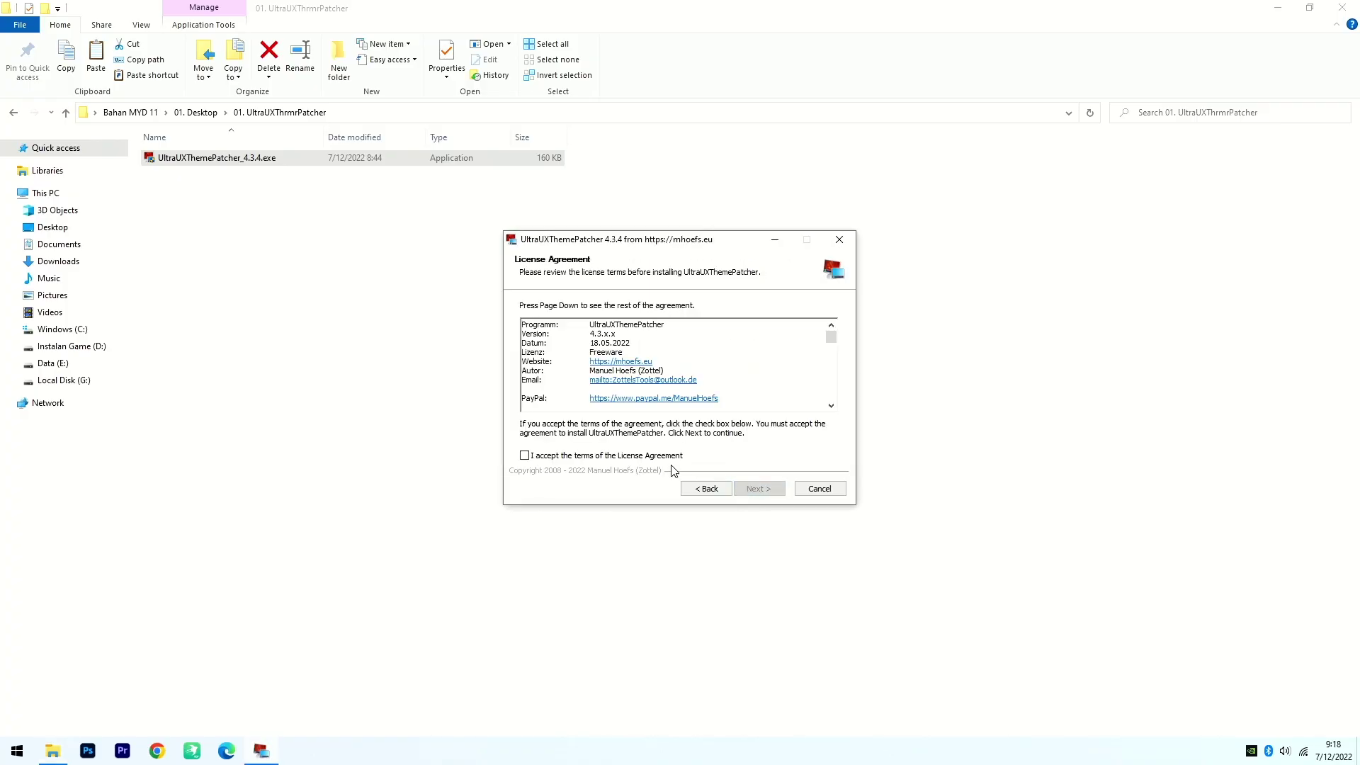
left_click(546, 457)
left_click(758, 489)
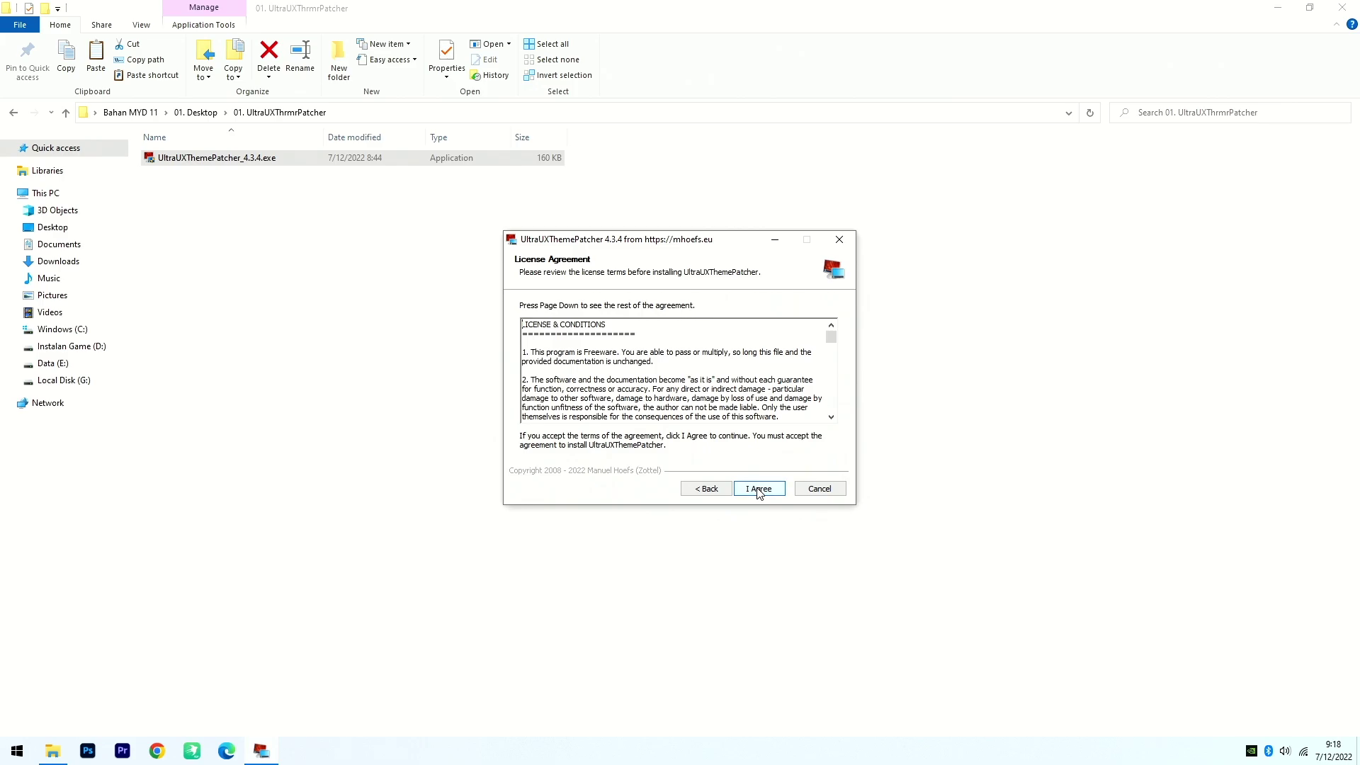
left_click(759, 492)
left_click(759, 492)
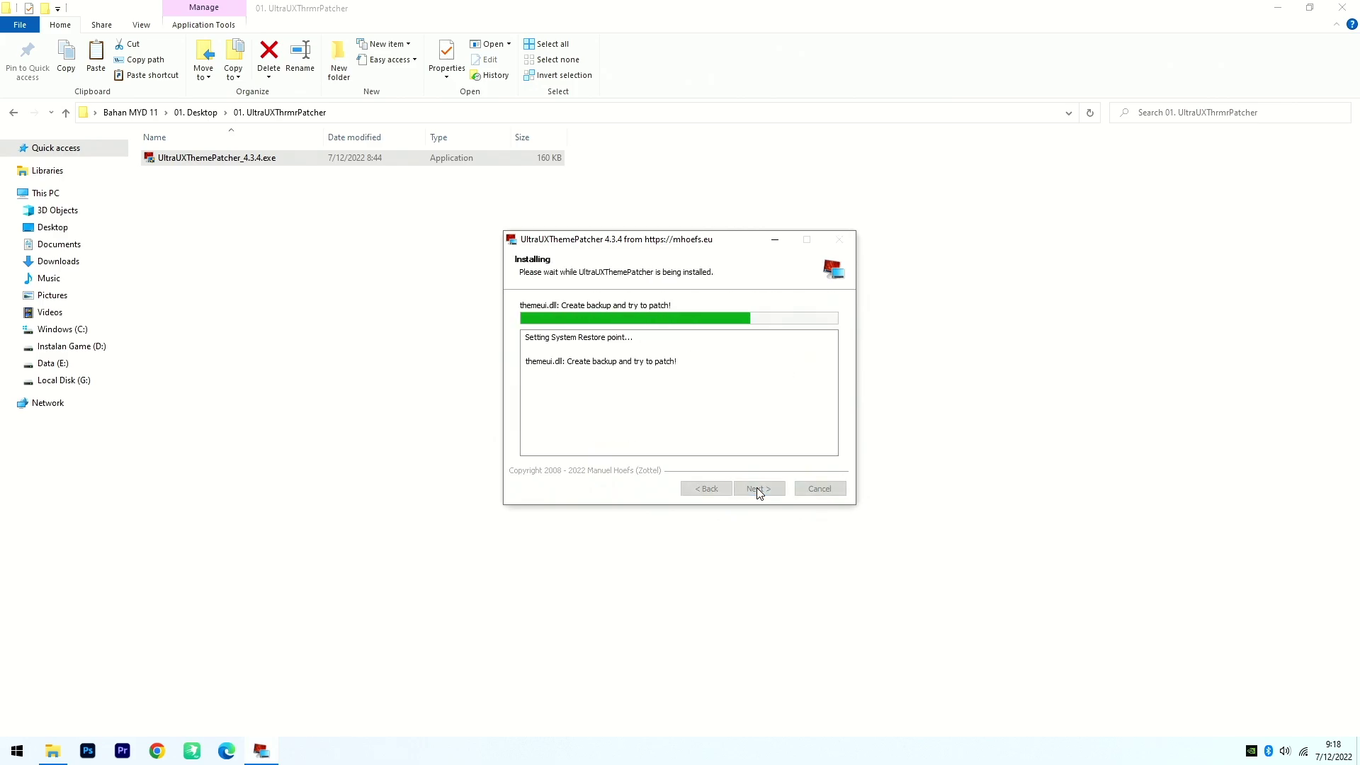
left_click(751, 491)
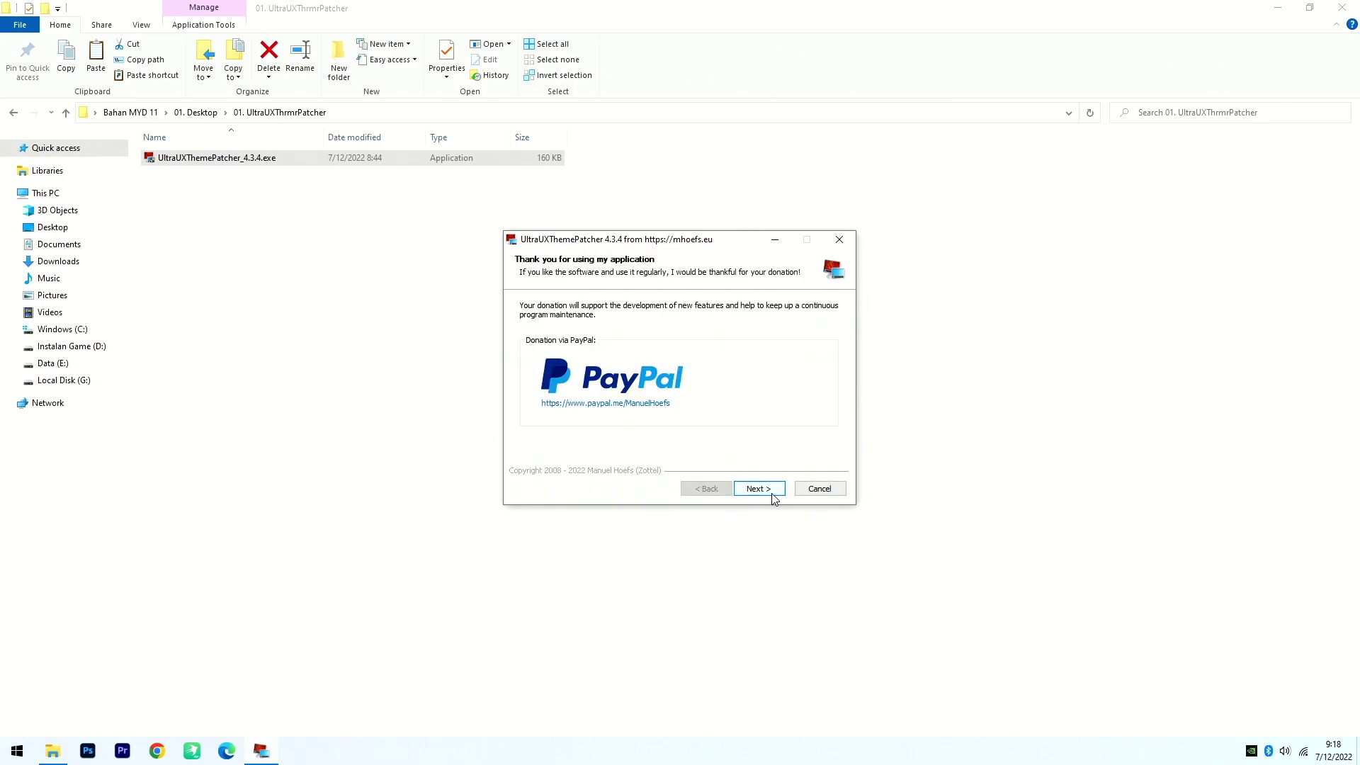
left_click(771, 495)
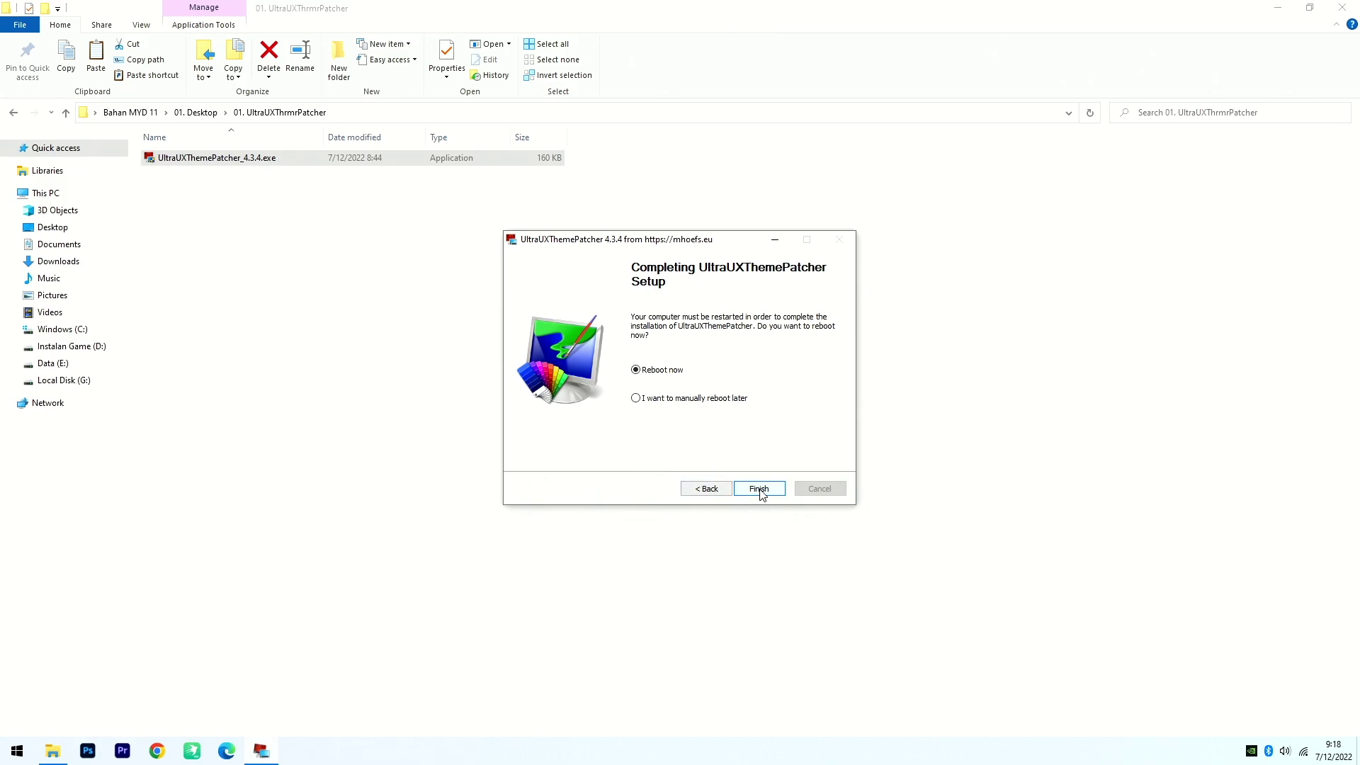
left_click(760, 492)
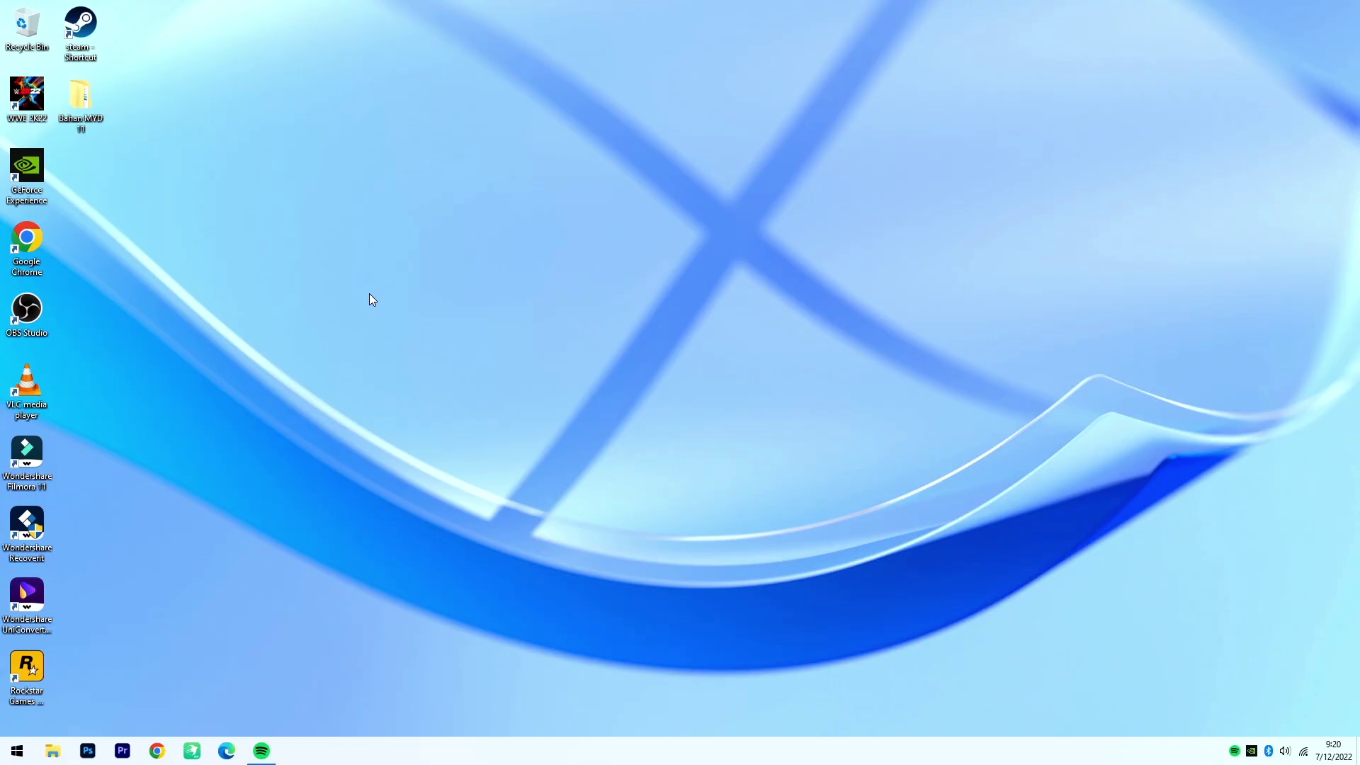
Step: Copy the BIB3 and LIT3 folders and both MAC.theme files from 02. Theme Windows 10 inside Bahan MYD 11's 01. Desktop folder
double_click(84, 97)
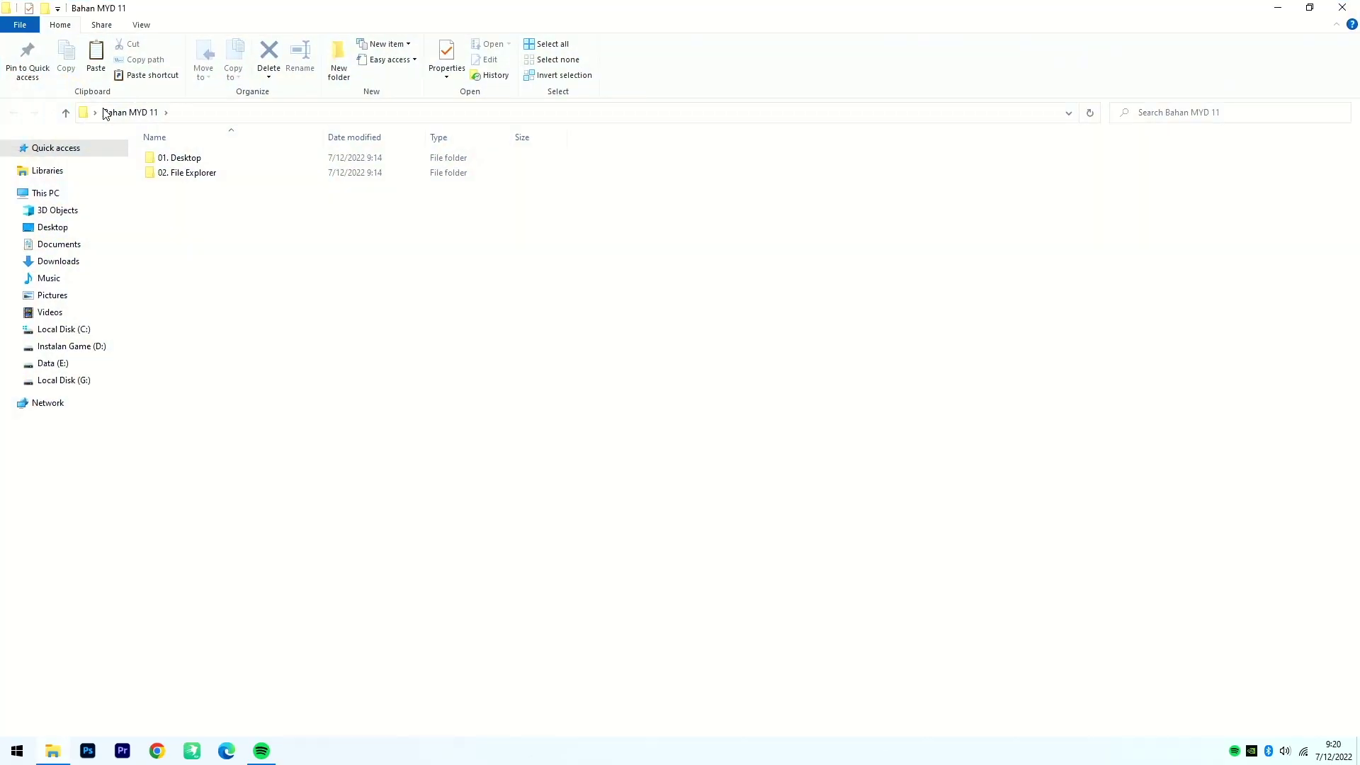
double_click(183, 158)
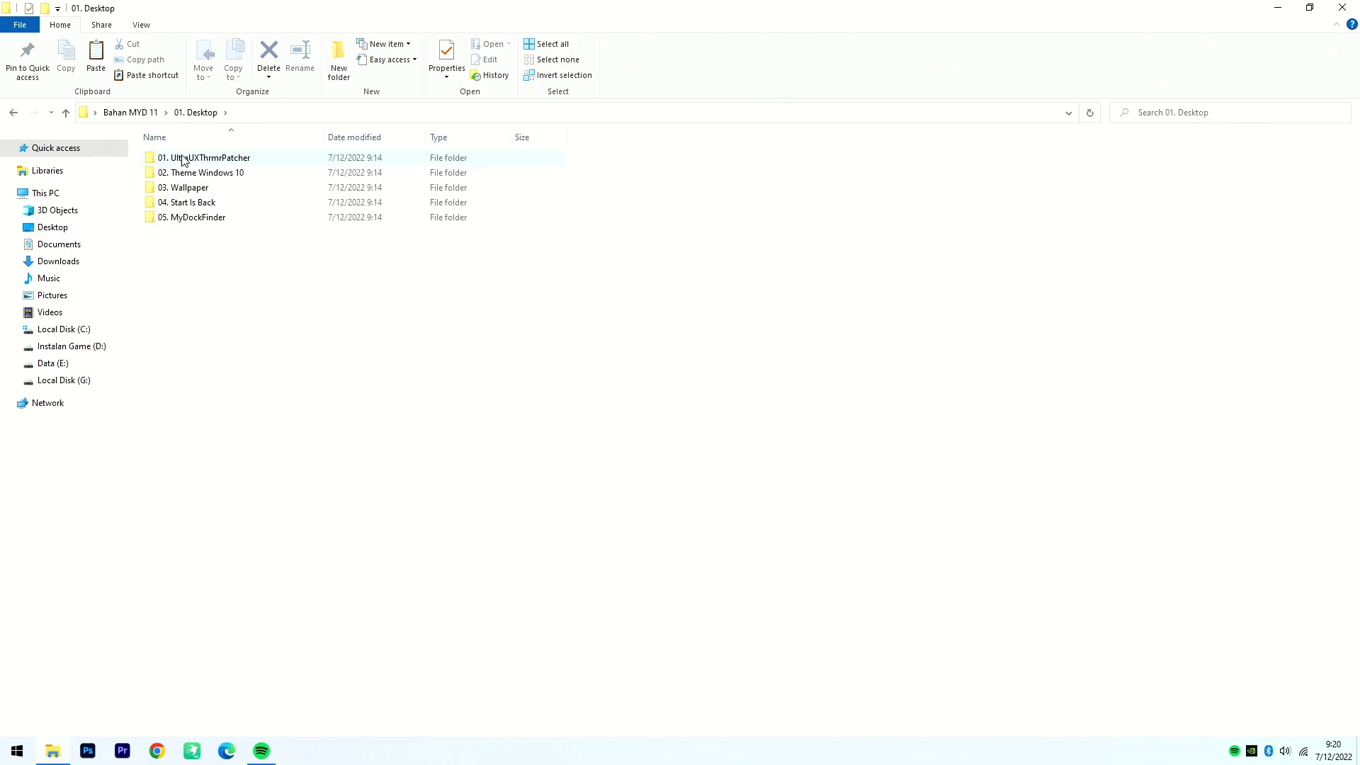
double_click(186, 176)
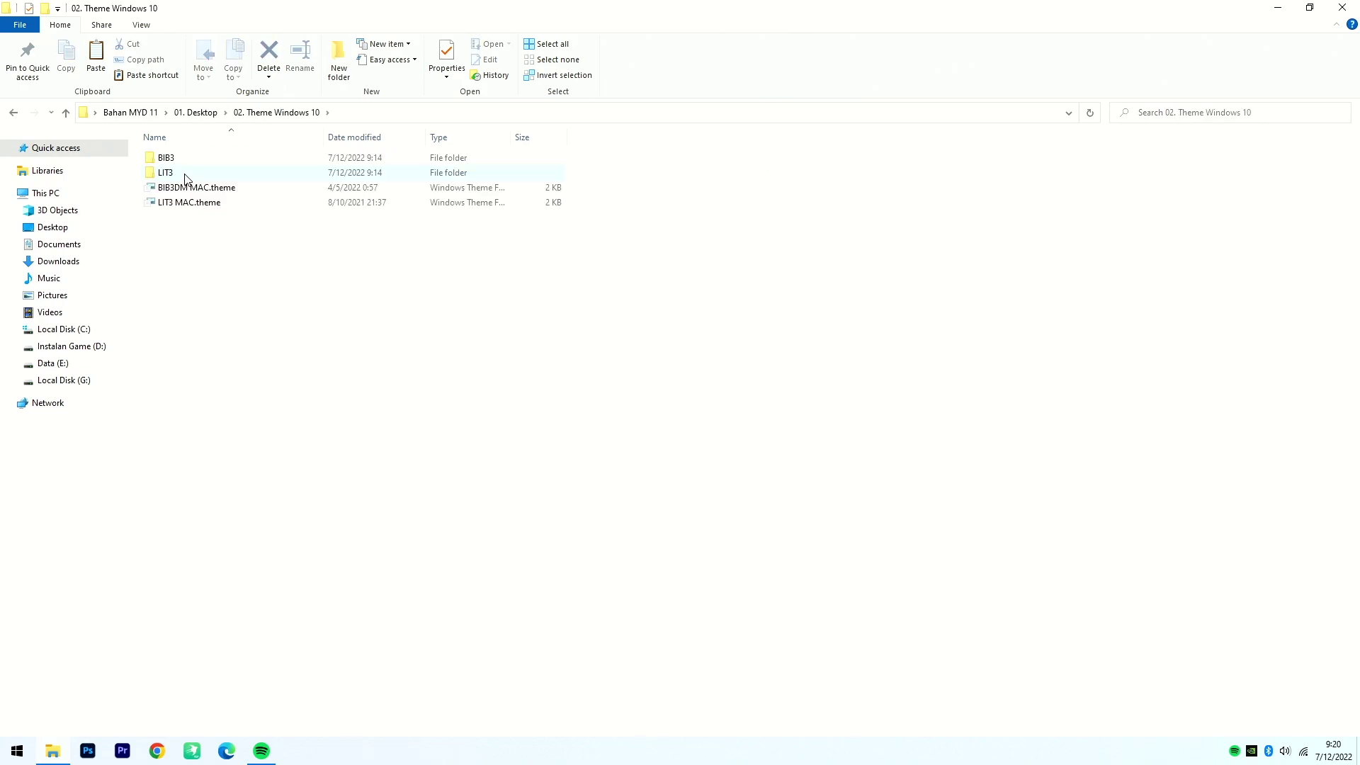
left_click_drag(198, 249, 194, 168)
right_click(194, 167)
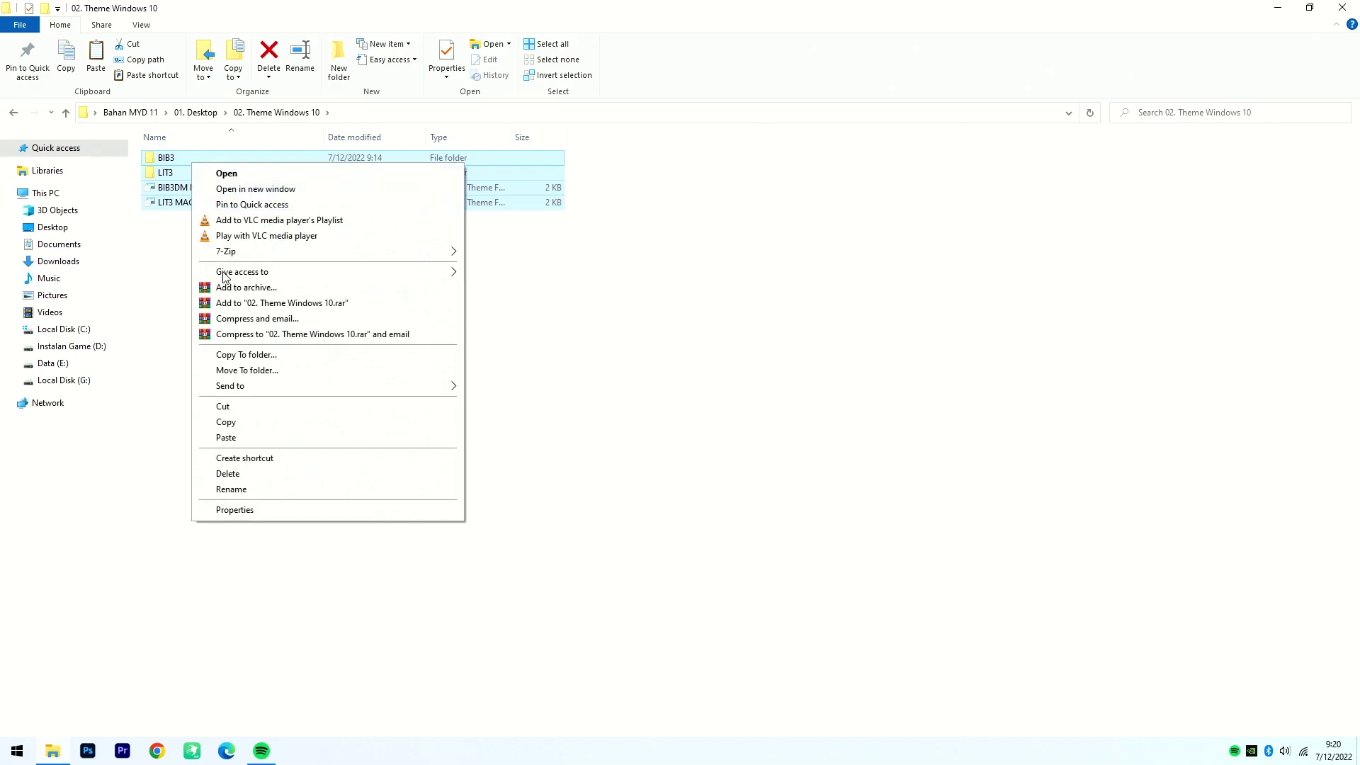
left_click(251, 422)
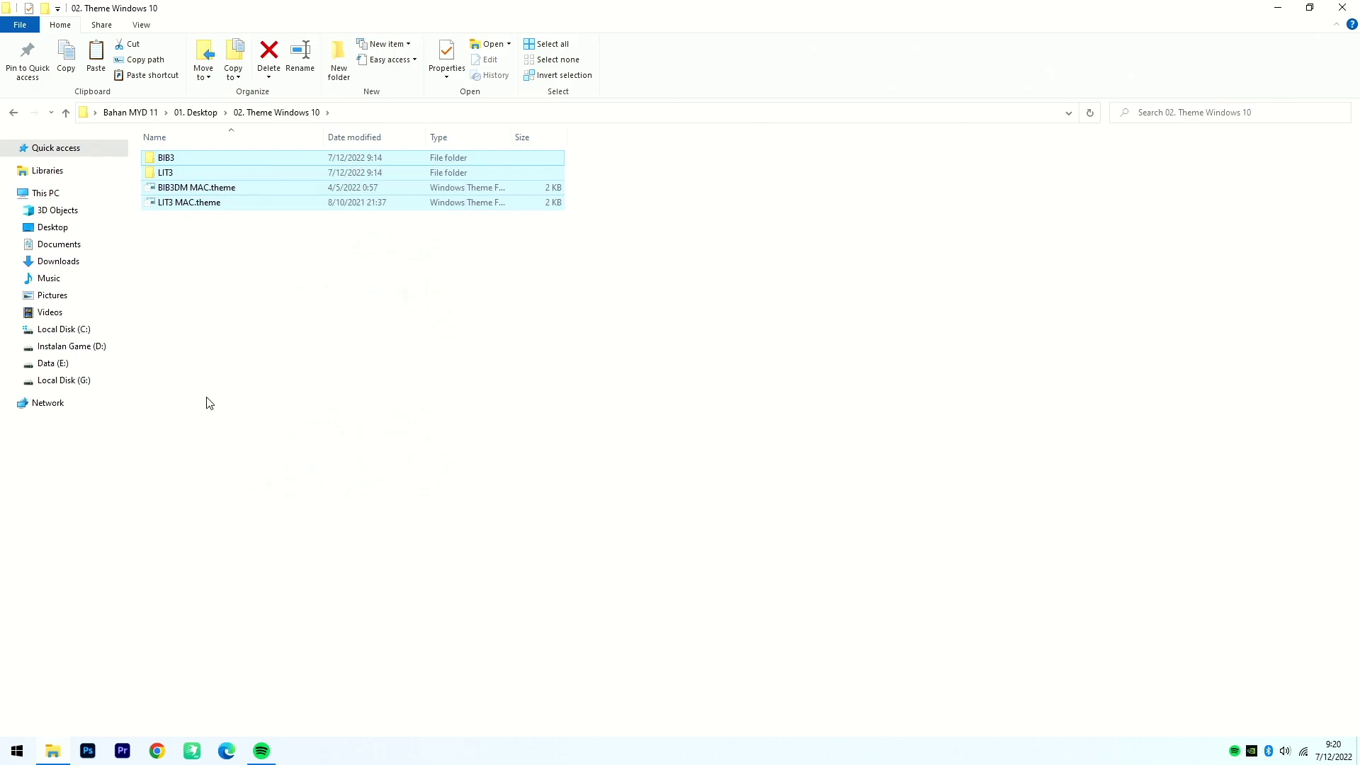
Step: Paste the copied theme files into C:\Windows\Resources\Themes, granting administrator permission for all items, and close the window
left_click(79, 330)
double_click(177, 322)
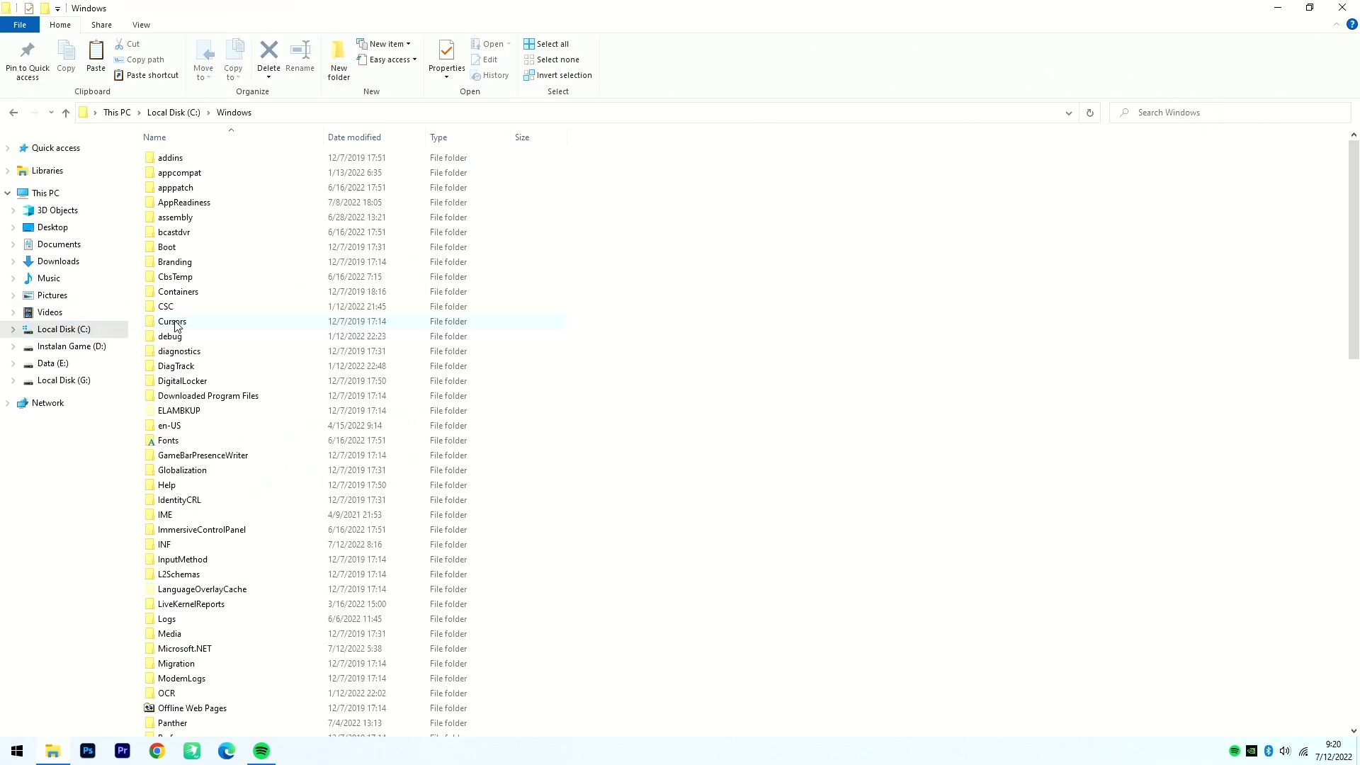
left_click(177, 306)
key("r")
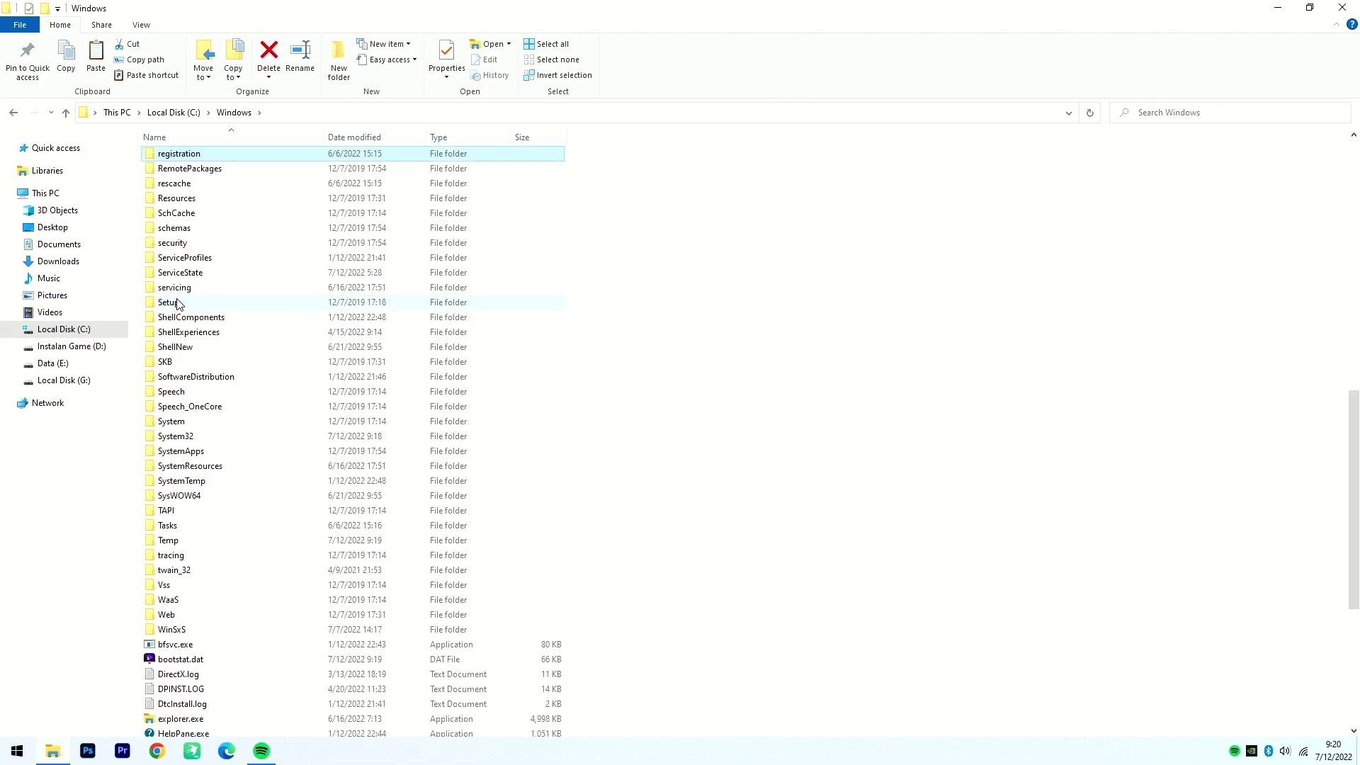
double_click(189, 199)
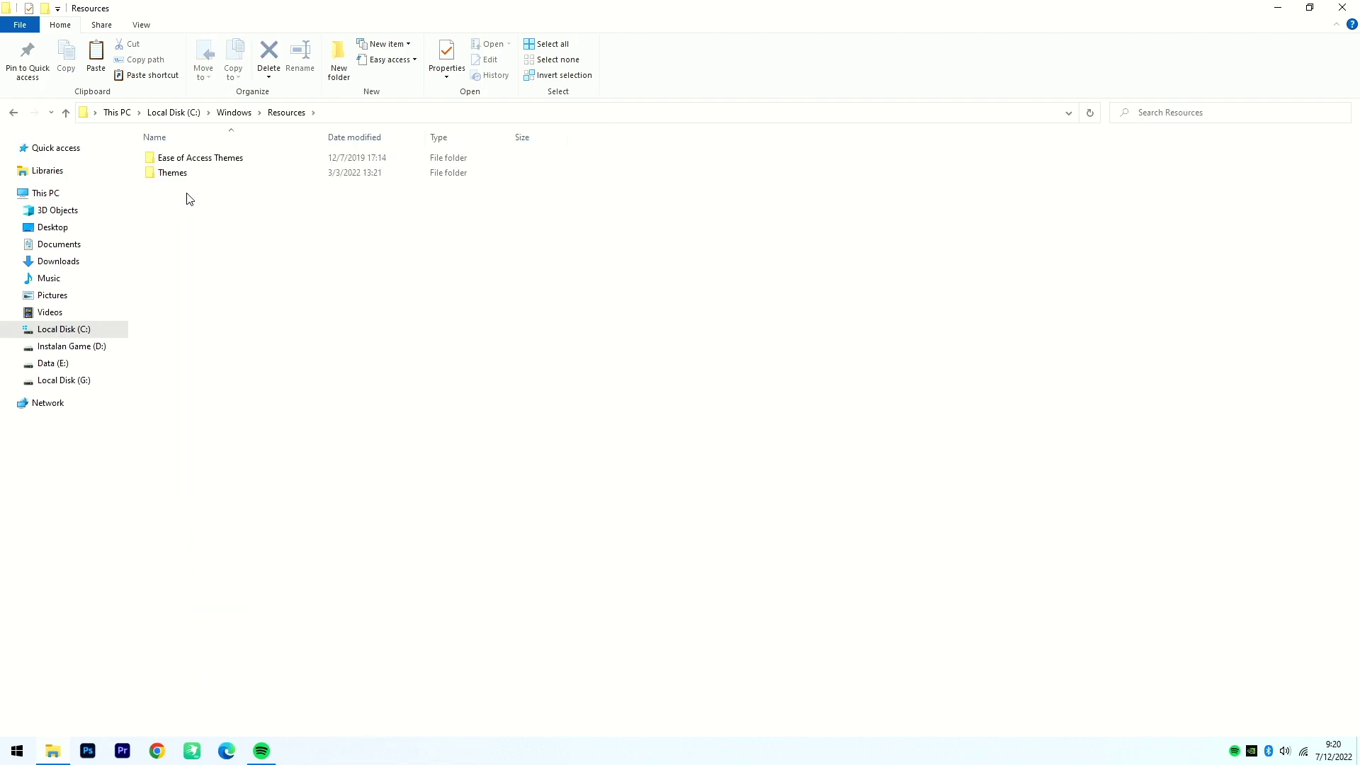
double_click(182, 175)
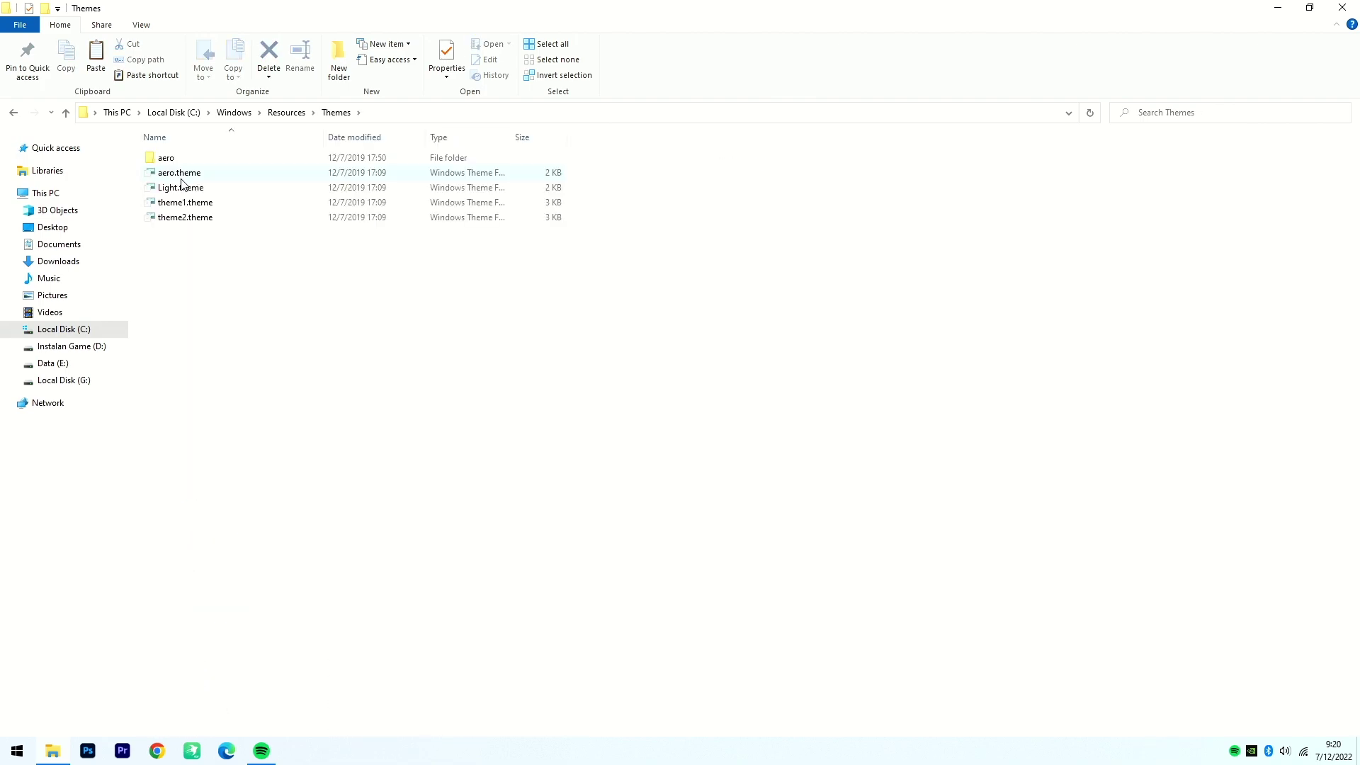
right_click(201, 266)
left_click(234, 360)
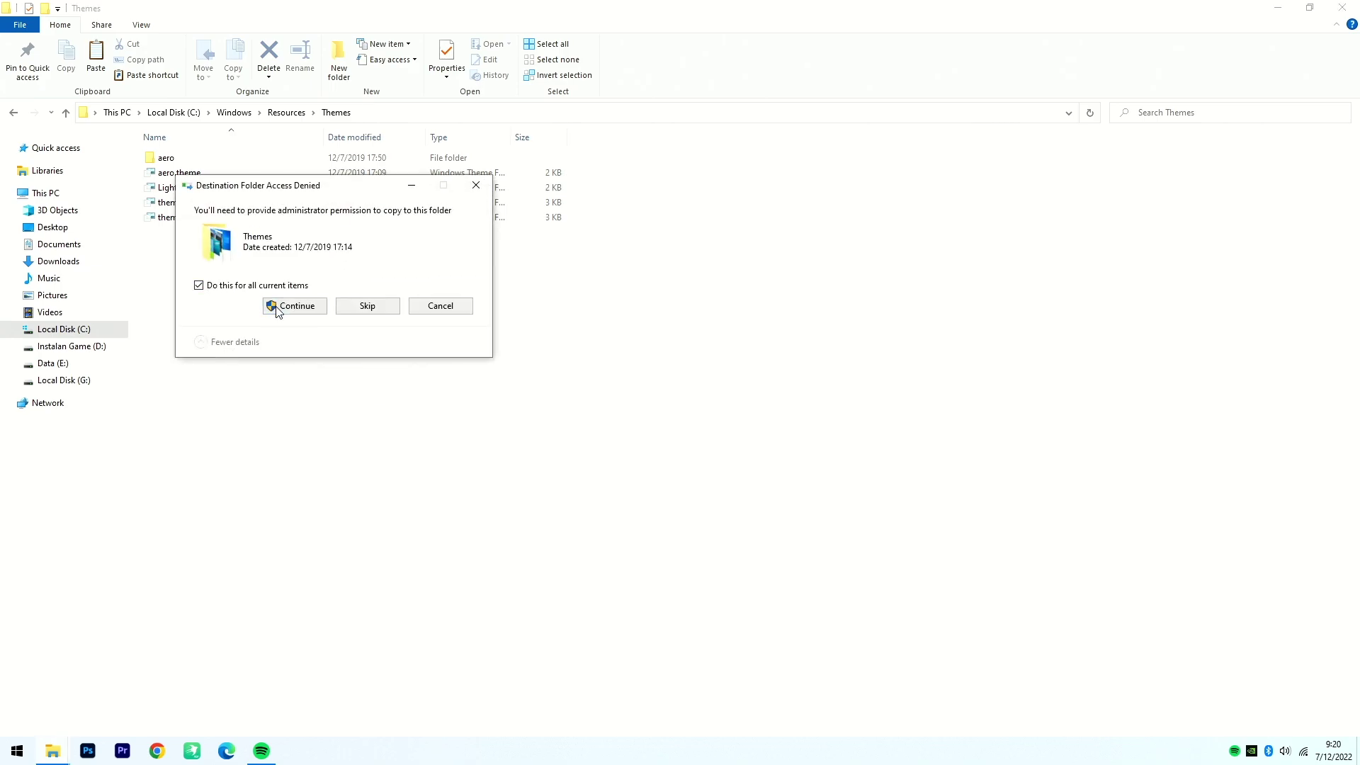
left_click(274, 307)
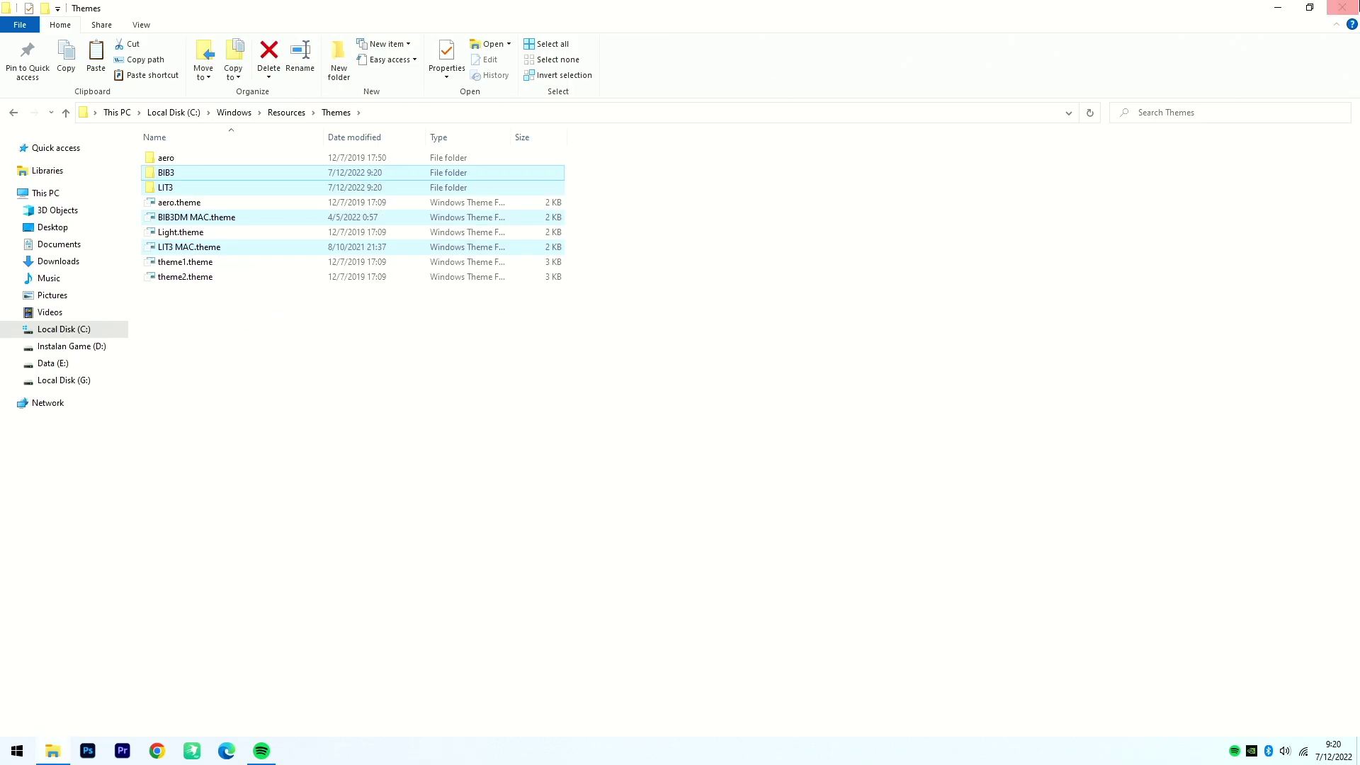
left_click(1343, 8)
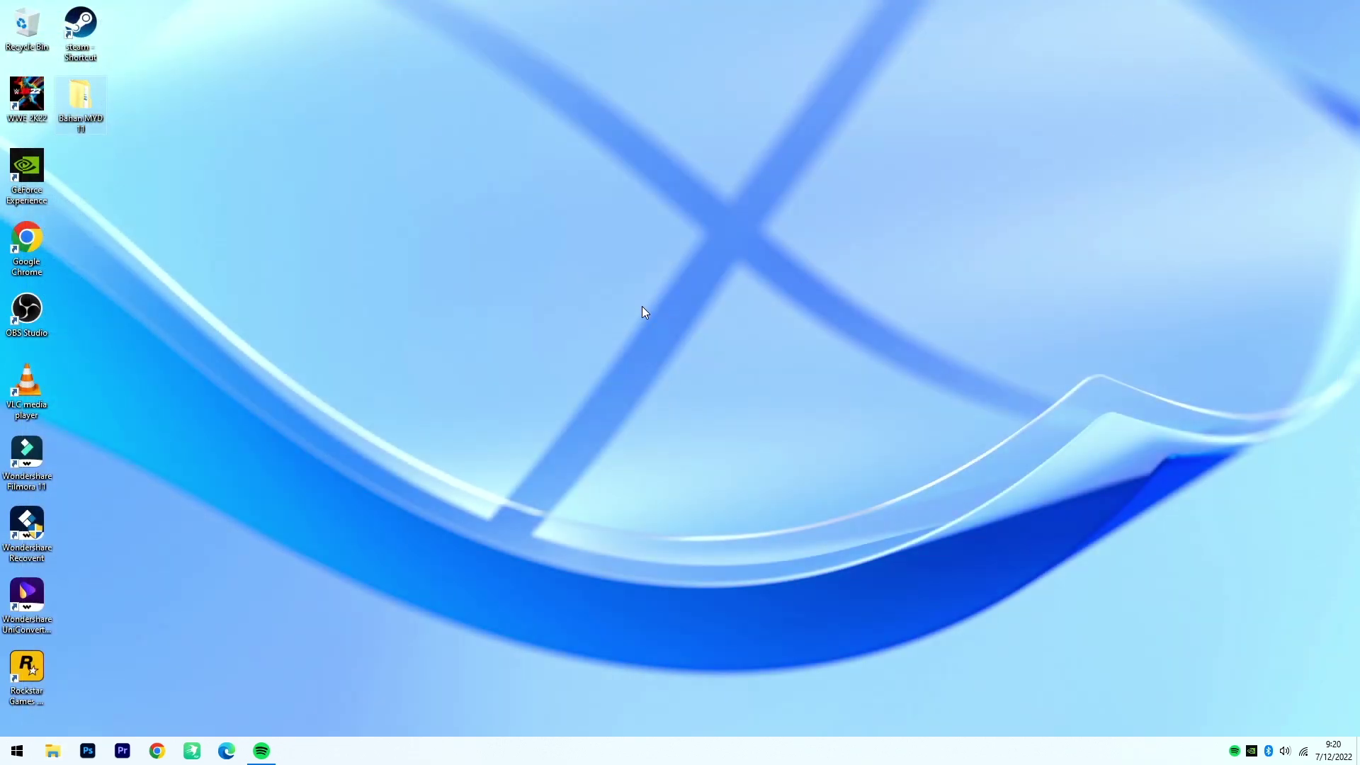
Step: Apply the BIB3DM MAC theme in the desktop's personalization settings and close Settings
right_click(457, 296)
left_click(507, 447)
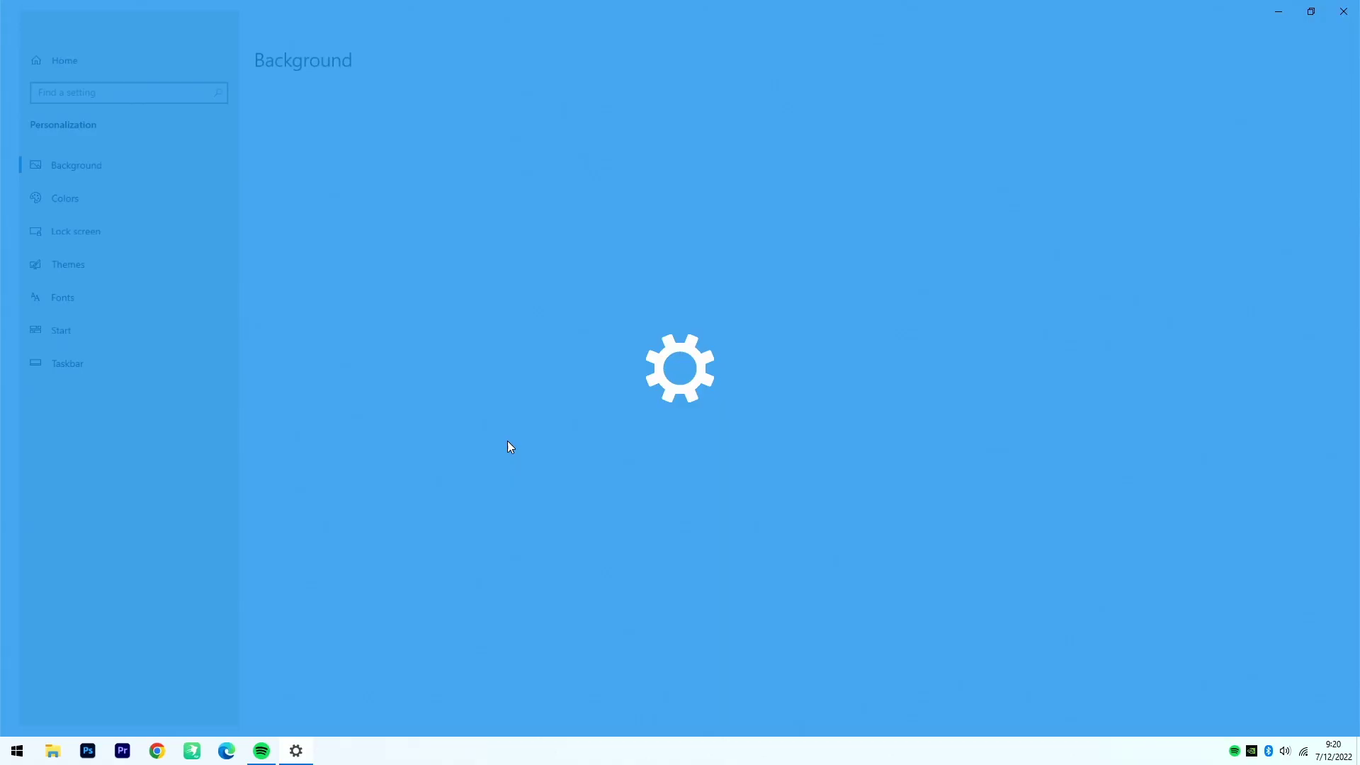
left_click(74, 262)
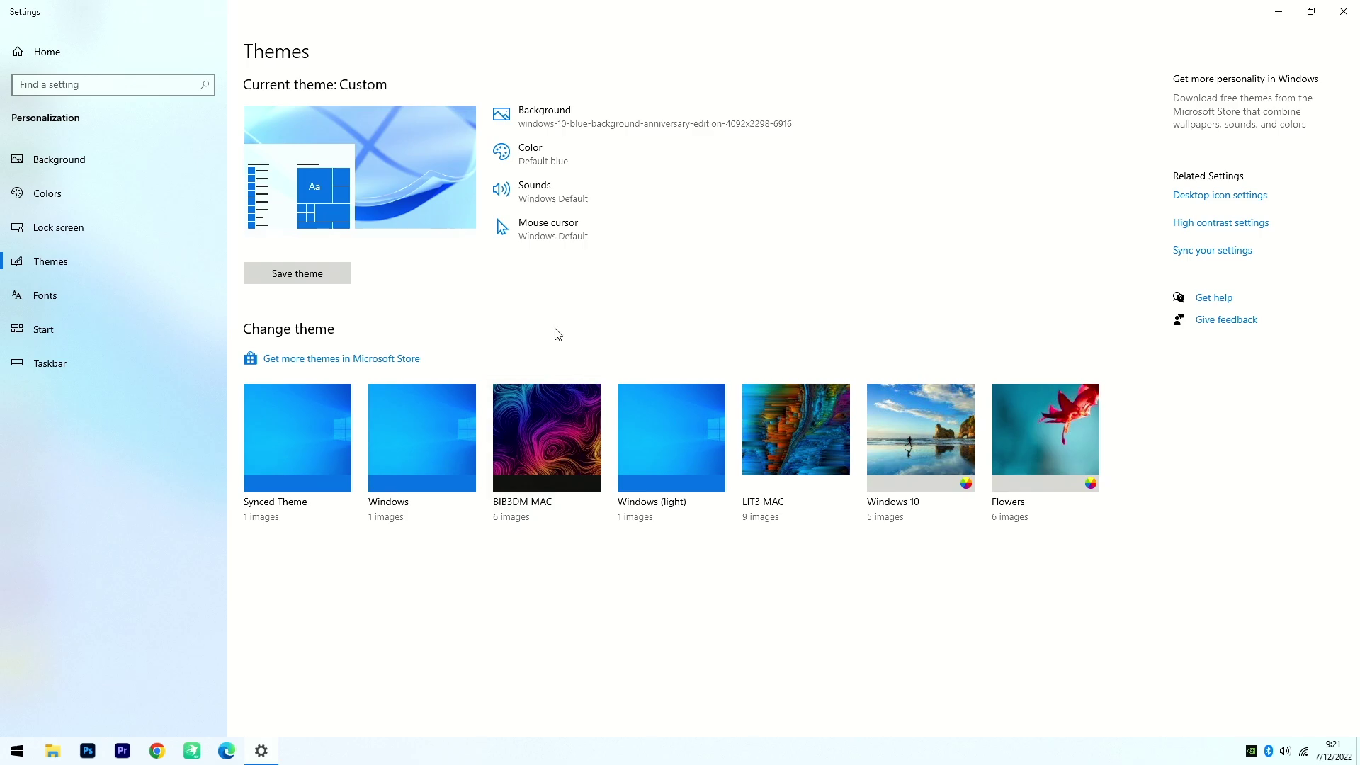
left_click(531, 440)
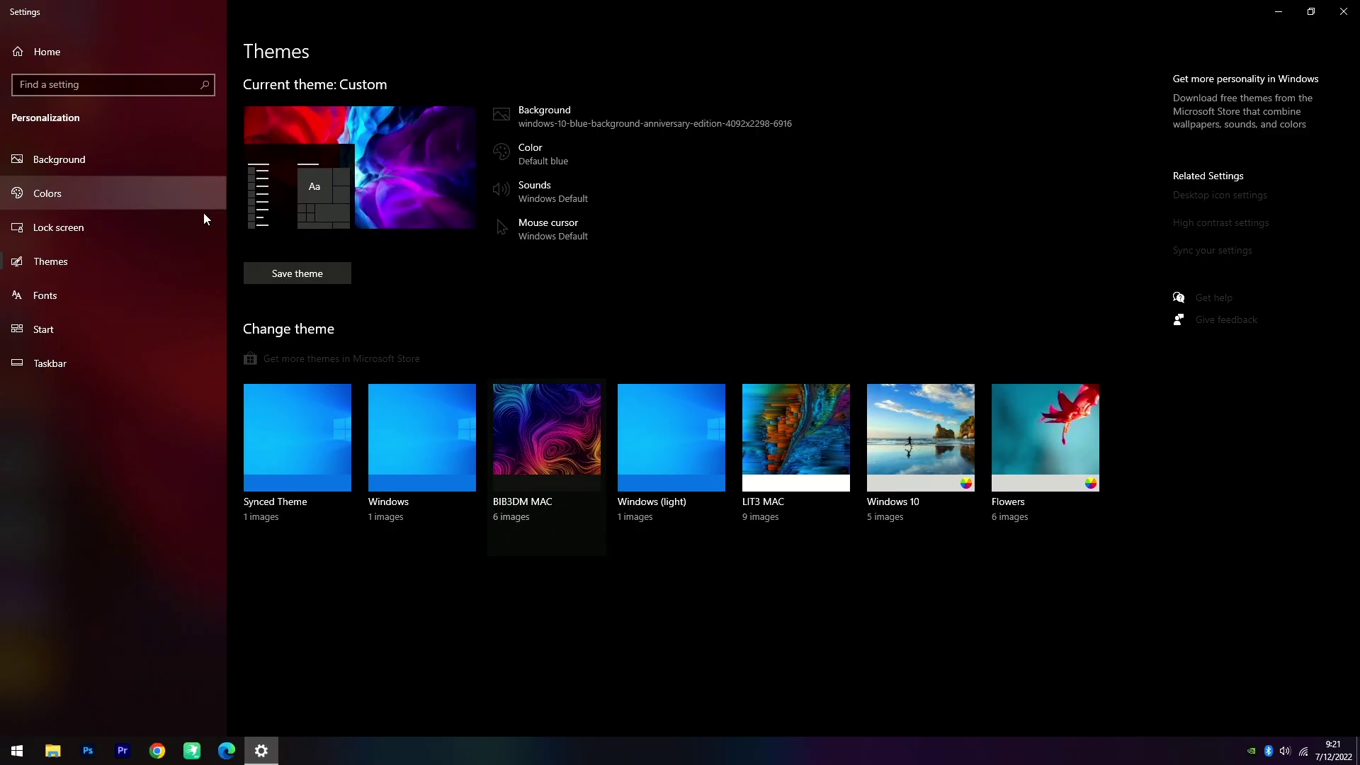
left_click(1344, 11)
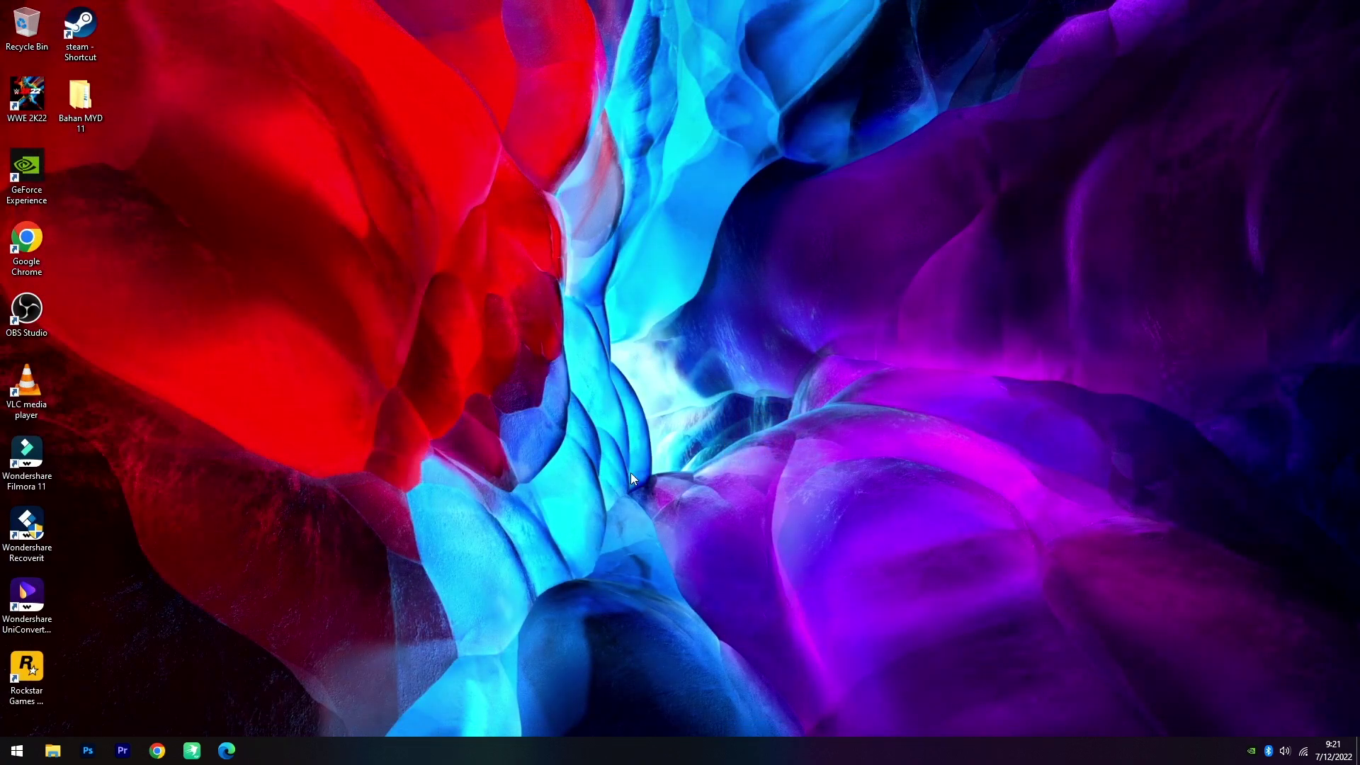
Step: View This PC in File Explorer to check the new theme's look, and return to the desktop
left_click(53, 751)
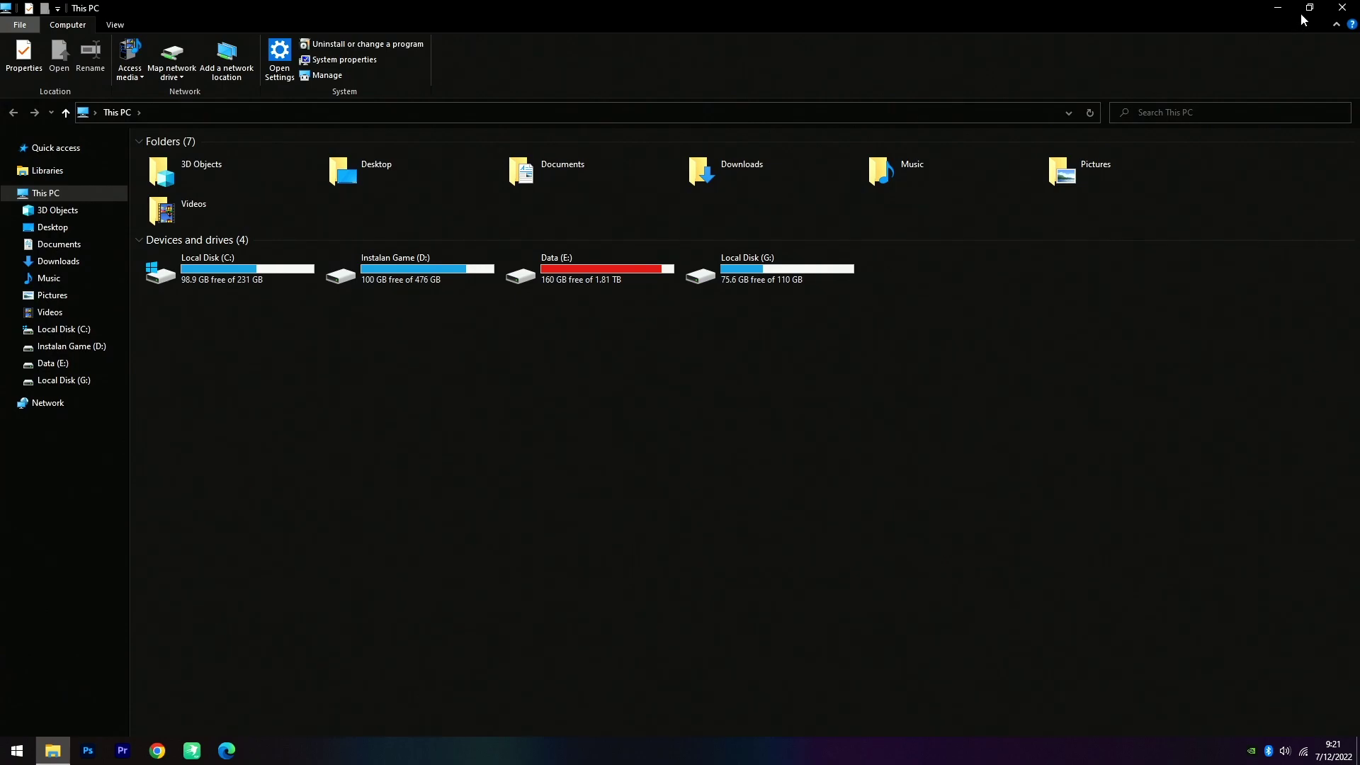
left_click(1308, 8)
key("super+d")
right_click(510, 305)
left_click(268, 189)
Step: Set wallpaper Dark.jpg from the 03. Wallpaper folder inside 01. Desktop as the desktop background and minimize the window
double_click(81, 99)
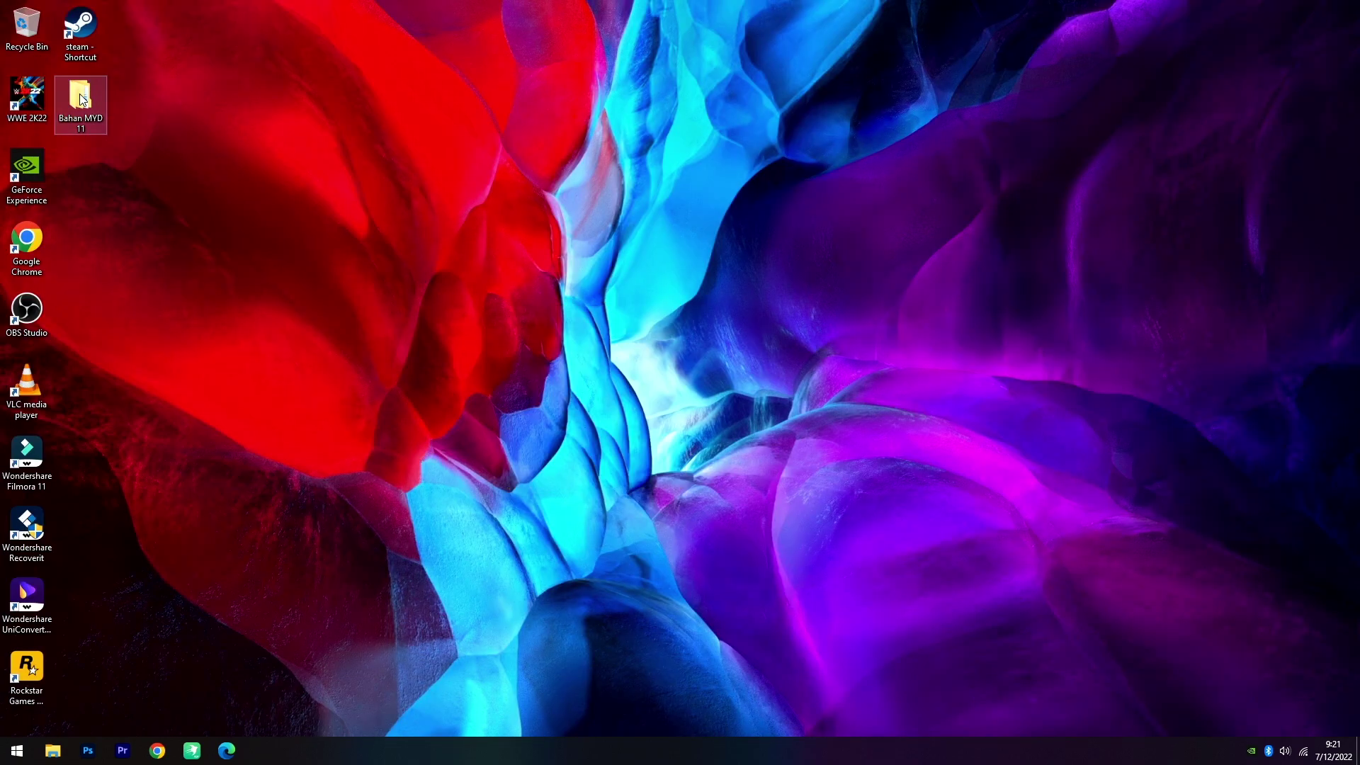
double_click(178, 158)
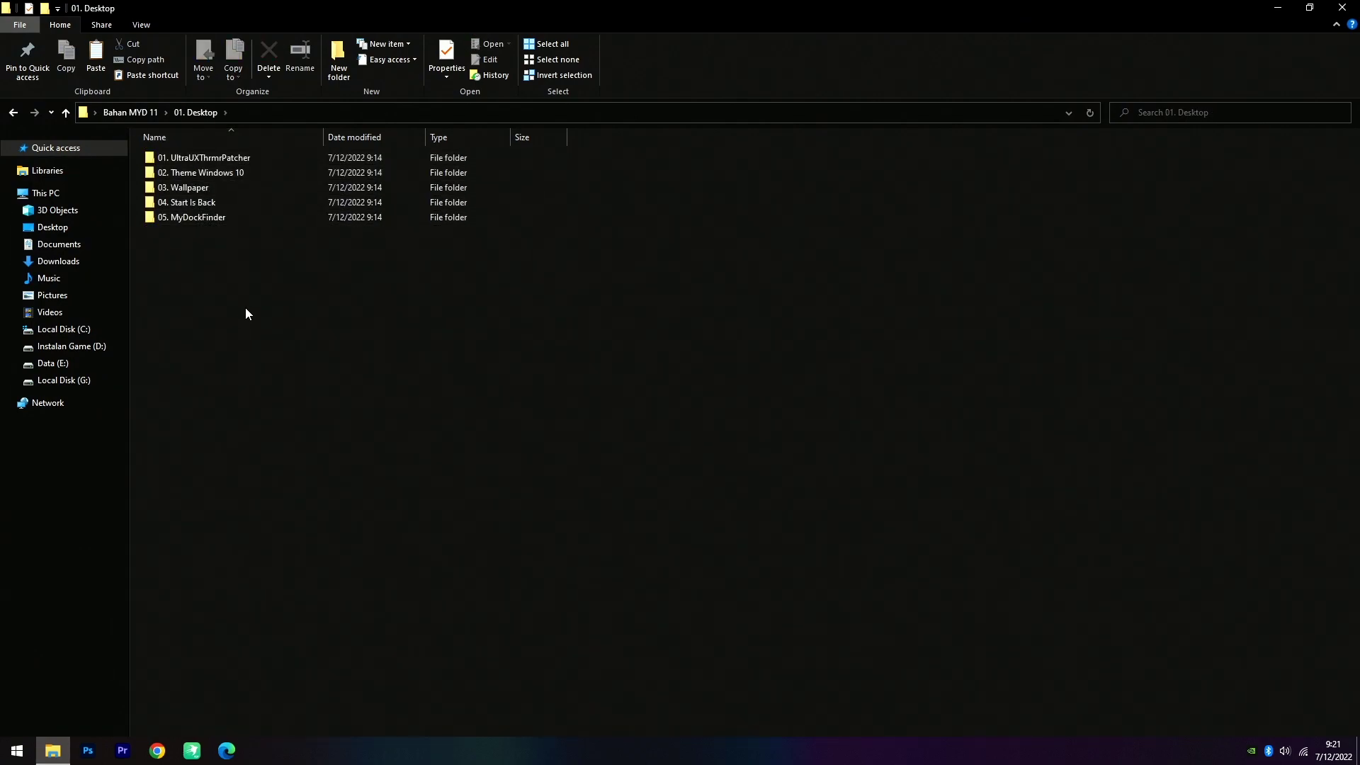
double_click(179, 188)
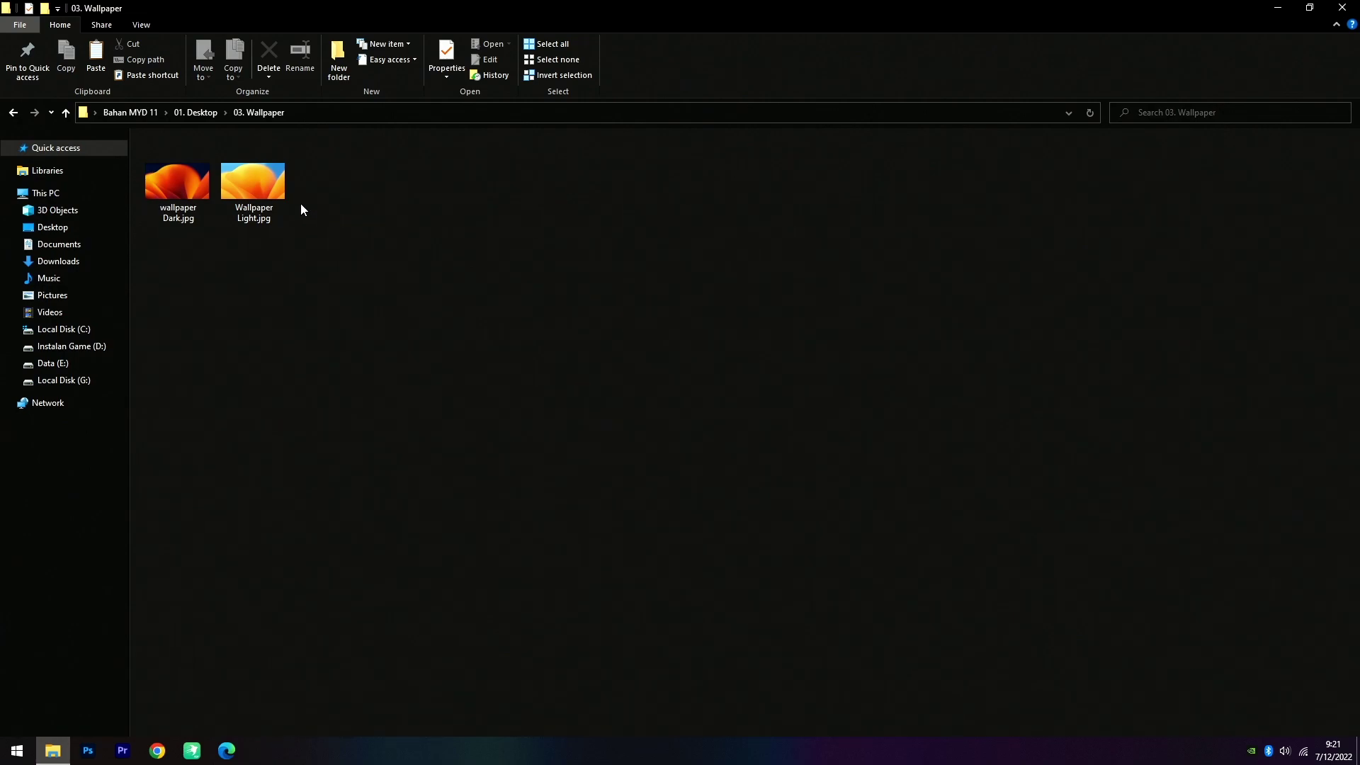
left_click(220, 181)
left_click(193, 181)
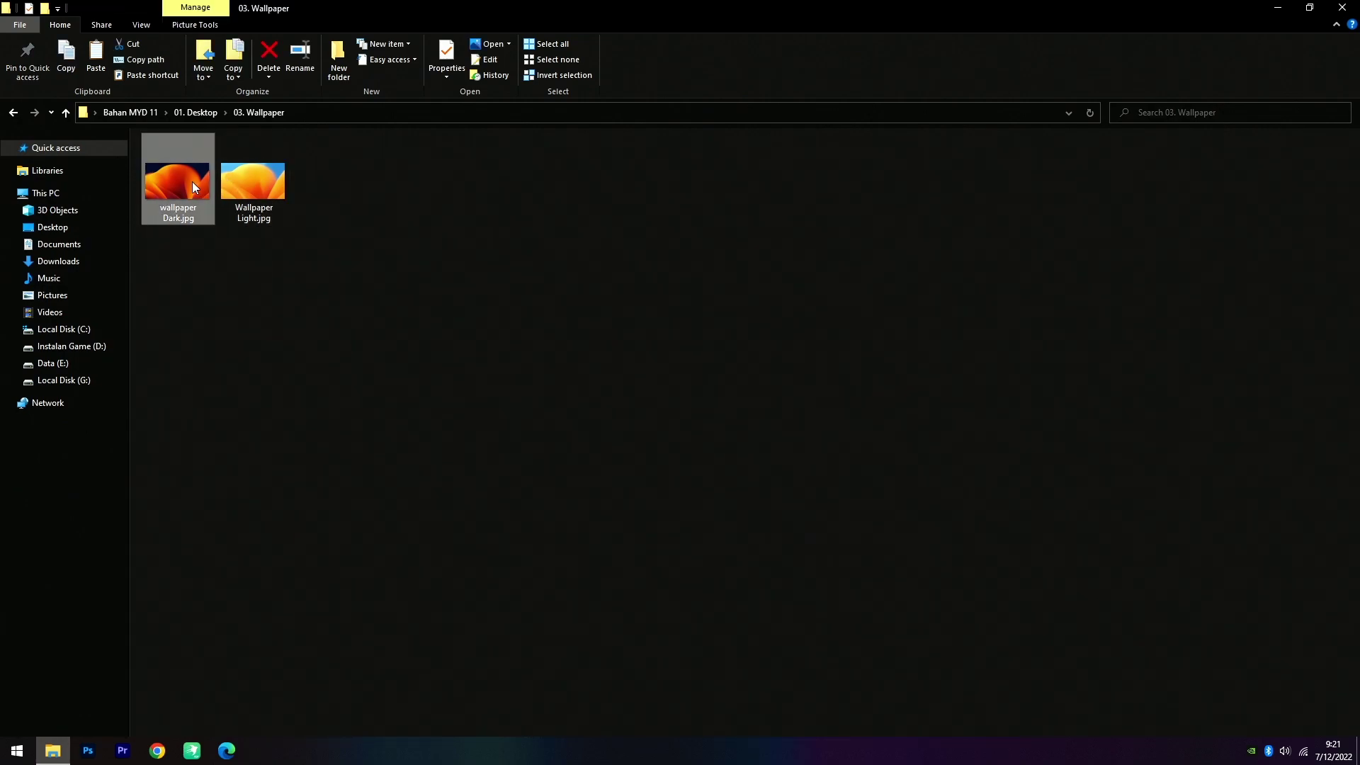
left_click(234, 177)
left_click(367, 177)
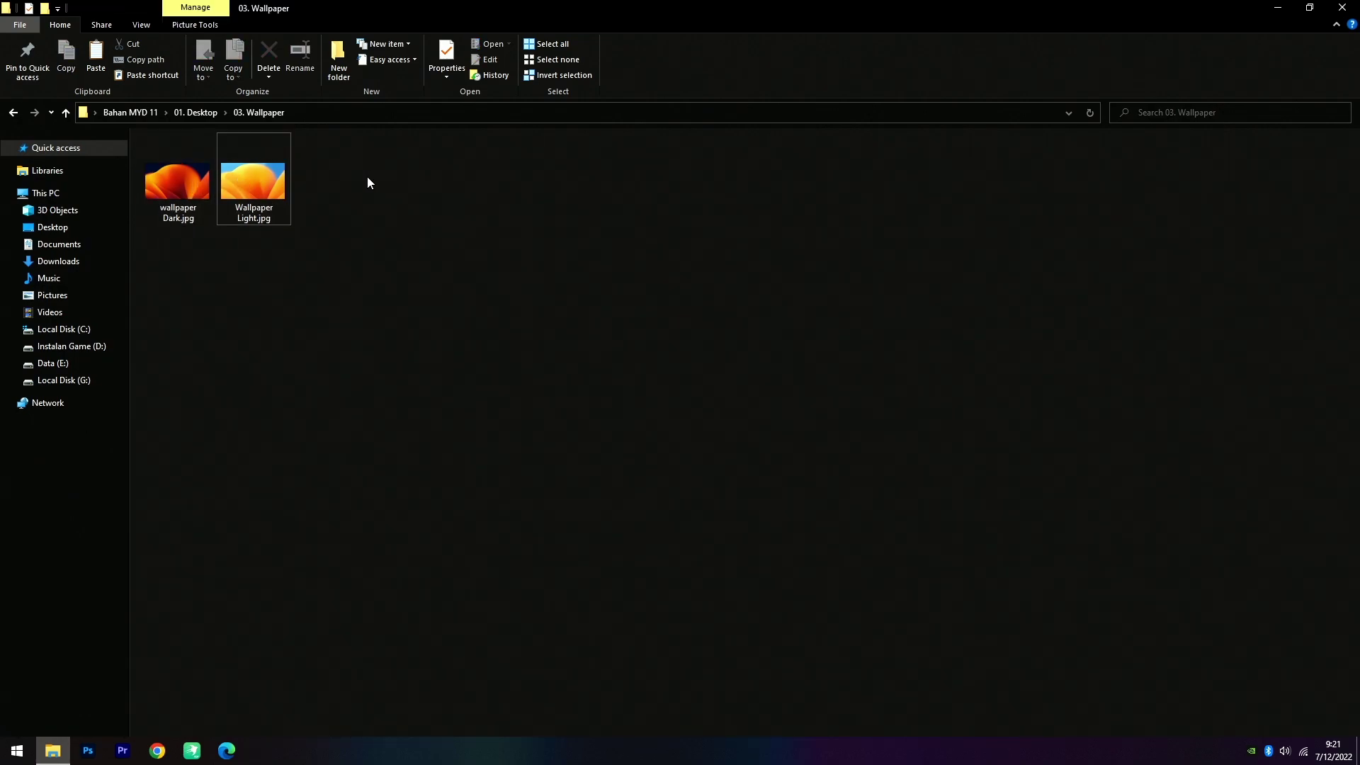
left_click(173, 176)
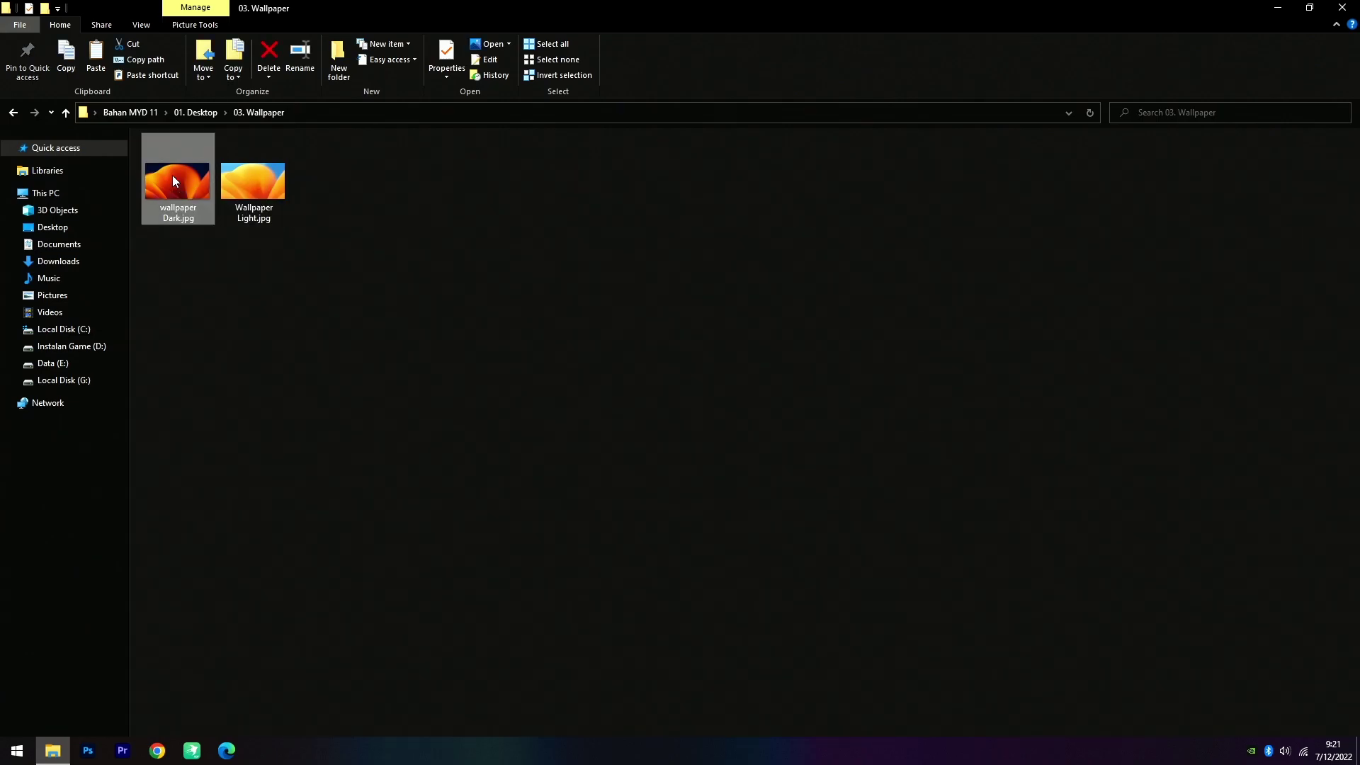
right_click(173, 177)
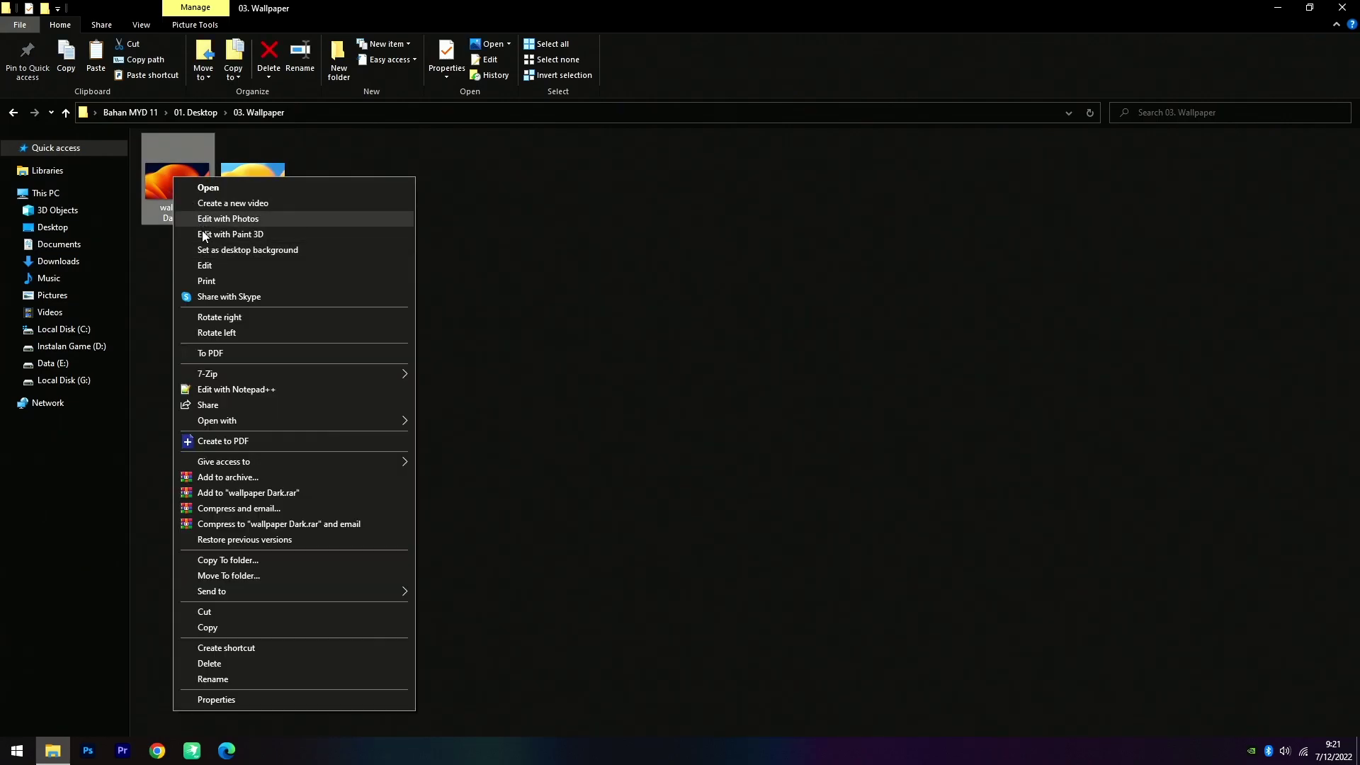
left_click(214, 253)
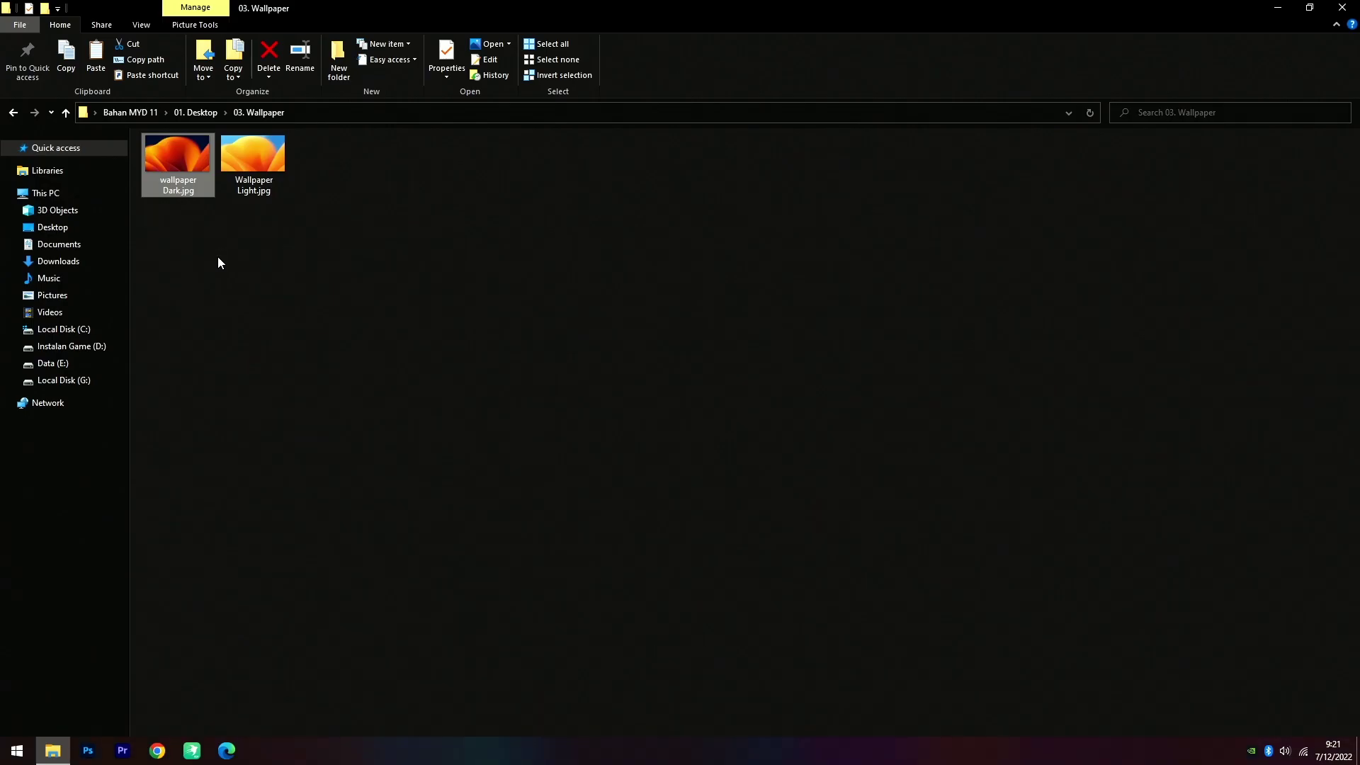
left_click(1278, 8)
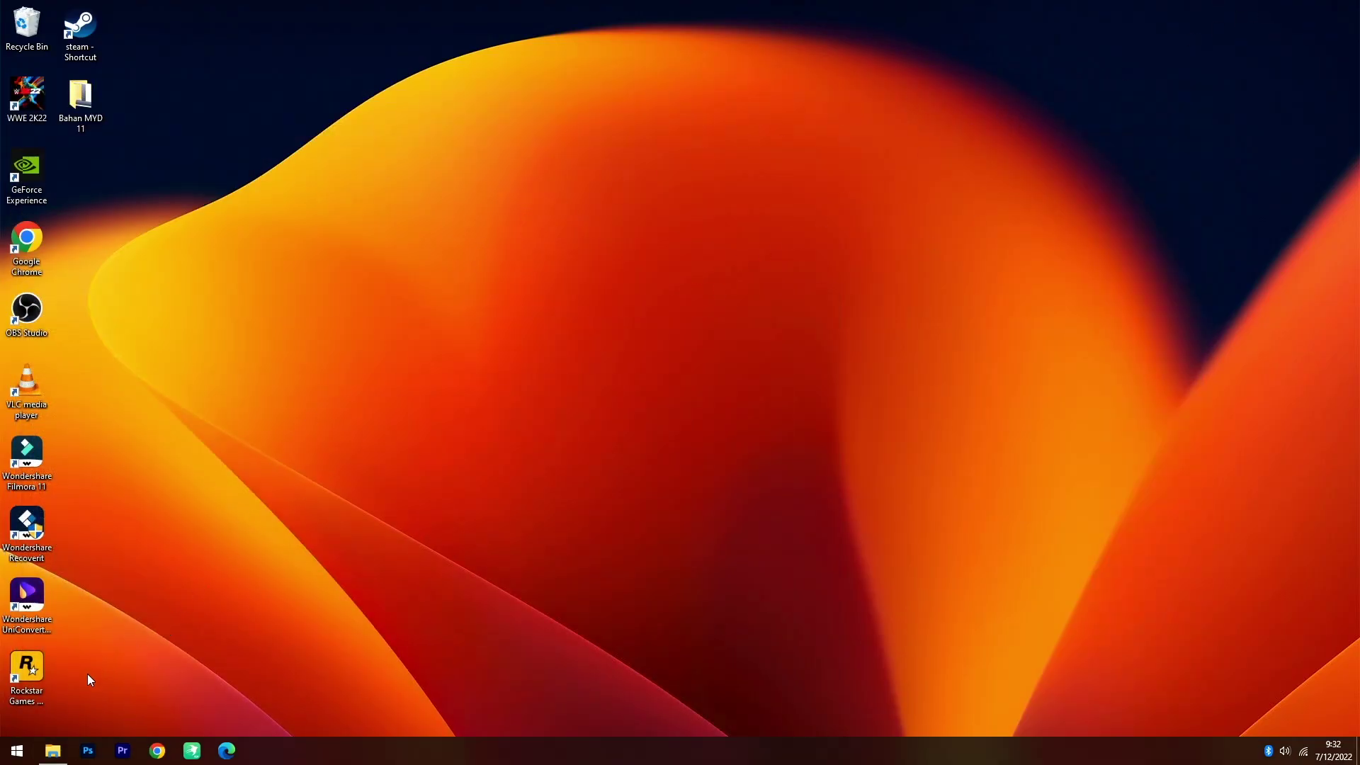
Step: Run StartIsBack-2.9.17.0.exe from the 04. Start Is Back folder inside 01. Desktop and allow it to make changes
left_click(54, 751)
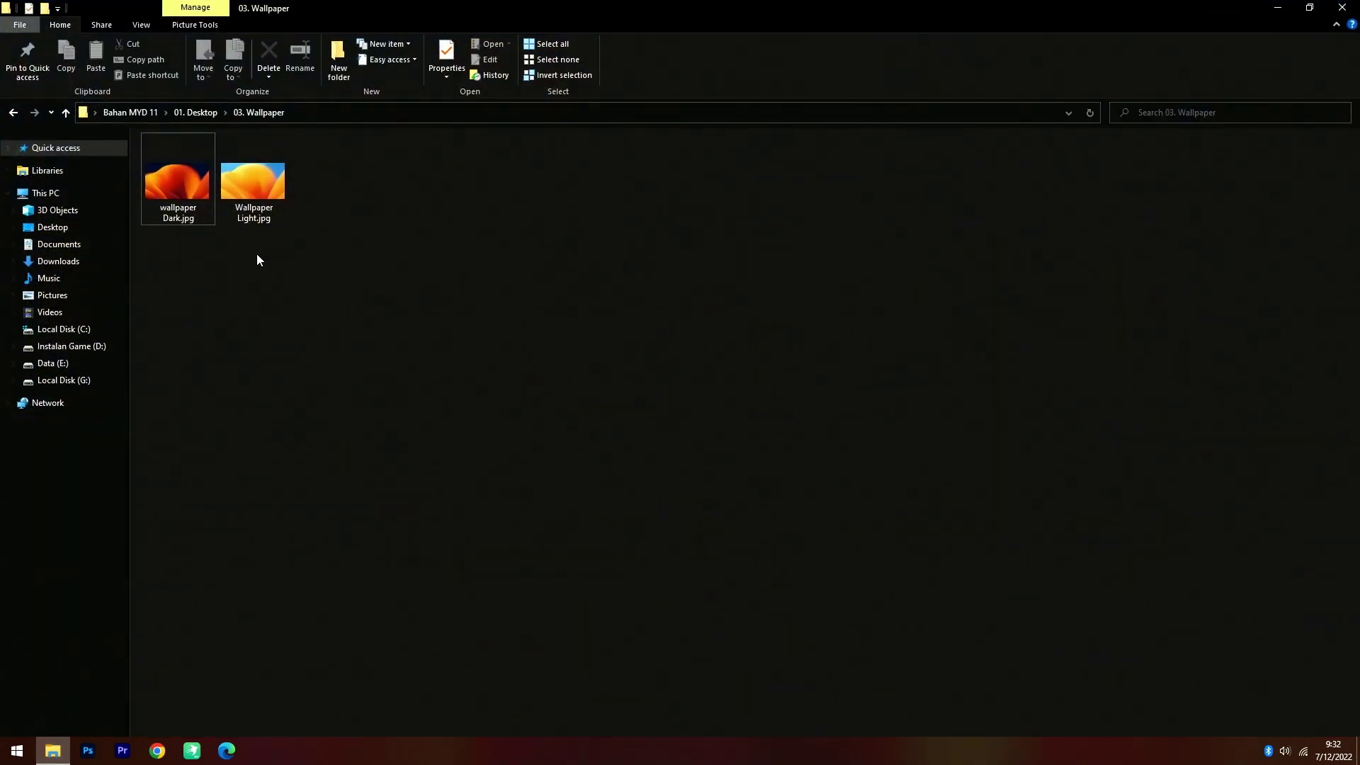
left_click(13, 112)
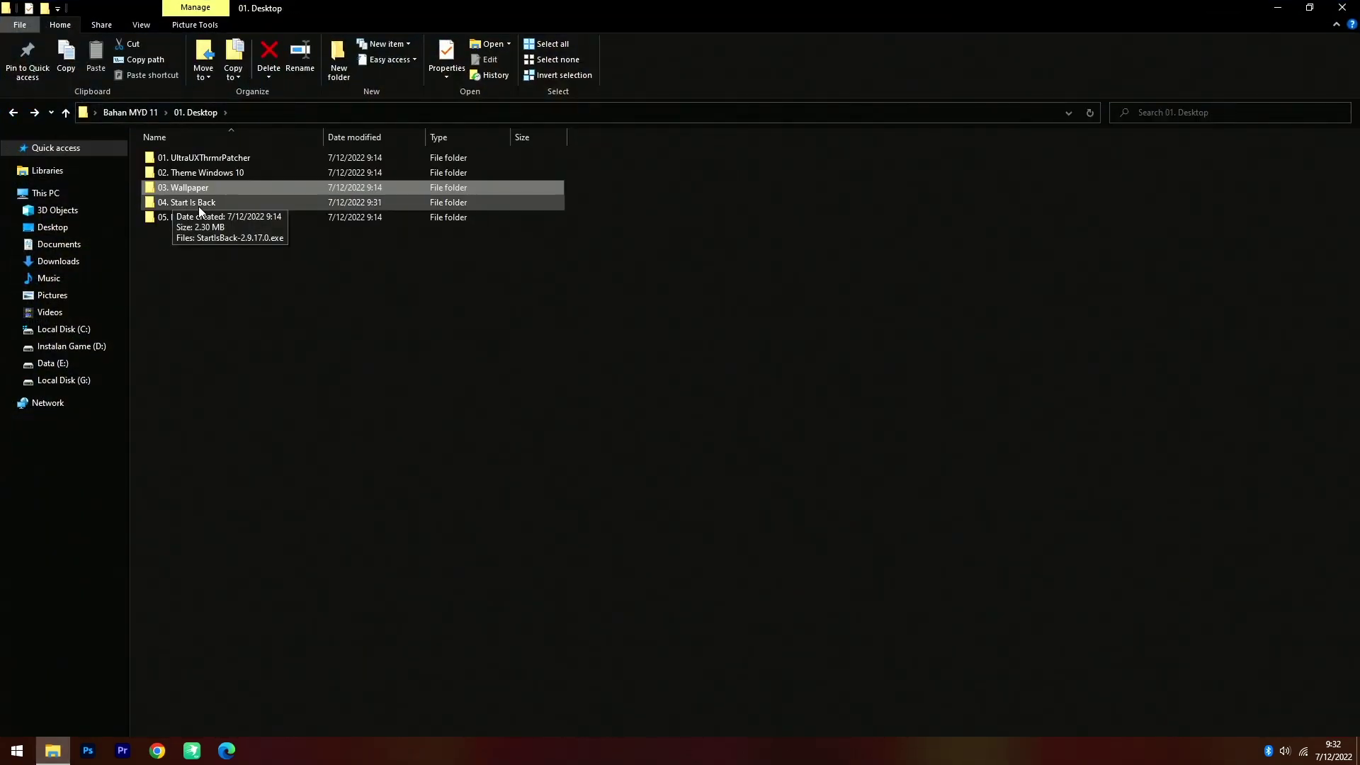
double_click(204, 205)
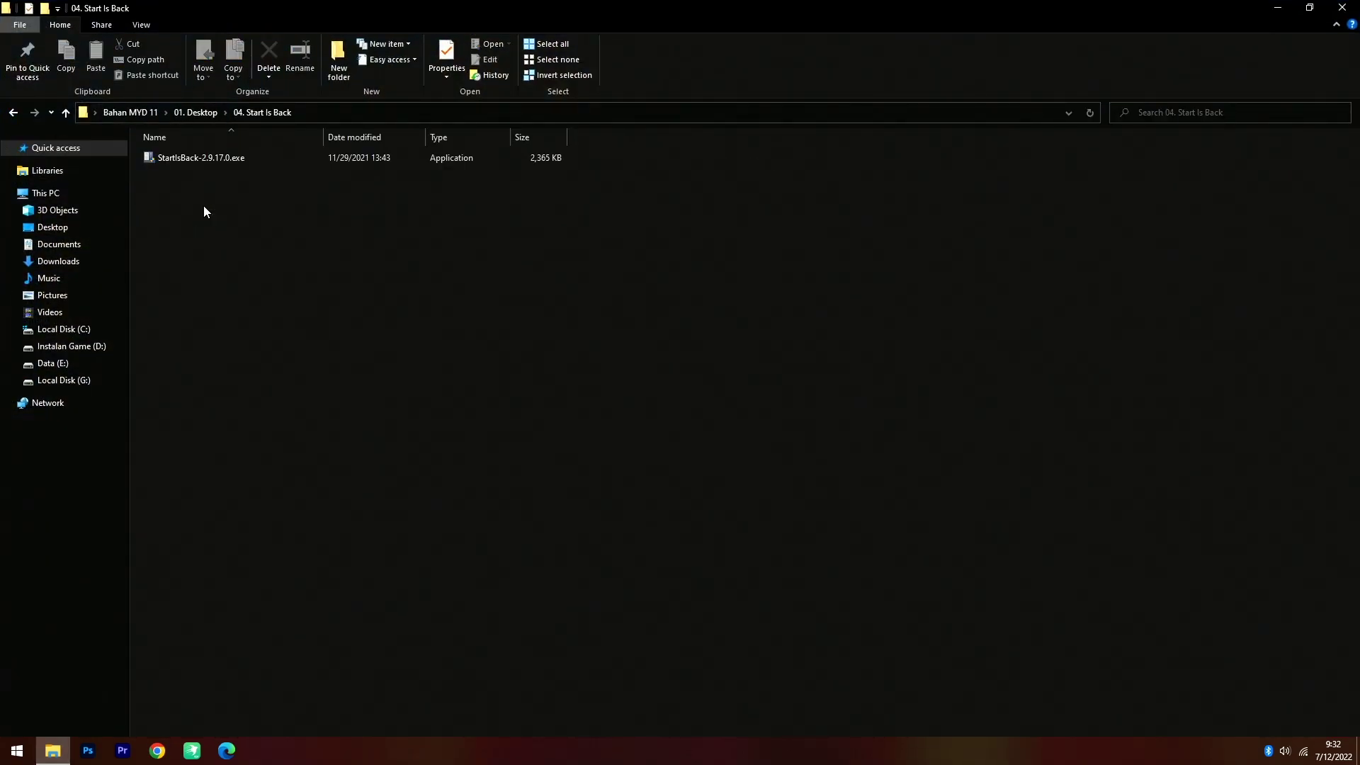
double_click(194, 158)
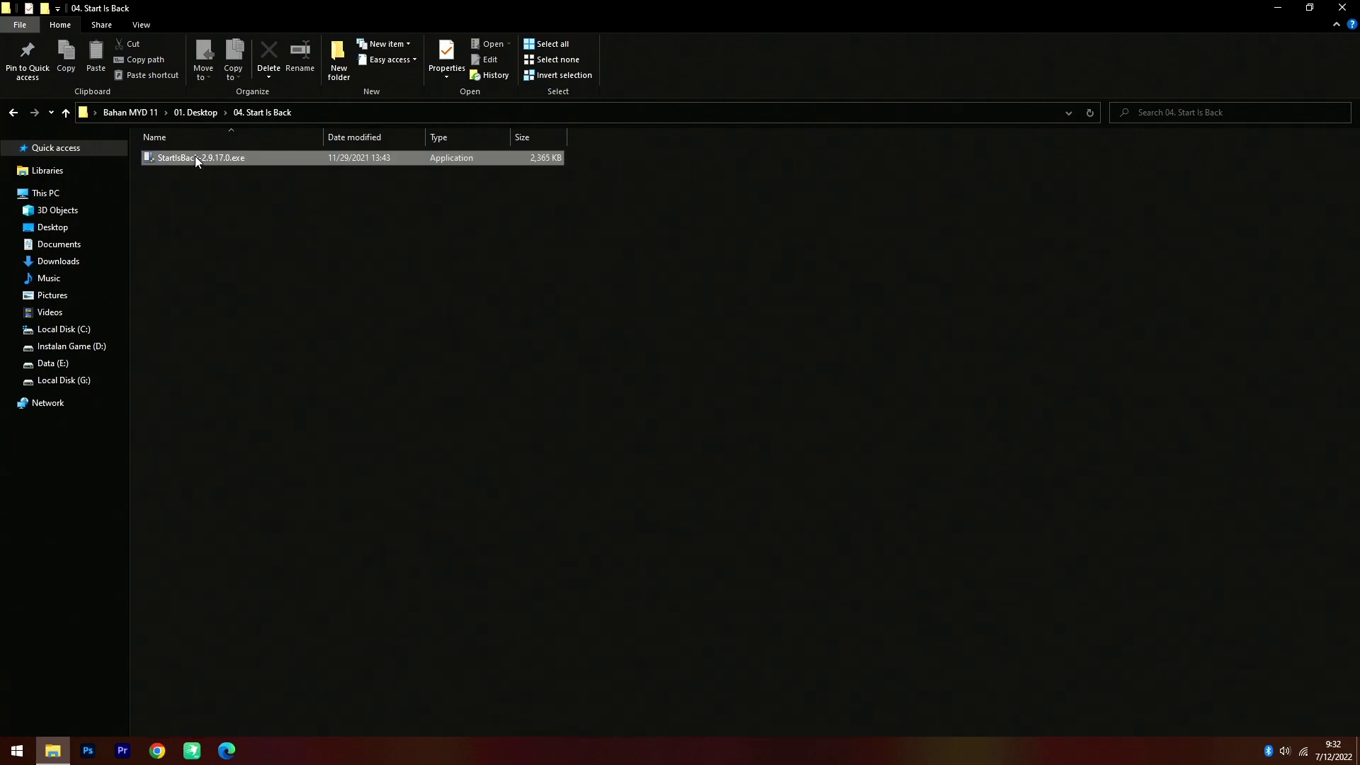
left_click(606, 470)
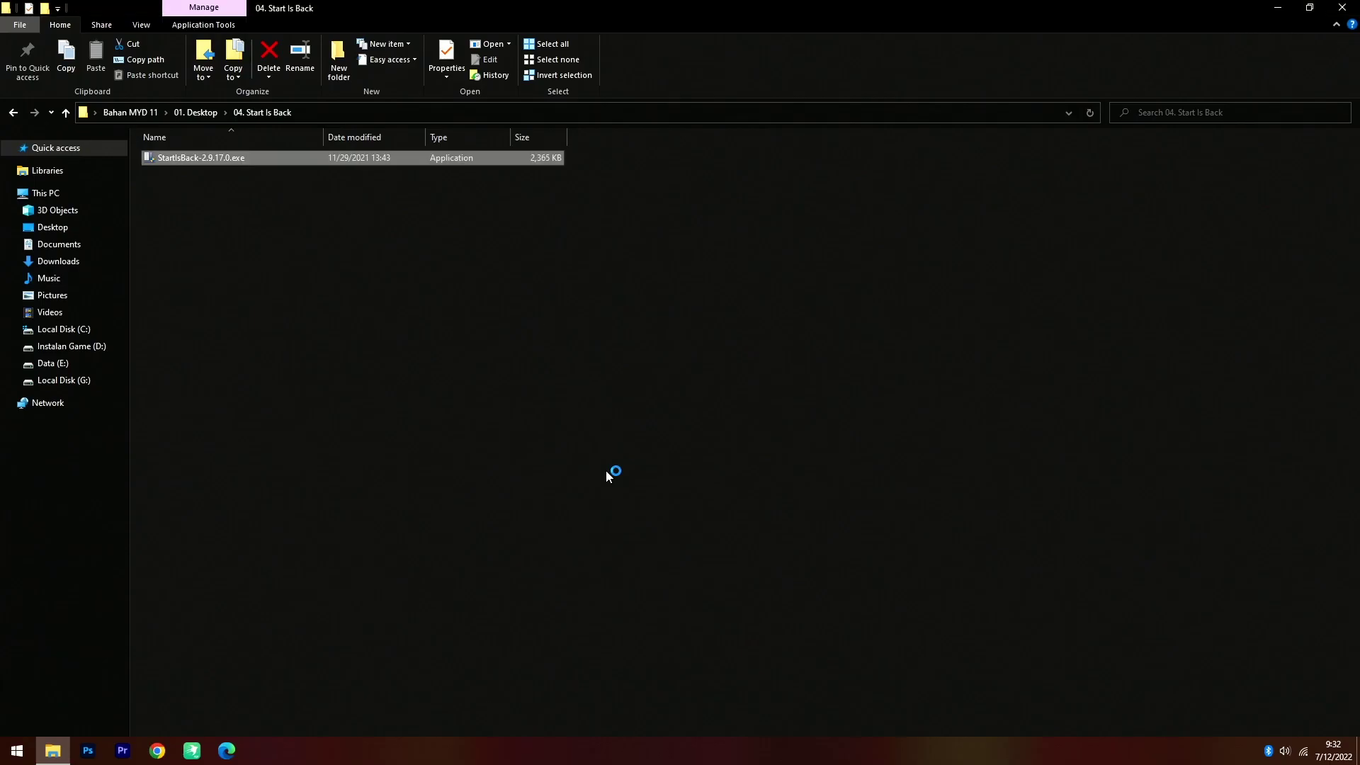
Step: Install StartIsBack, decline the installer's closing question, dismiss its notice and open the StartIsBack configuration
left_click(728, 434)
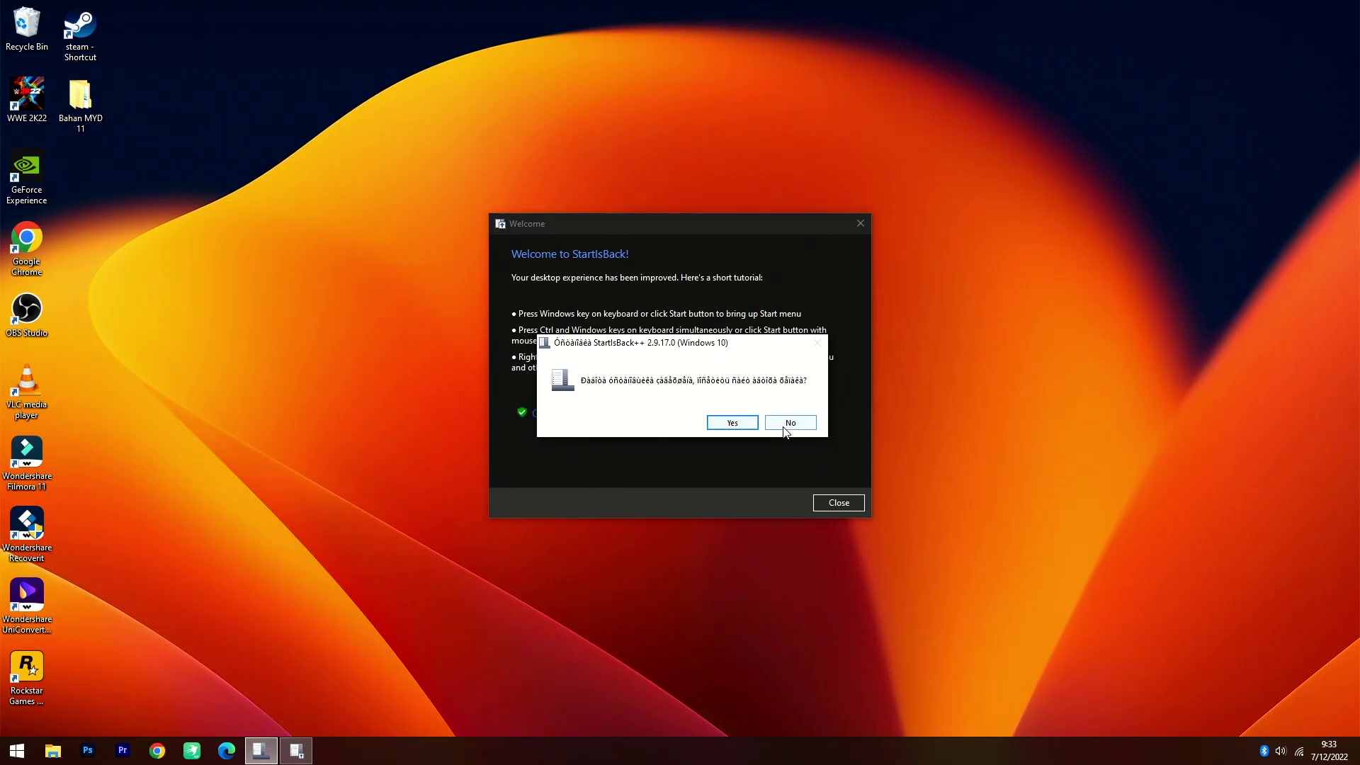
left_click(784, 428)
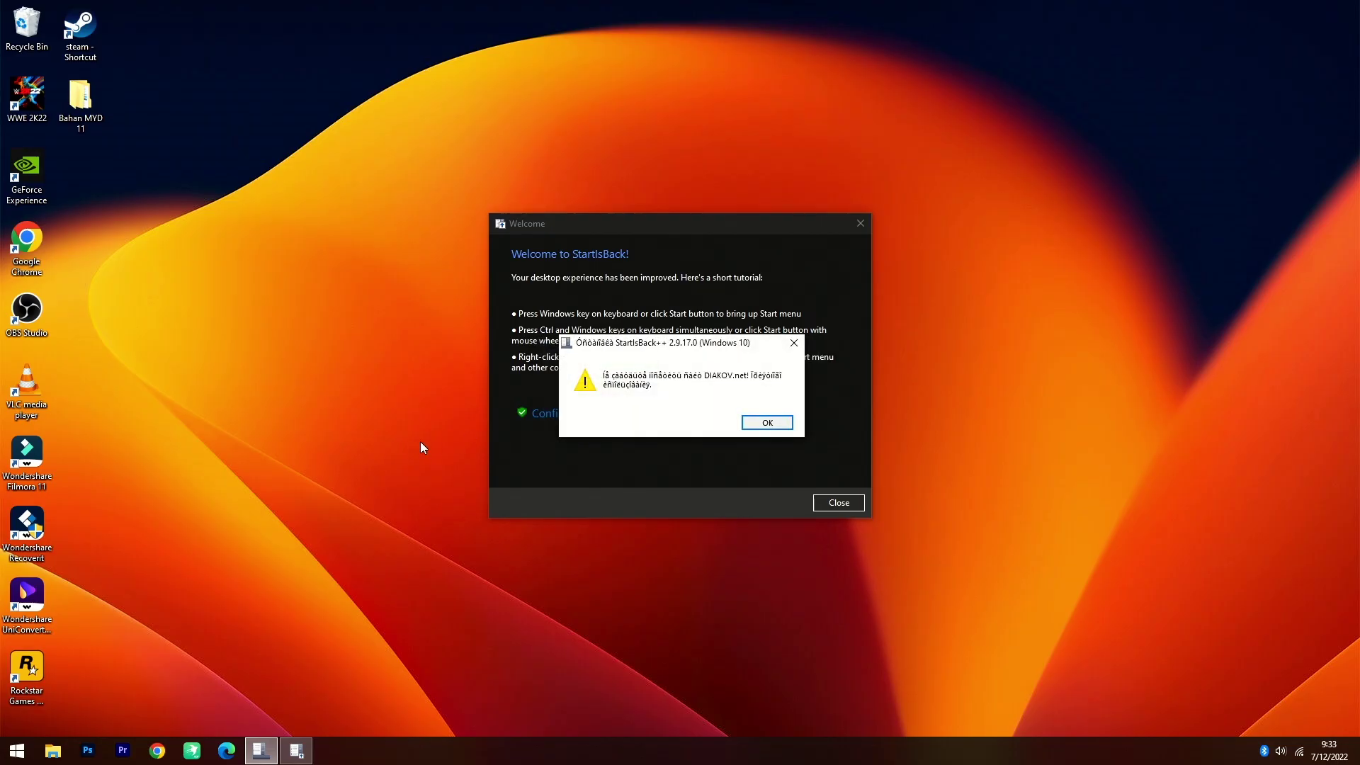
left_click(774, 423)
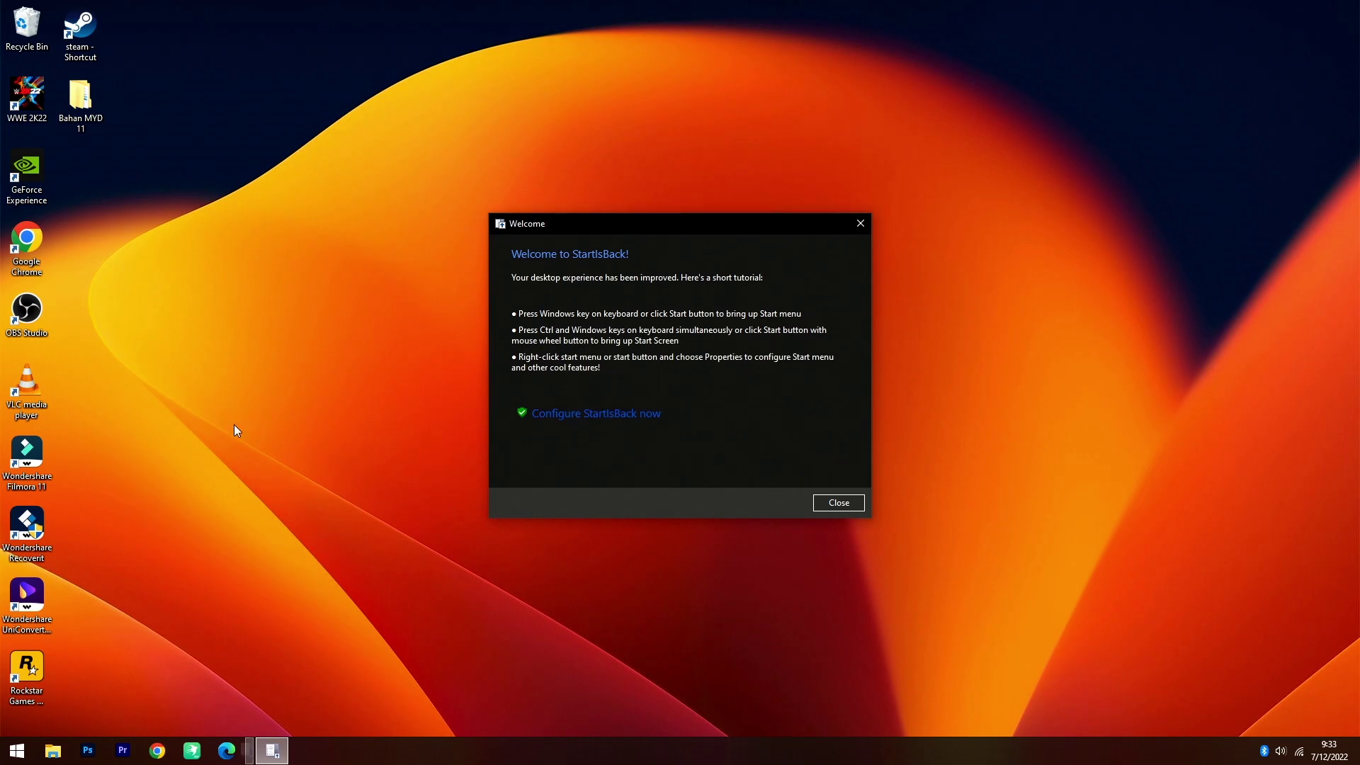
left_click(578, 415)
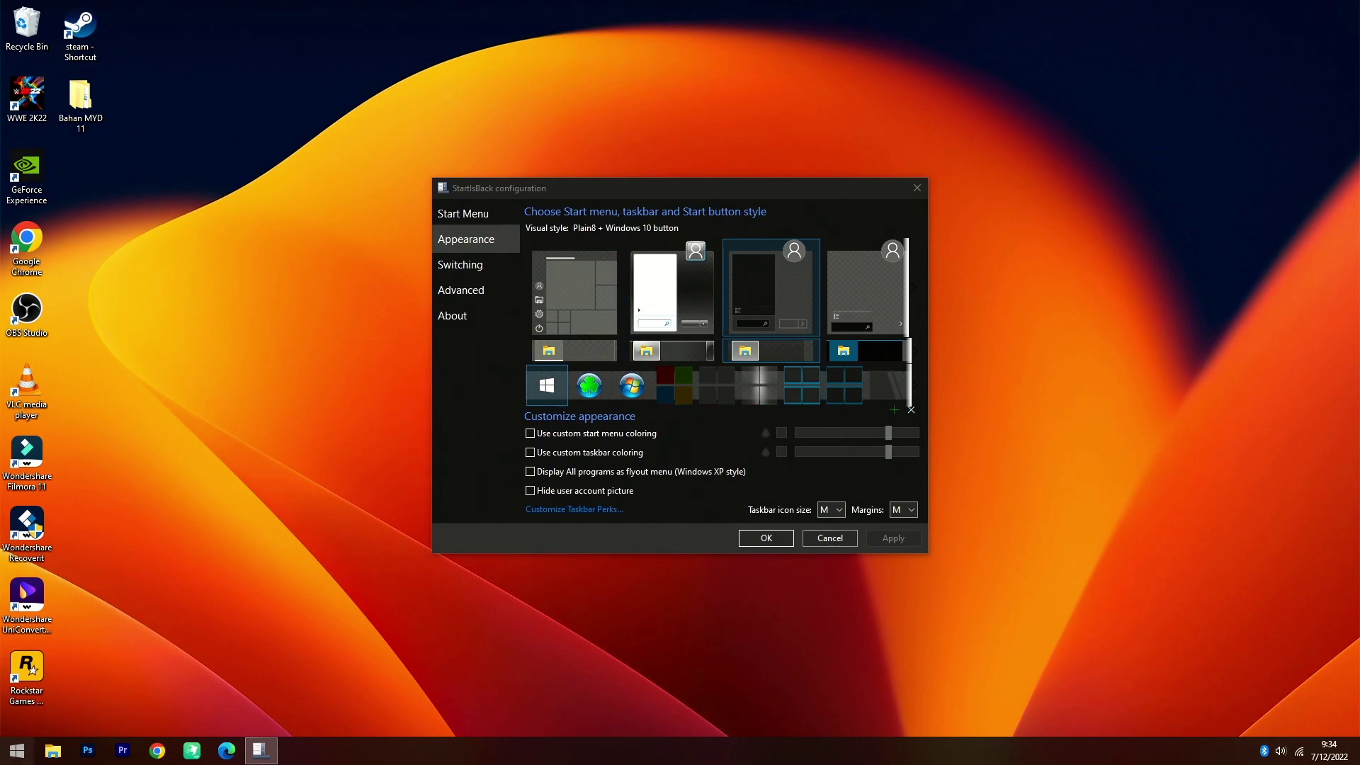
Step: Apply the Plain10 menu style with the Windows 10 taskbar in StartIsBack, check the Start menu, and close the configuration
left_click(17, 751)
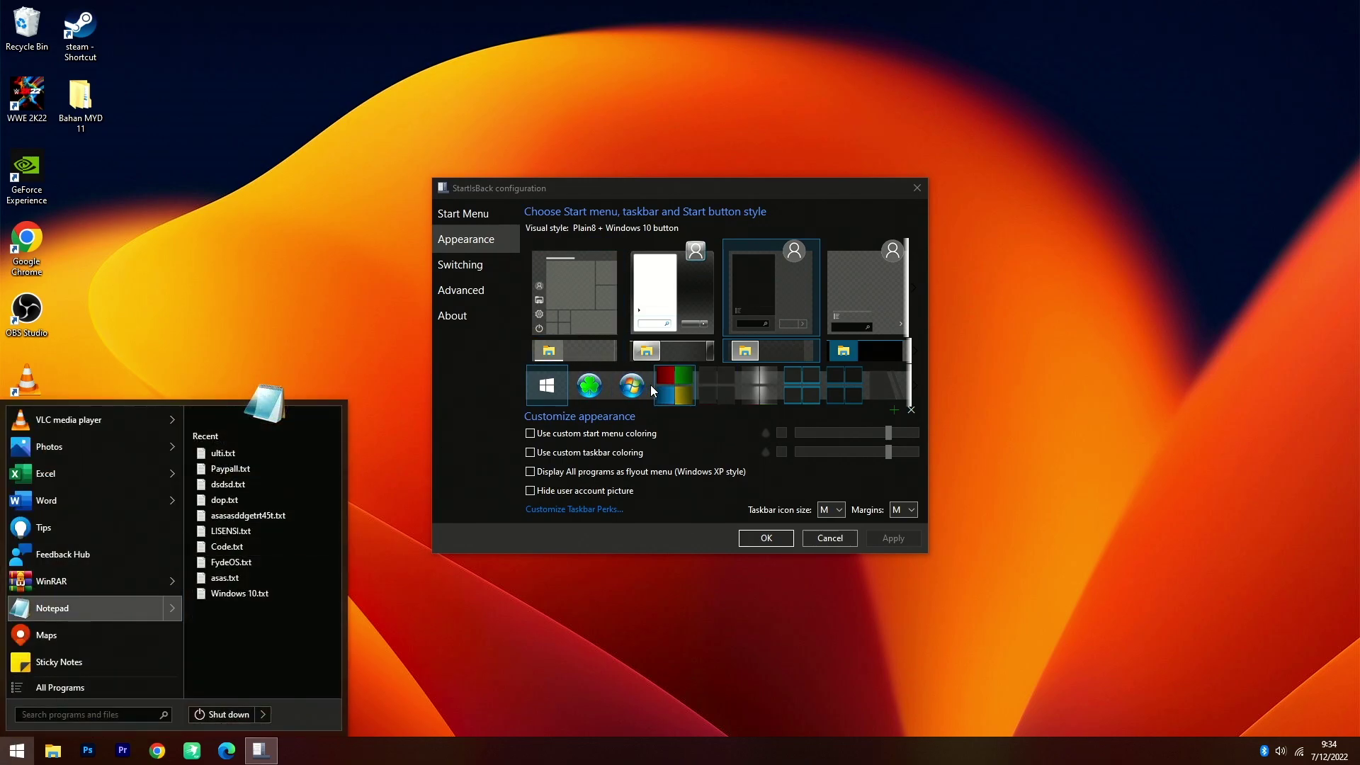
left_click(709, 283)
left_click(711, 274)
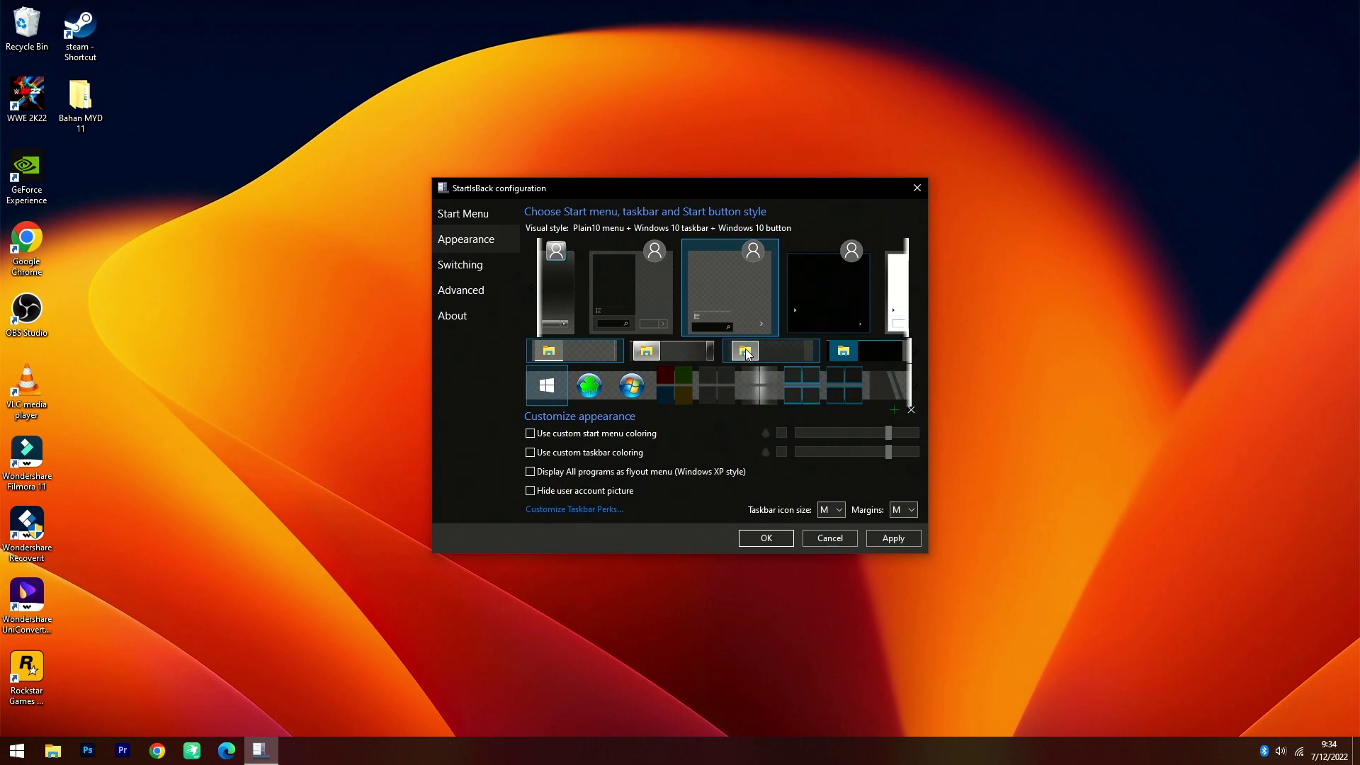
left_click(886, 539)
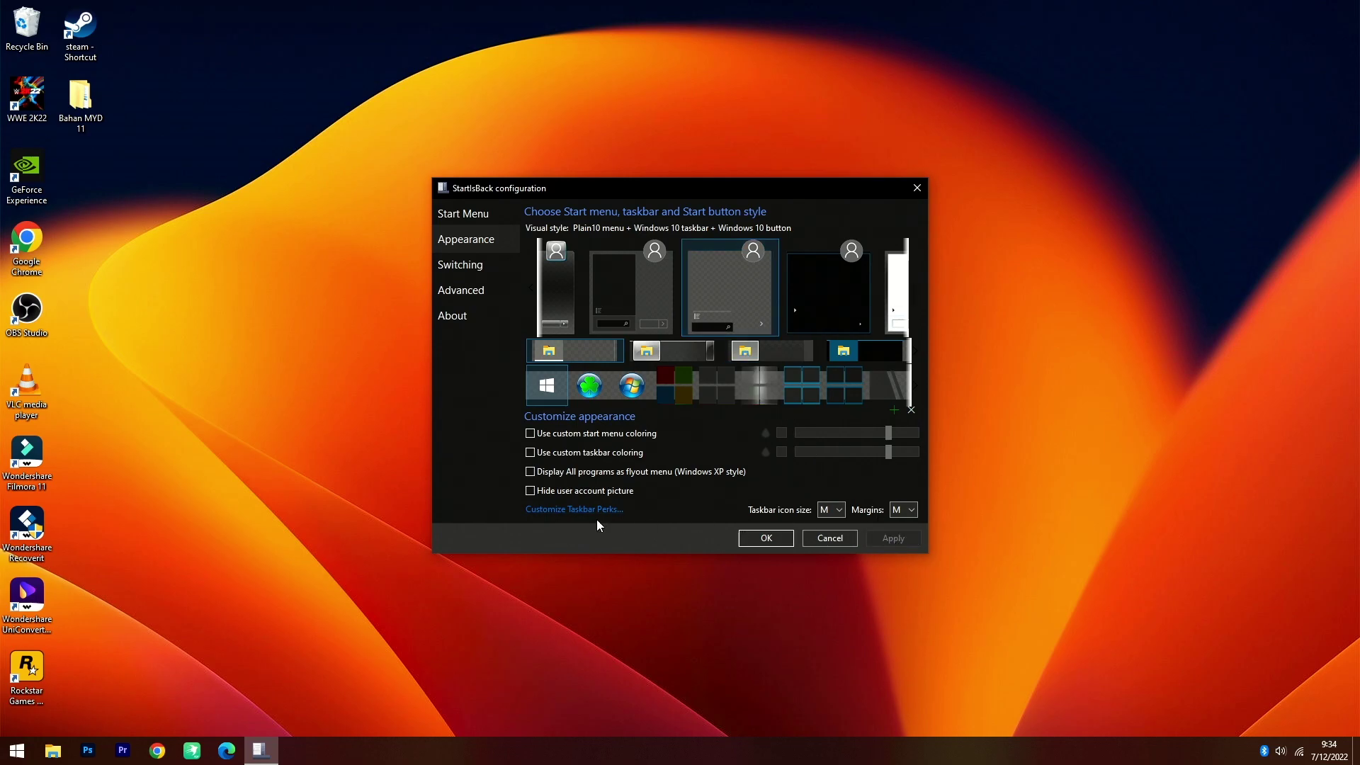
left_click(2, 752)
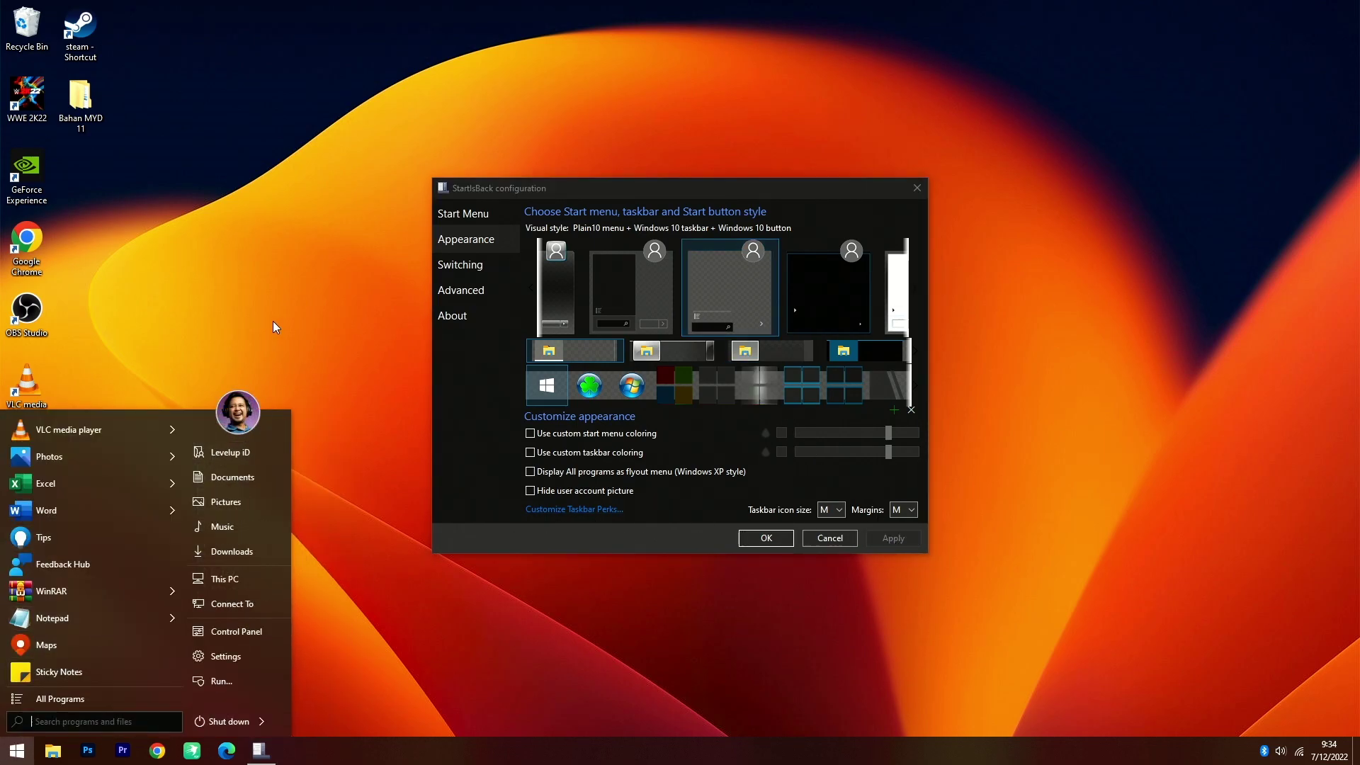
left_click(695, 596)
left_click(766, 537)
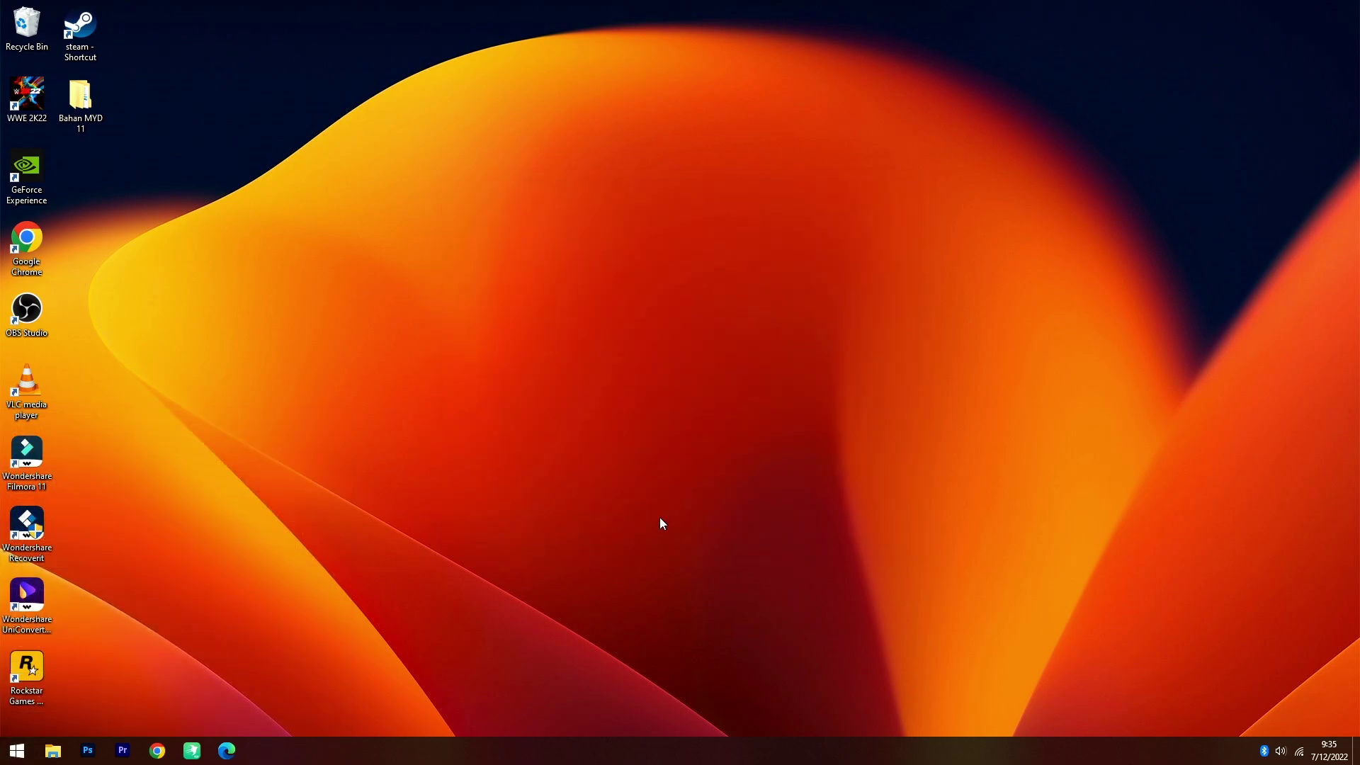
Step: Copy the Mac OS dock Icons and MyDock folders from 05. MyDockFinder inside 01. Desktop to Local Disk (C:)
double_click(81, 103)
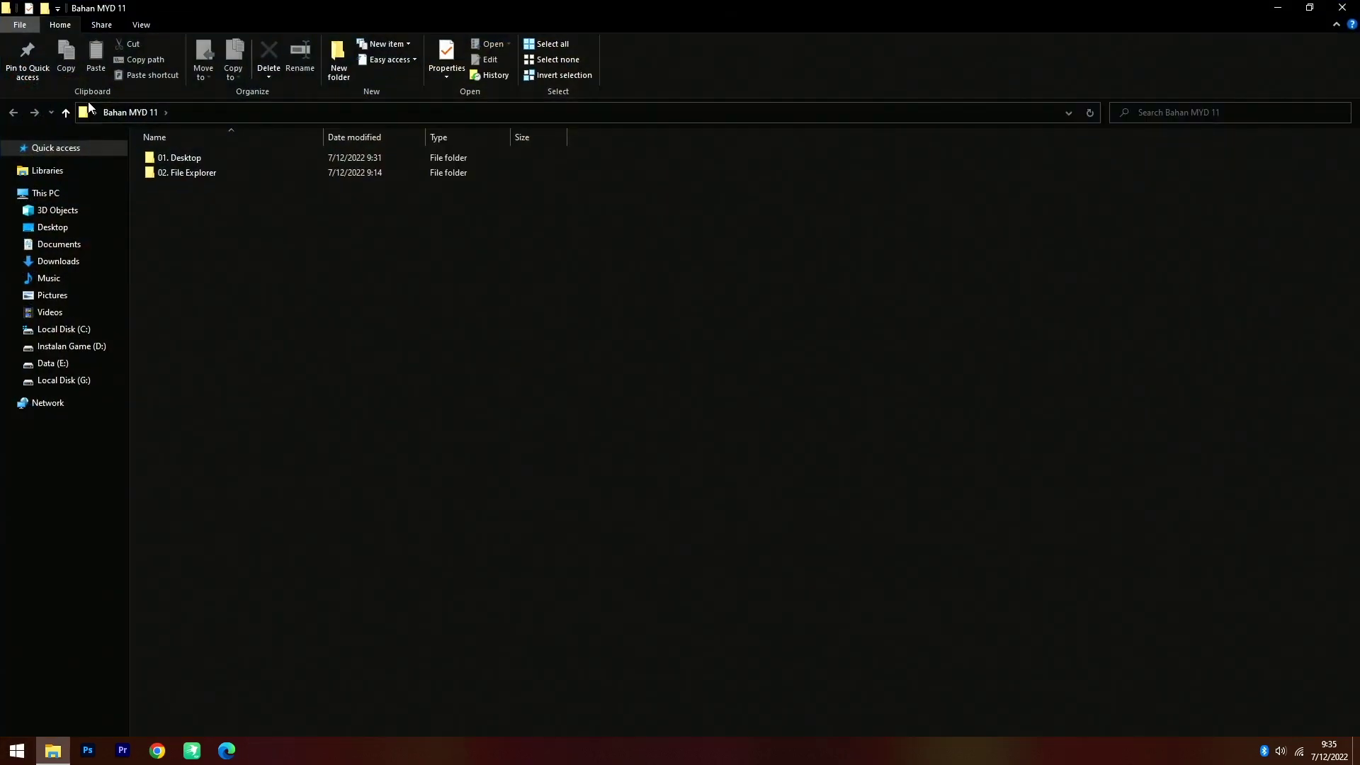
double_click(186, 160)
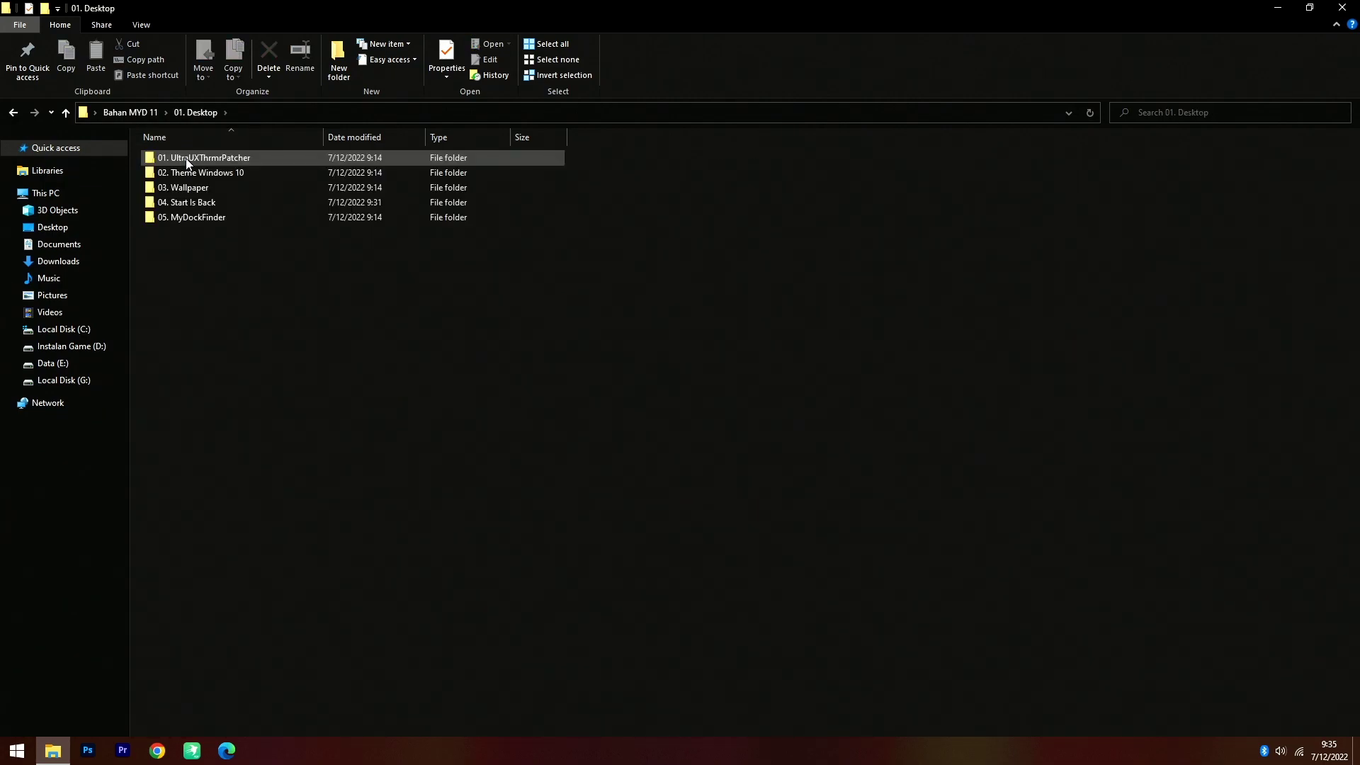
double_click(180, 218)
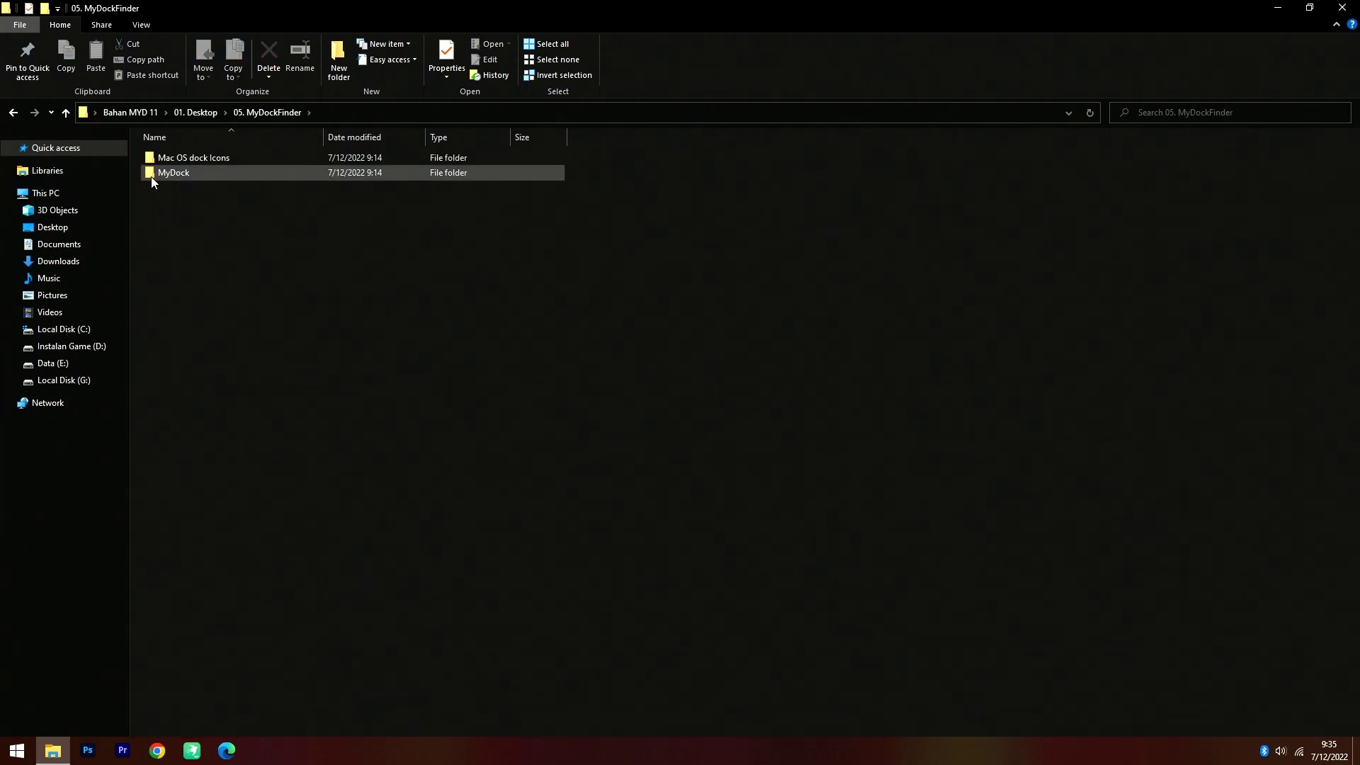
left_click_drag(169, 198, 182, 155)
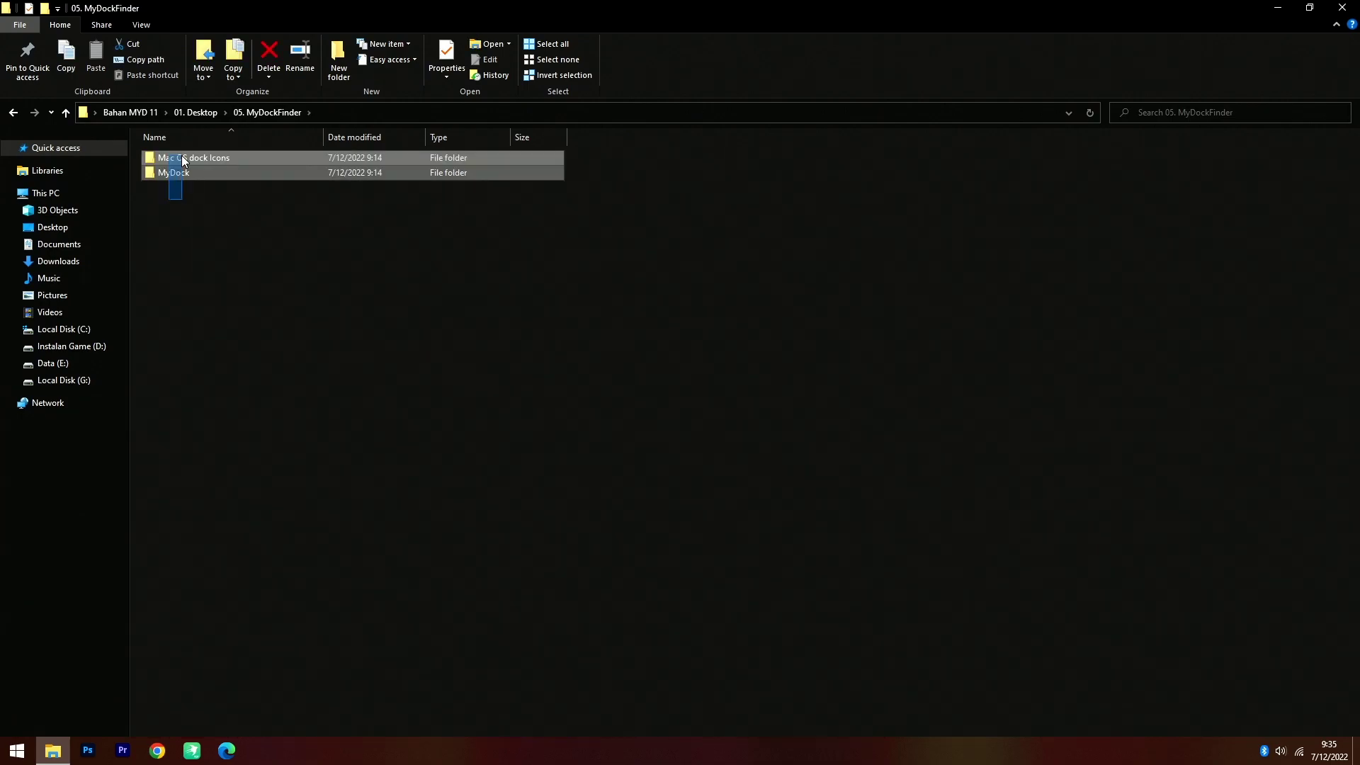
right_click(182, 156)
left_click(234, 415)
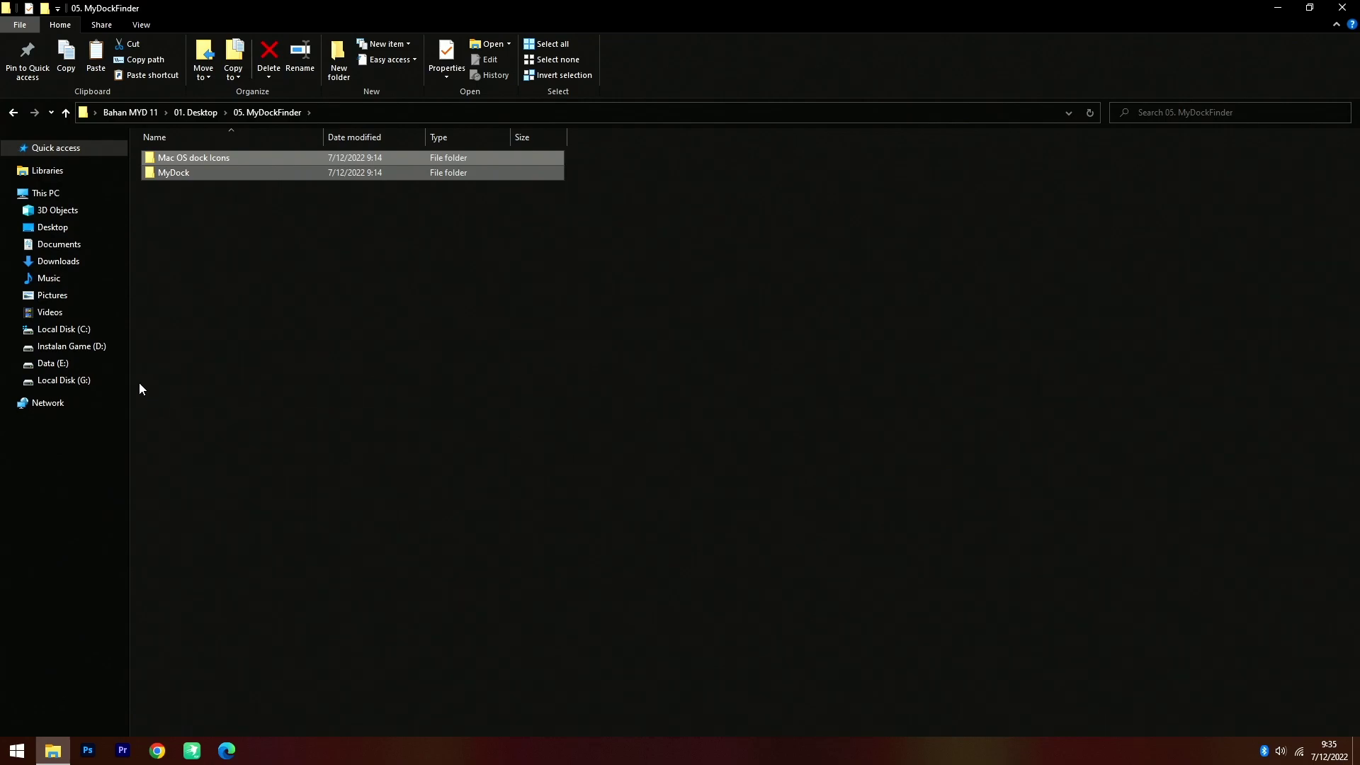
left_click(66, 330)
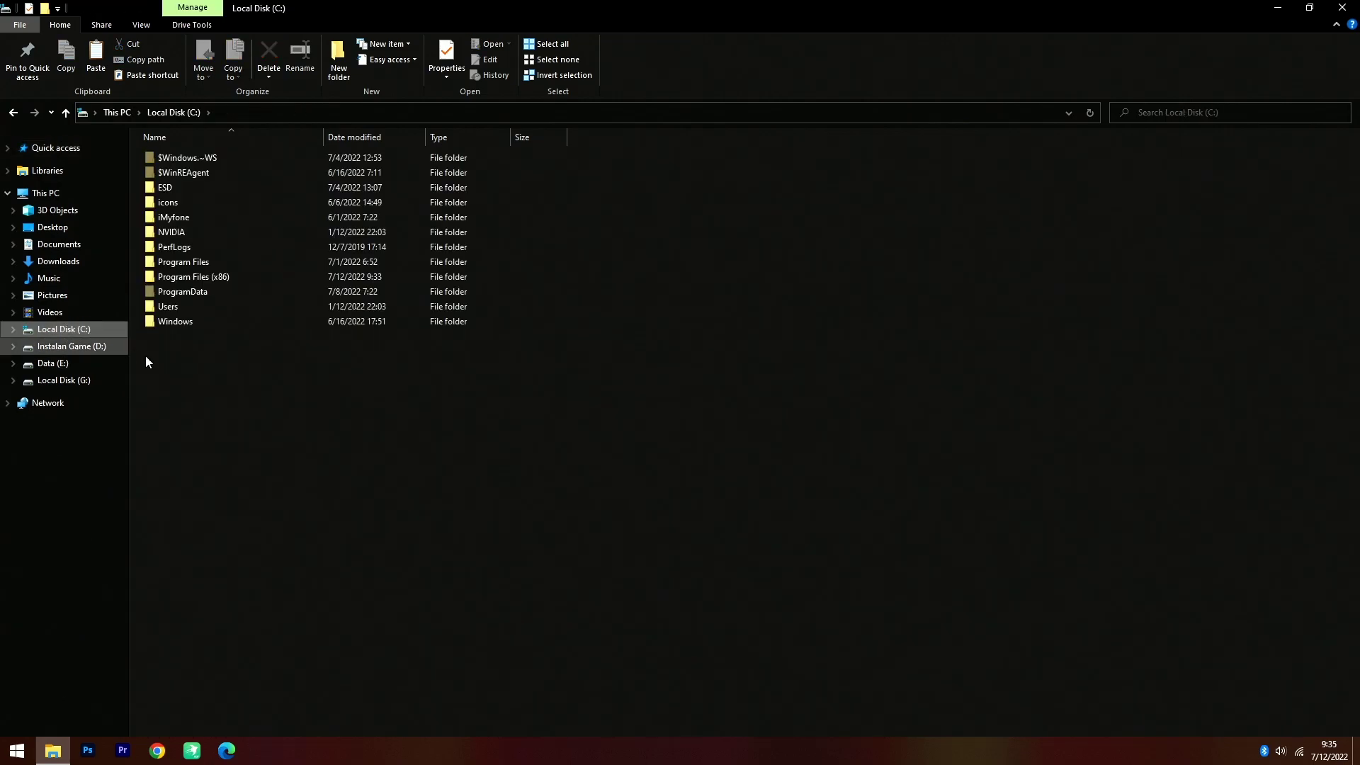
right_click(240, 389)
left_click(276, 466)
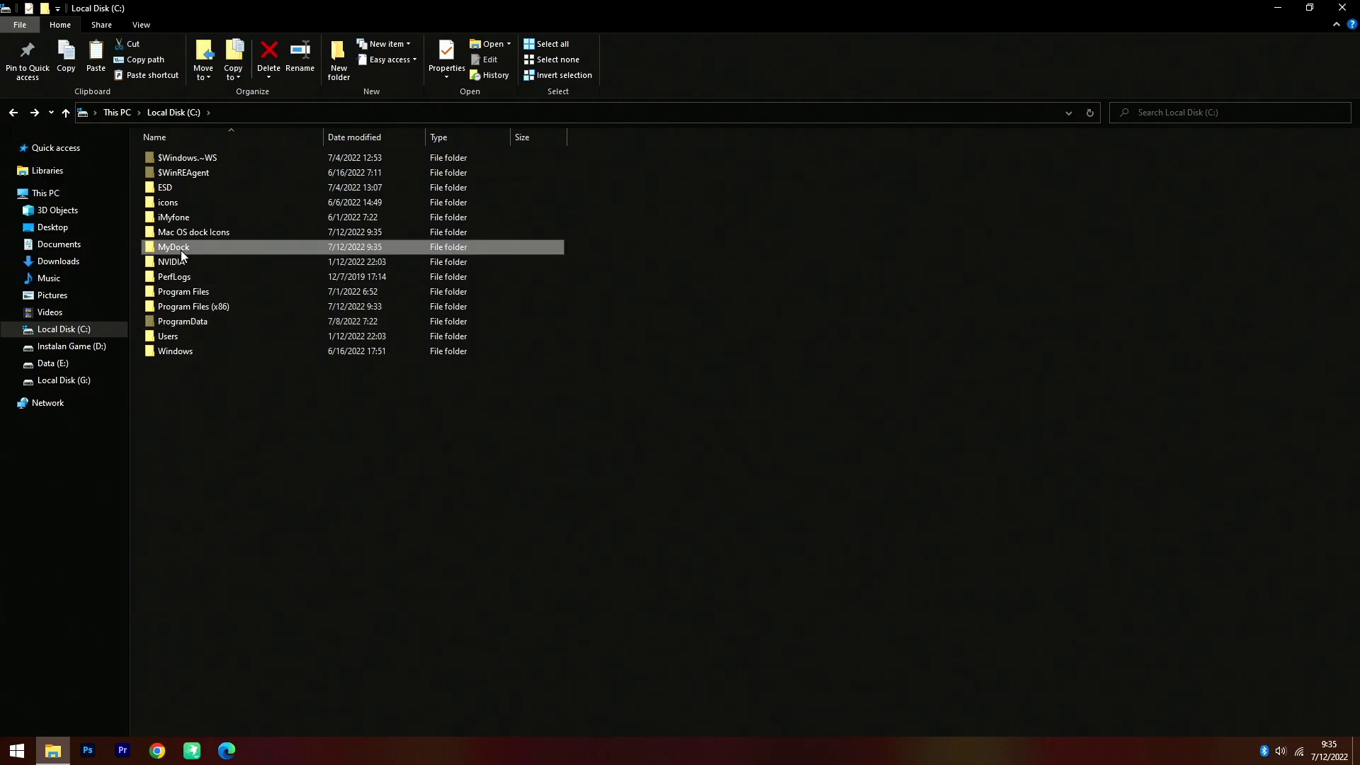
Step: Install VC_2015-2022.x64.exe from C:\MyDock, accepting the license terms and allowing changes, and close setup without restarting
double_click(199, 246)
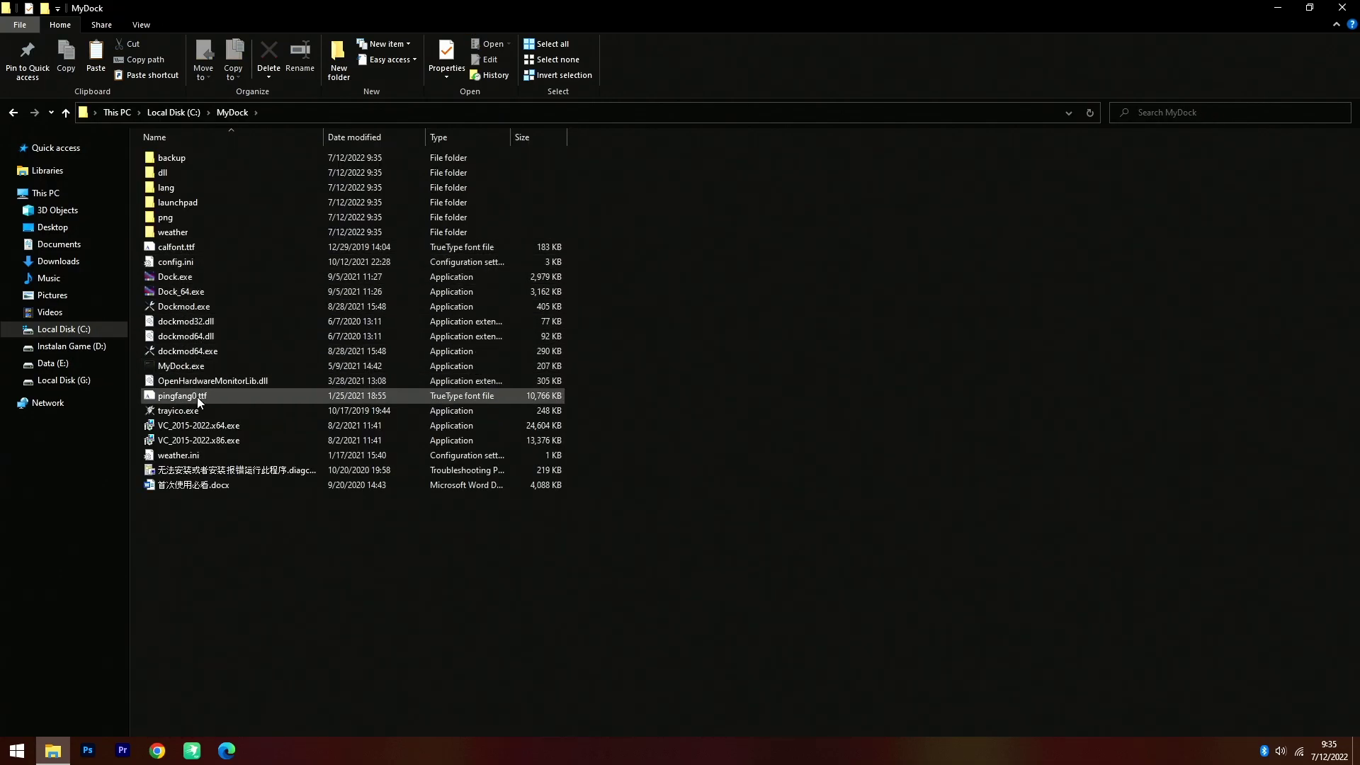
left_click(195, 427)
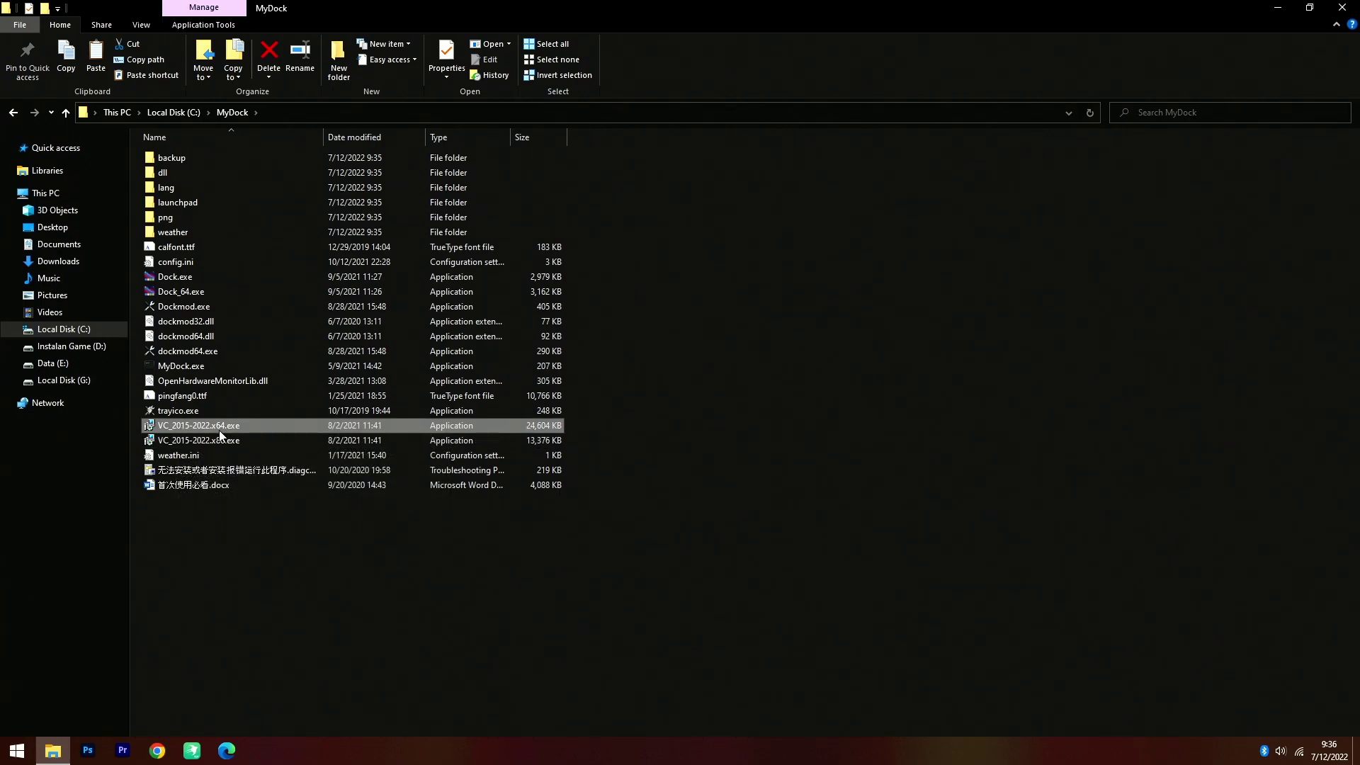
double_click(163, 425)
left_click(551, 434)
left_click(753, 457)
left_click(626, 479)
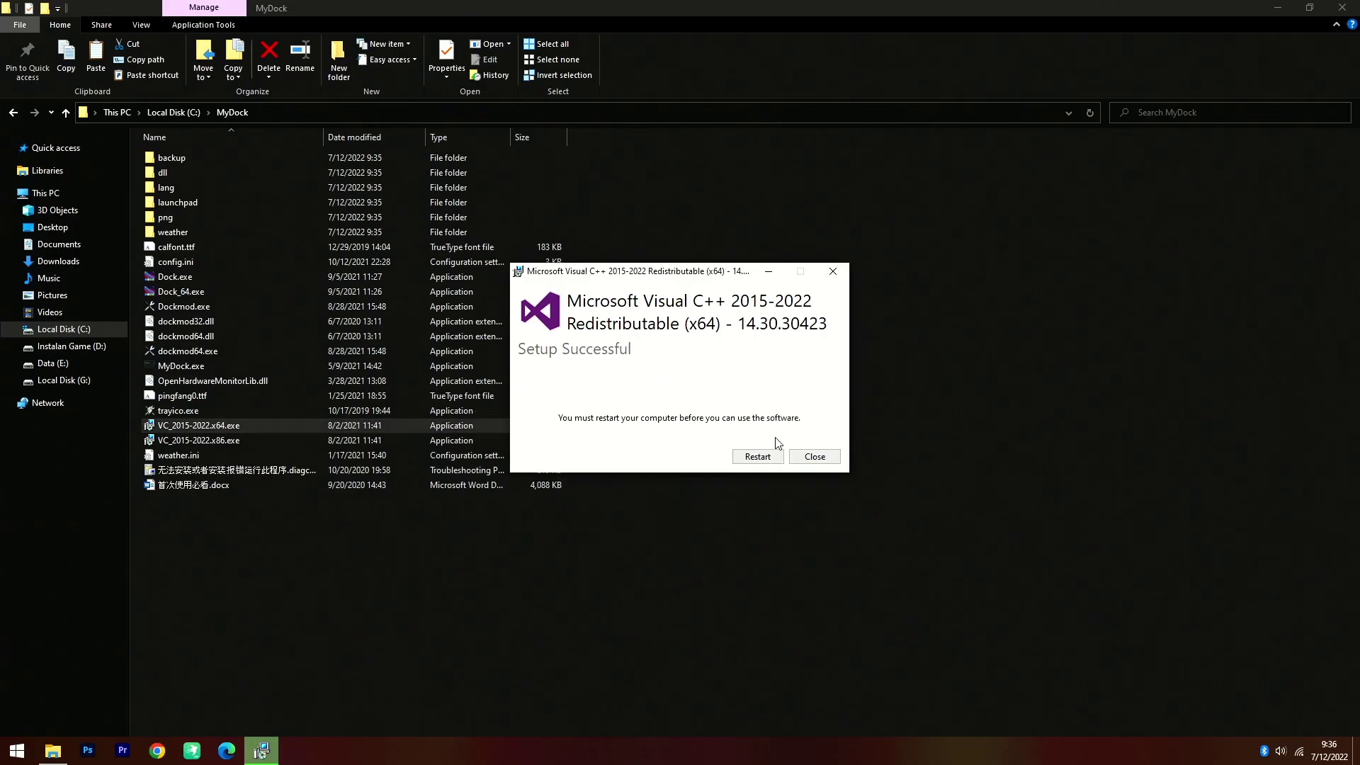
left_click(815, 456)
Step: Install VC_2015-2022.x86.exe, accepting the license terms and allowing changes, and restart the computer from the setup window
double_click(253, 440)
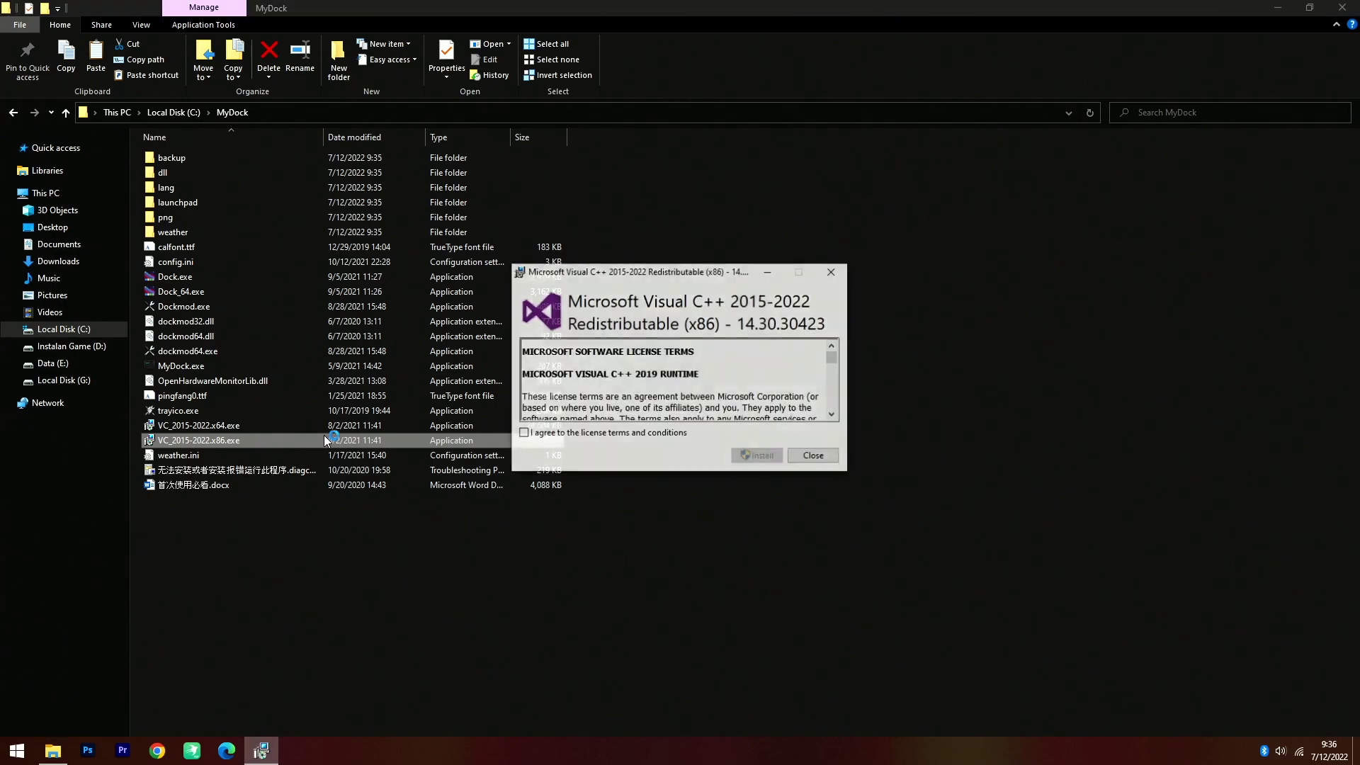
left_click(525, 433)
left_click(744, 455)
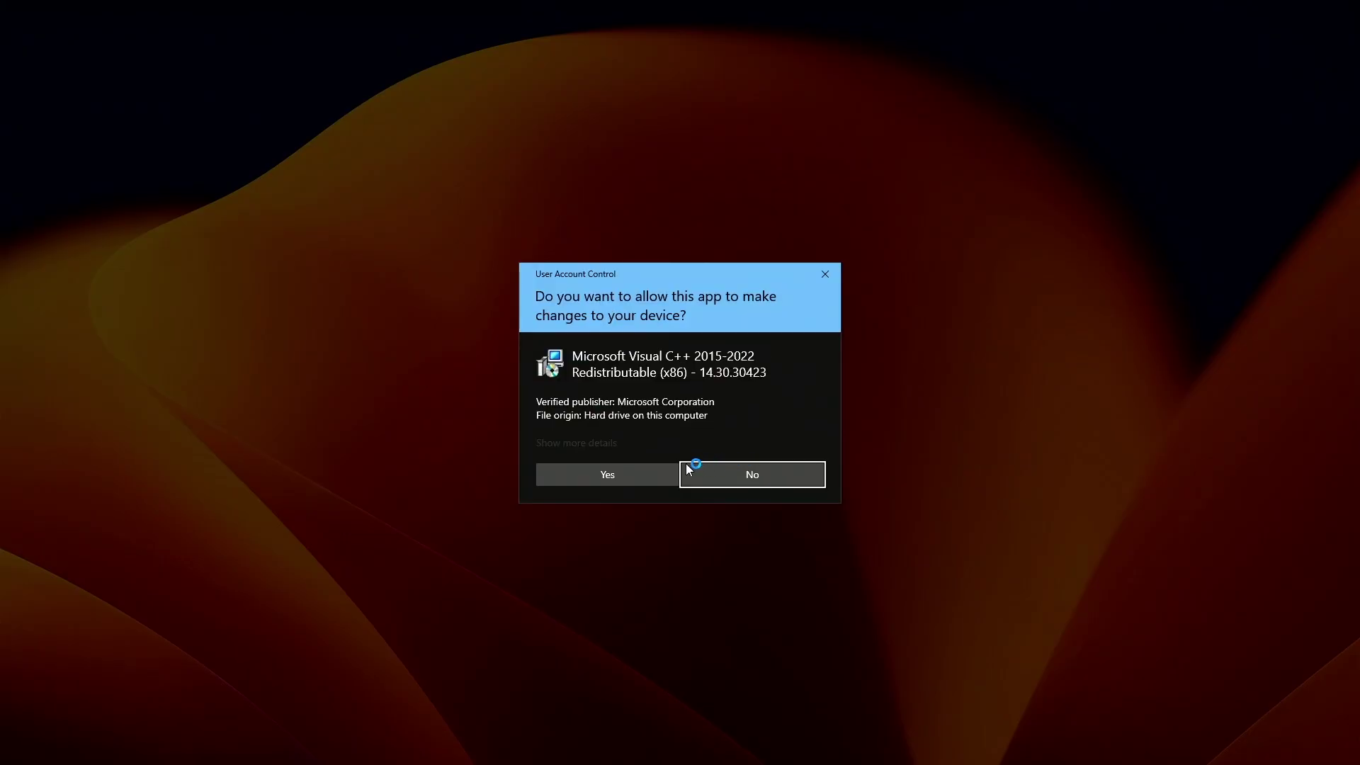
left_click(613, 475)
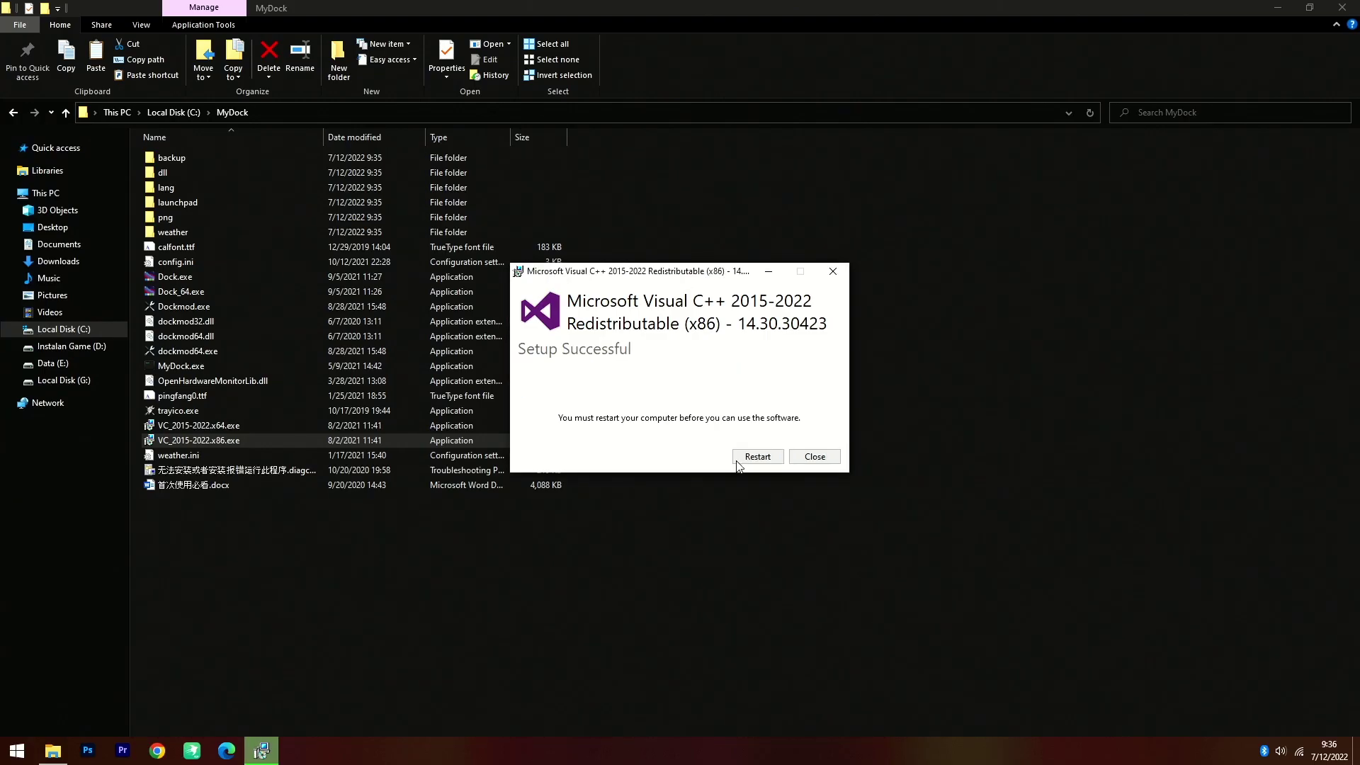
left_click(757, 457)
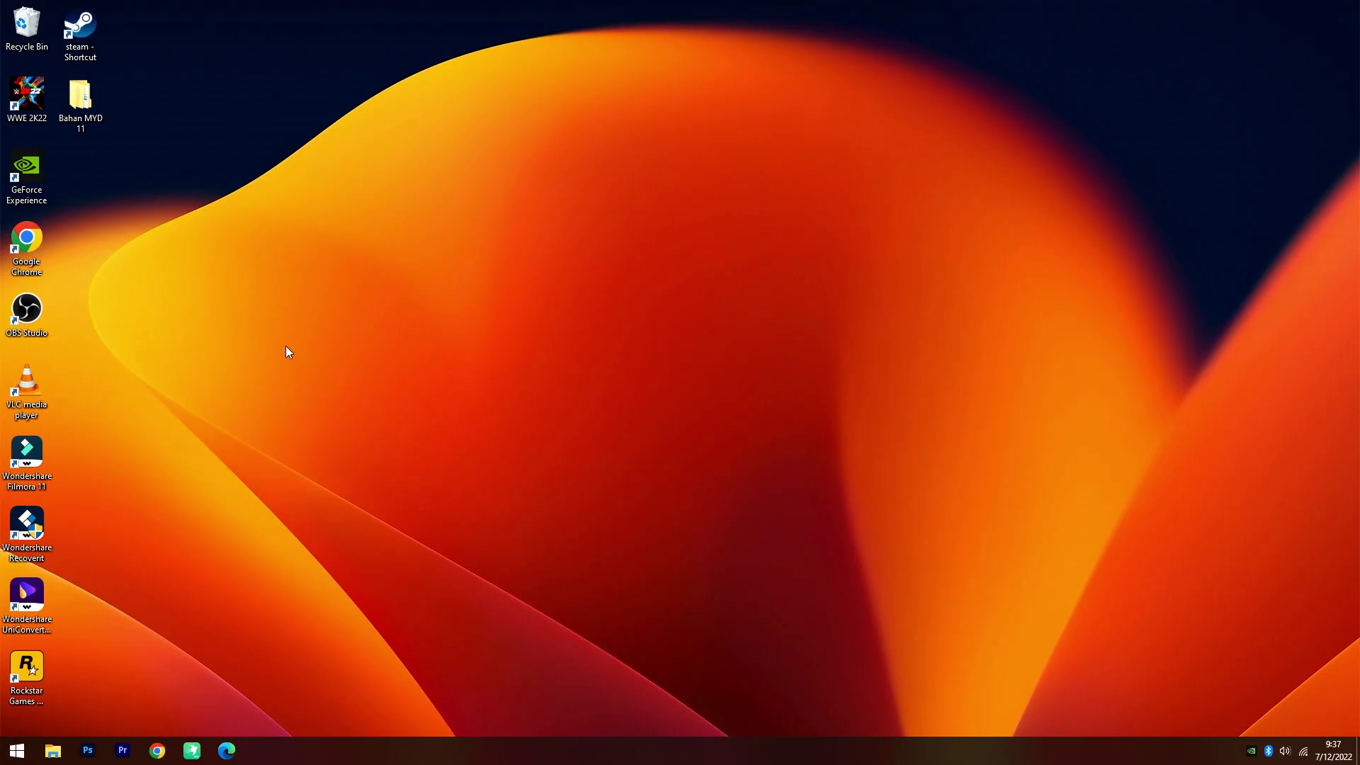
Step: Run MyDock.exe from the MyDock folder on Local Disk (C:)
key("super+e")
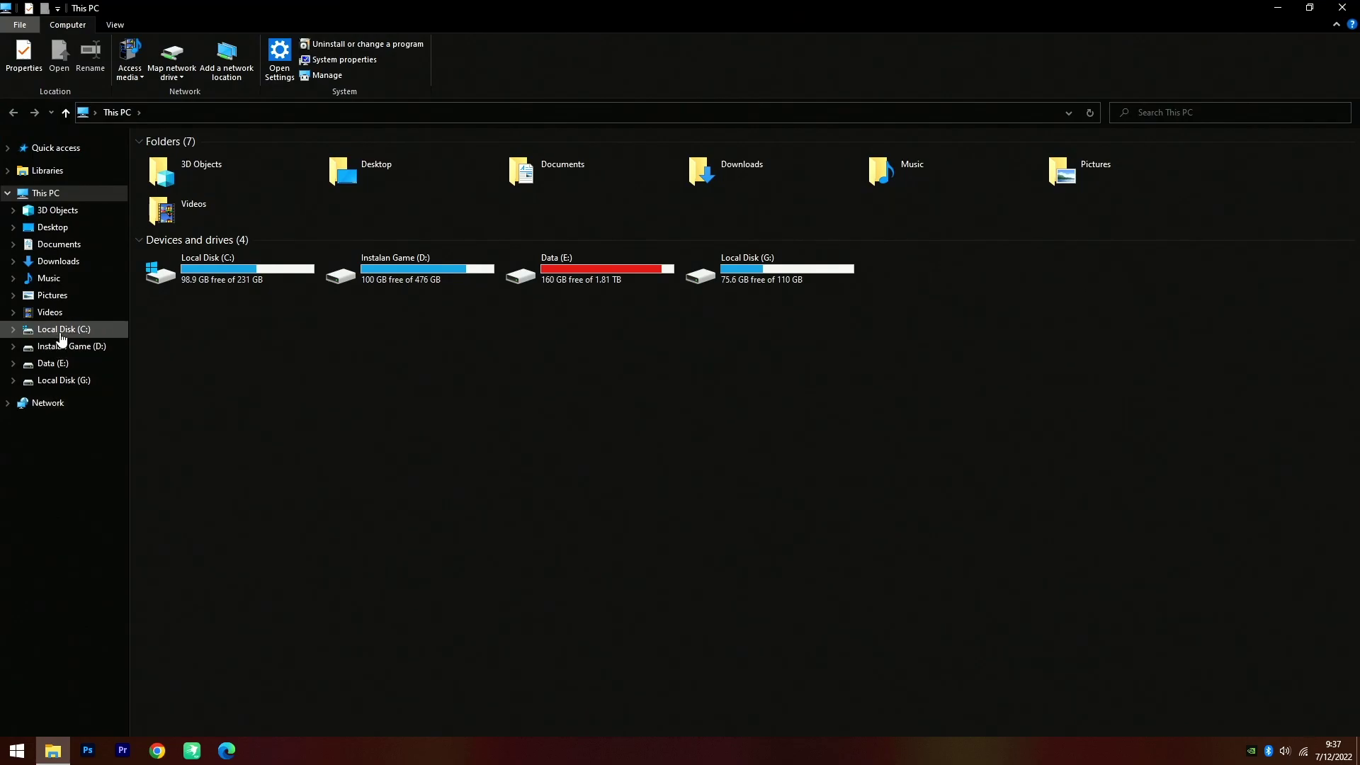
left_click(62, 330)
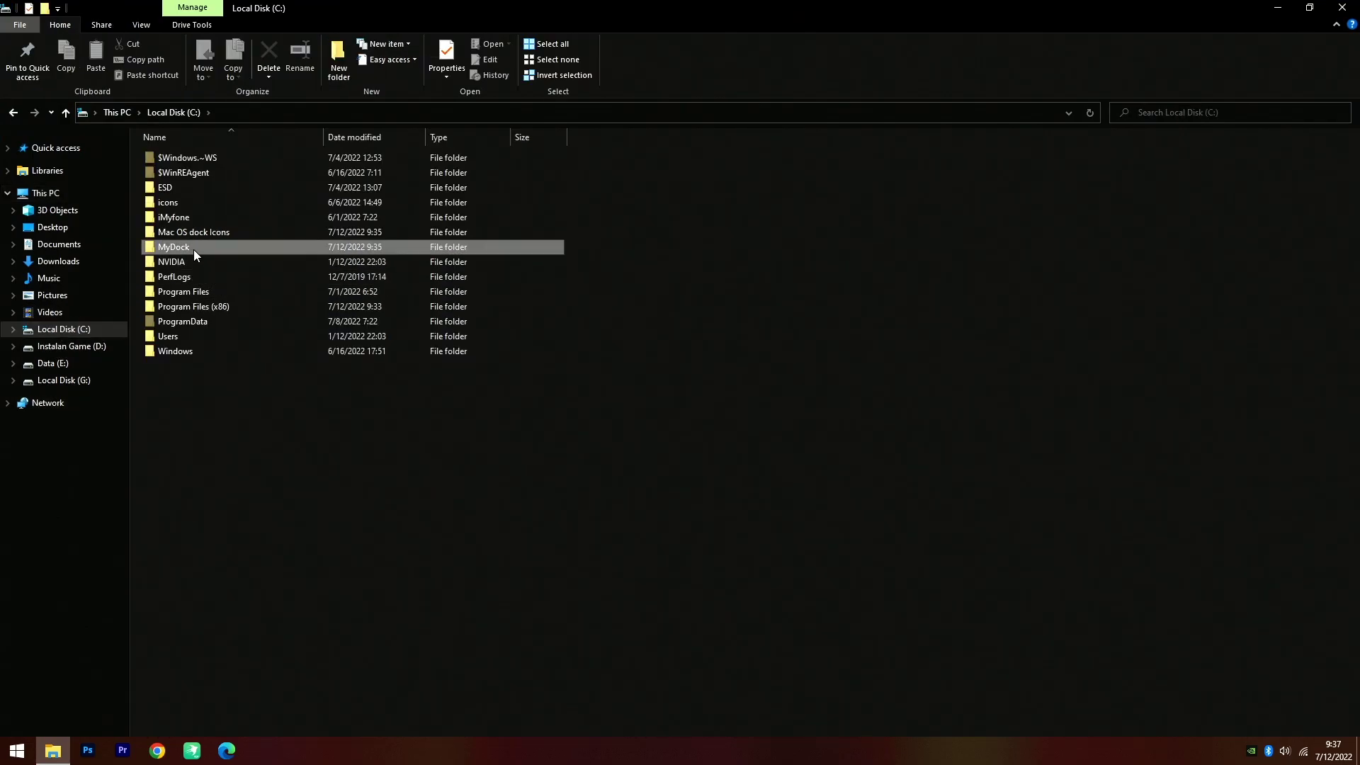
double_click(182, 247)
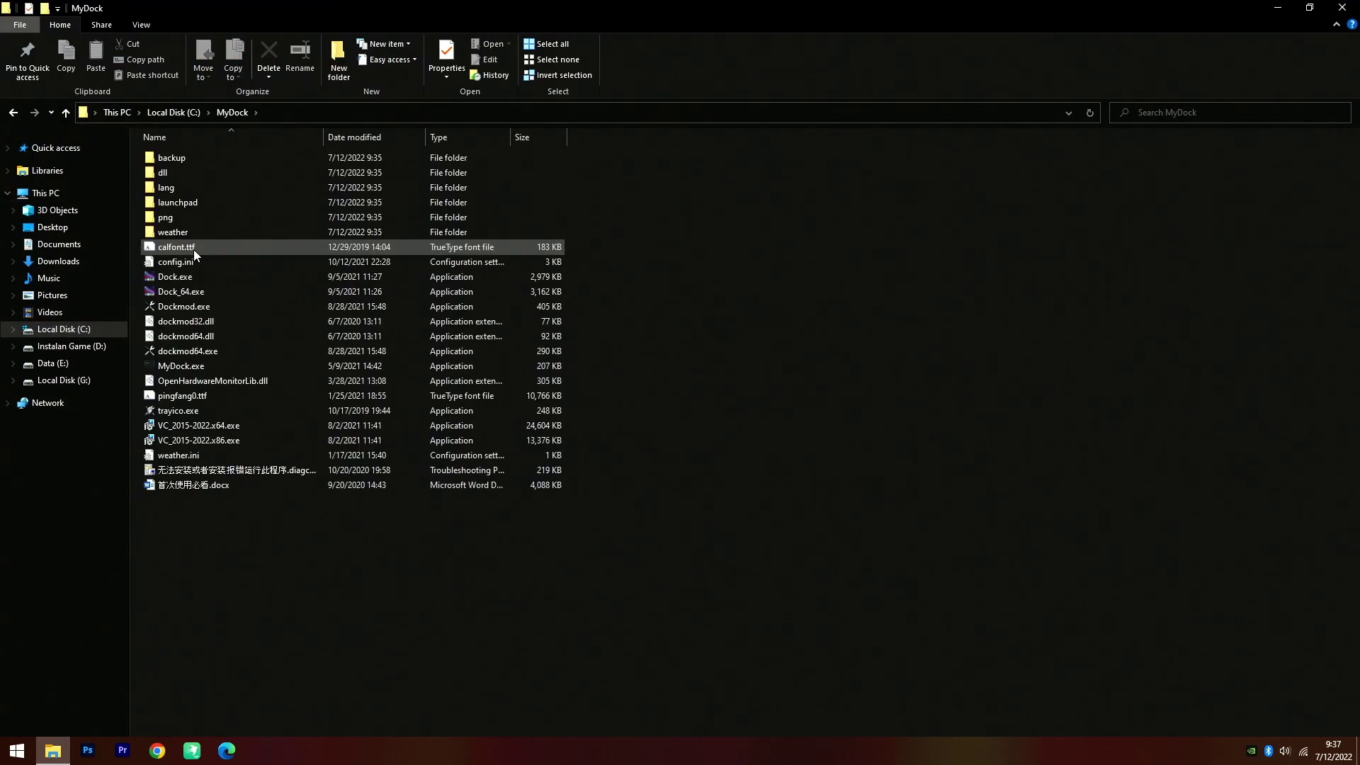
double_click(174, 367)
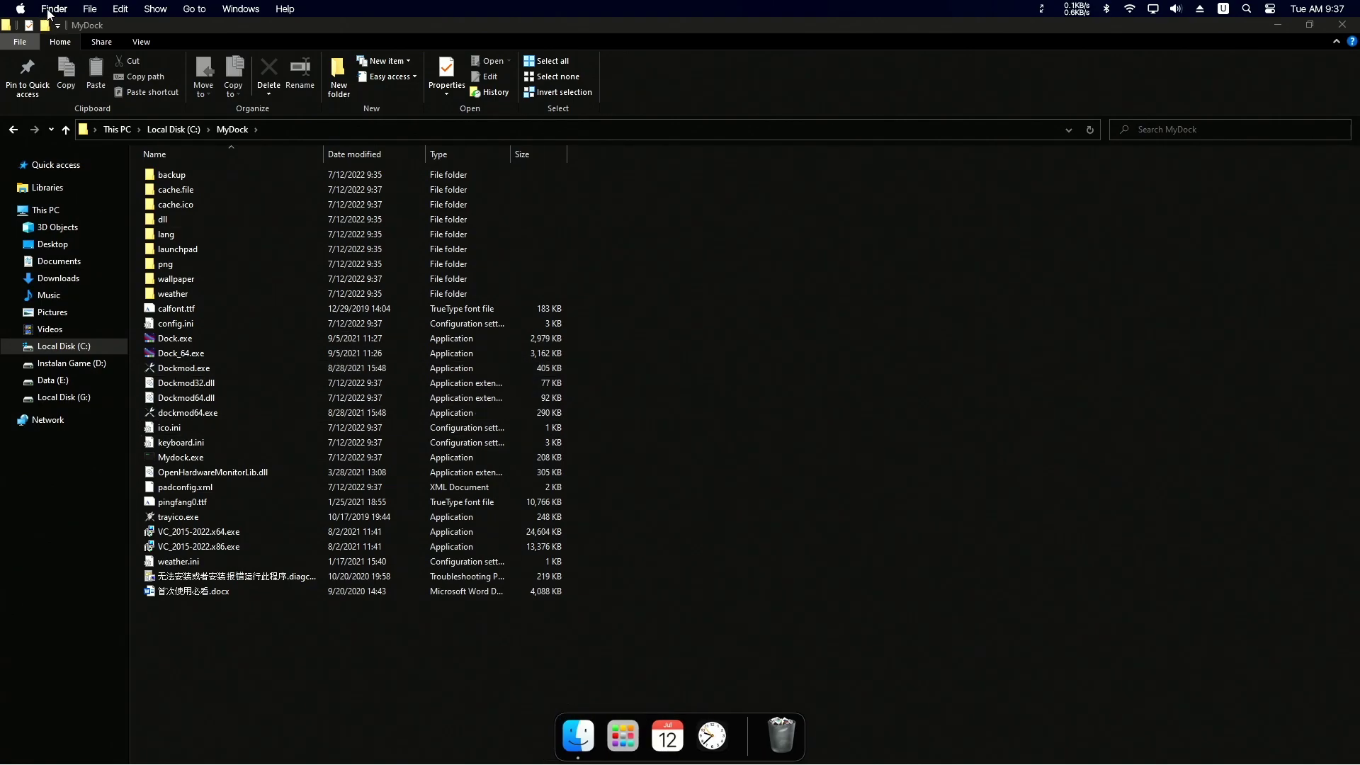
Step: Open Launchpad from the dock, look through its app pages, and close it
left_click(622, 737)
left_click_drag(1023, 303, 495, 358)
left_click_drag(795, 364, 1126, 319)
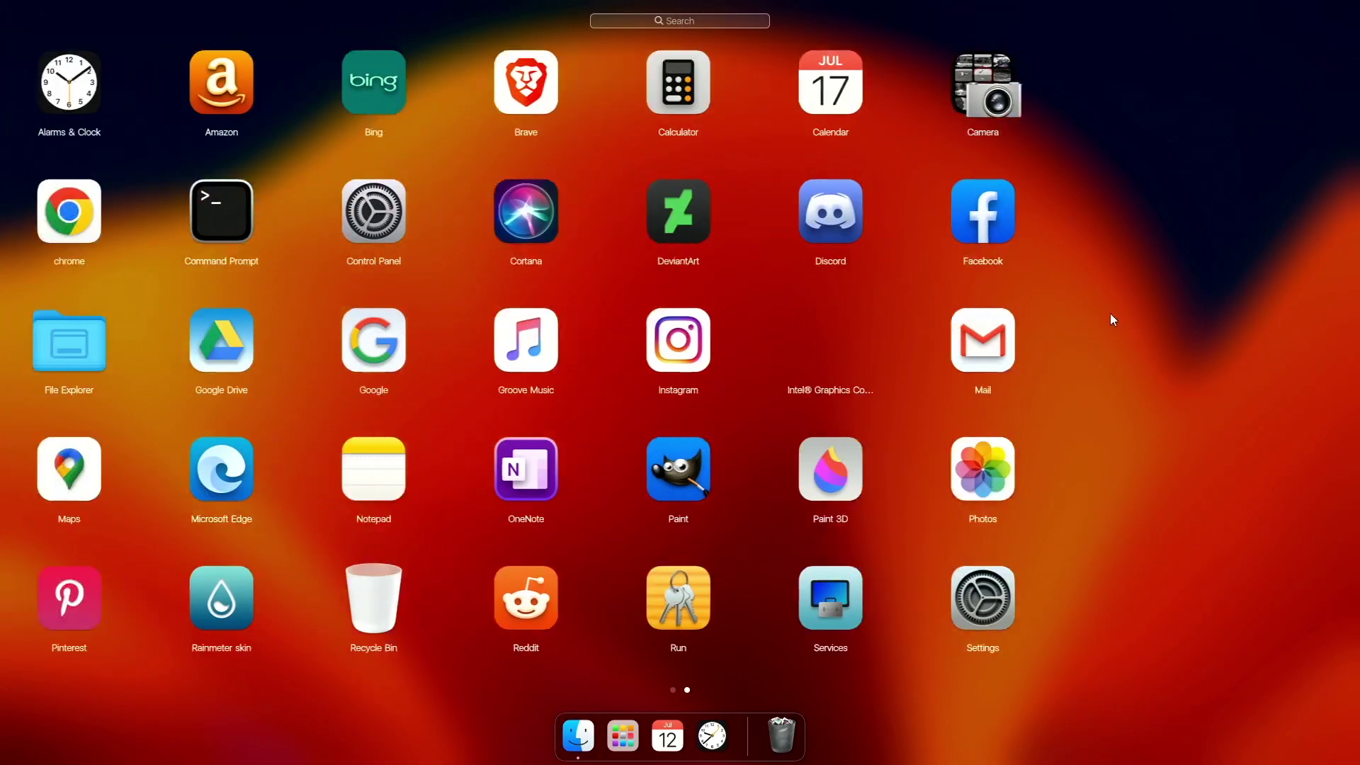
left_click(711, 606)
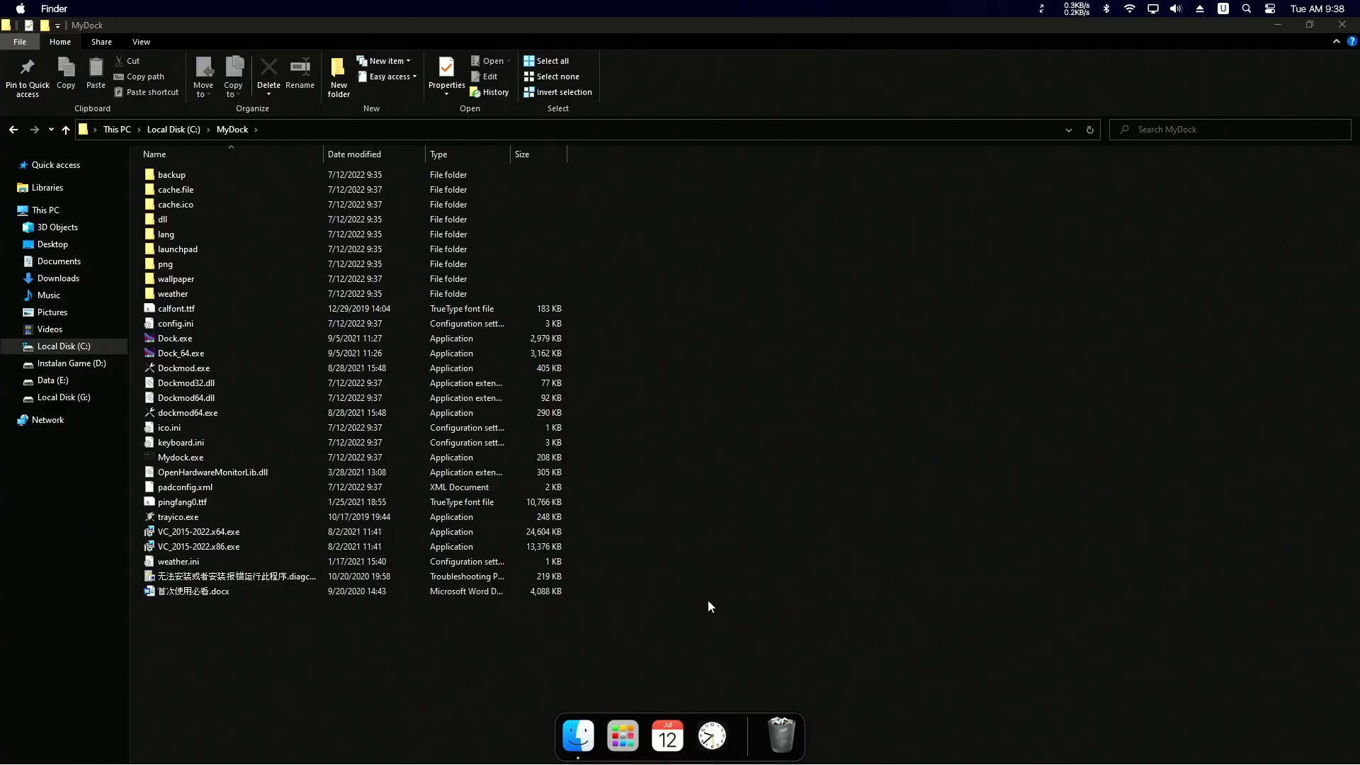
Step: Restore the Levelup ID Mac Dock icon backup in the advanced MyDock preferences and agree to restart the program
right_click(742, 729)
left_click(760, 657)
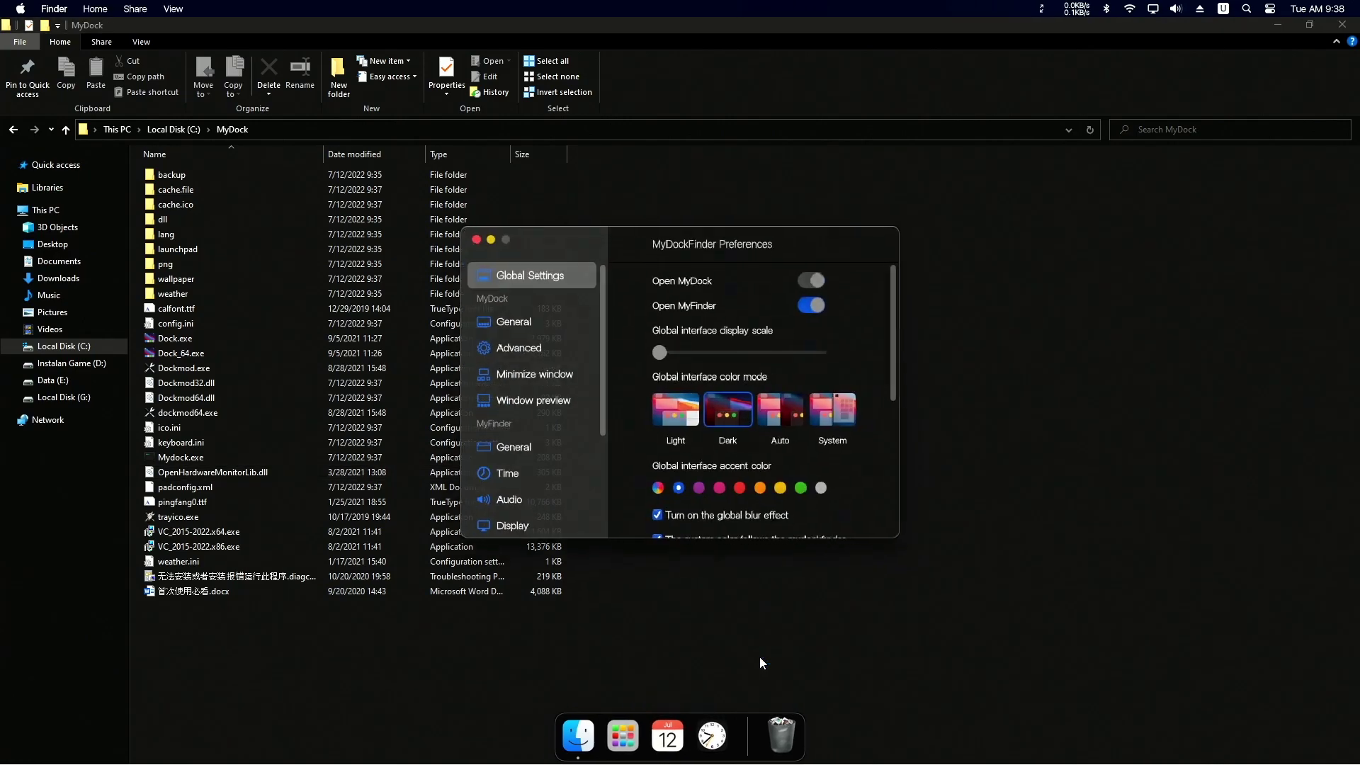
left_click(537, 351)
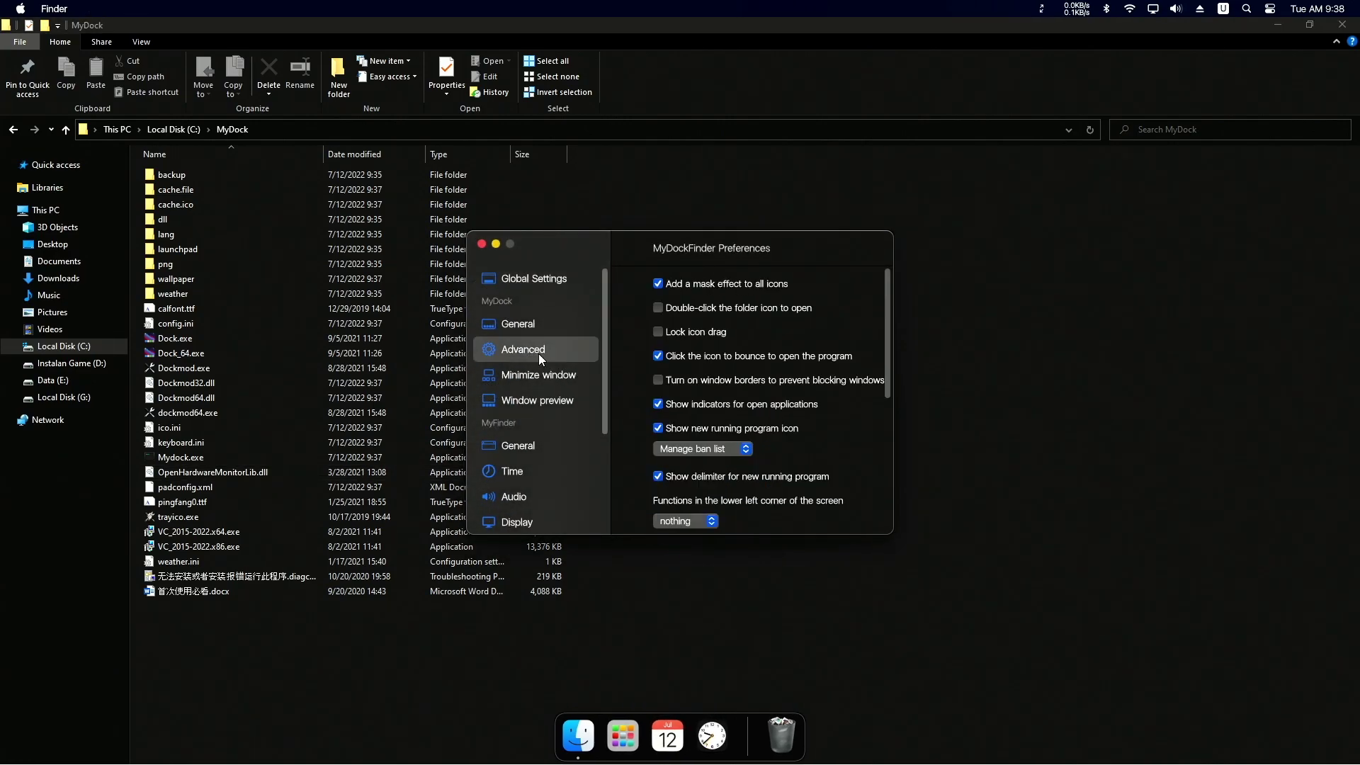
scroll(859, 376, "down", 5)
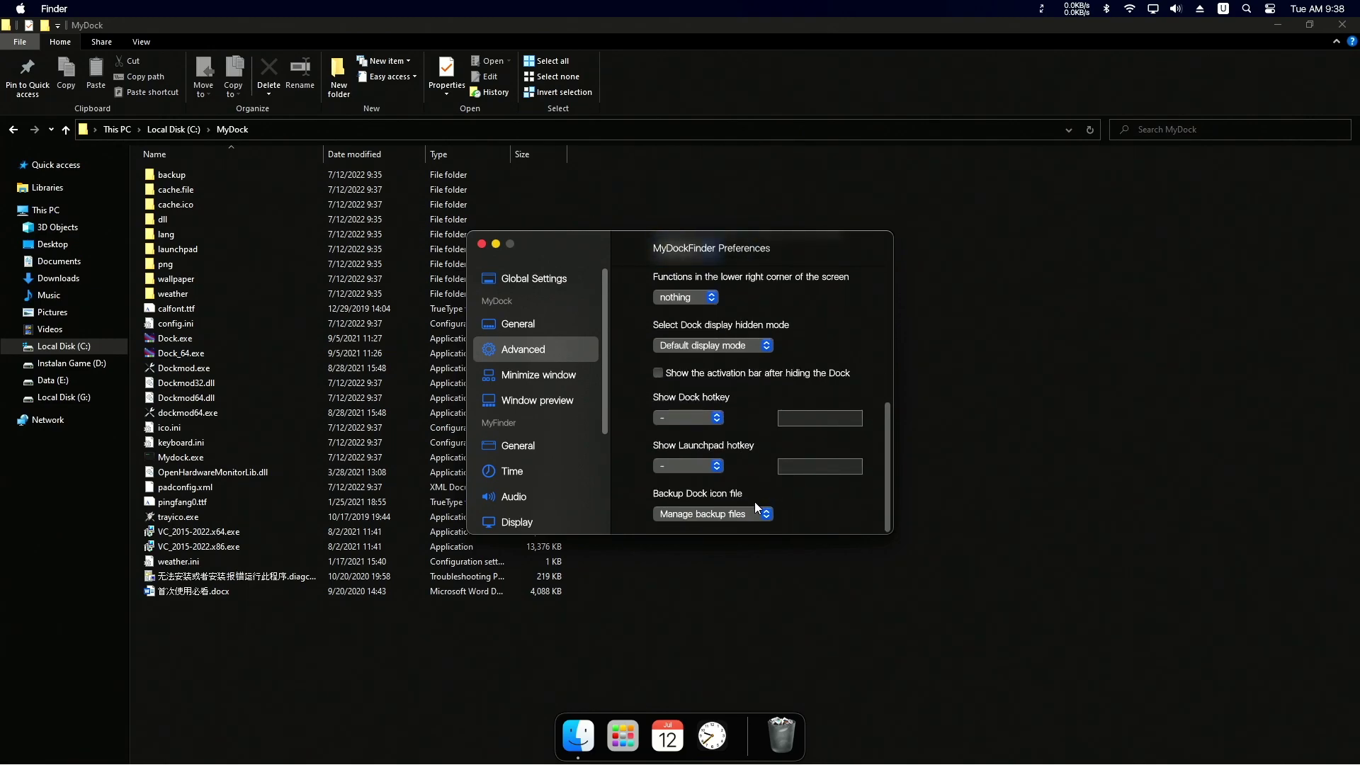
left_click(737, 518)
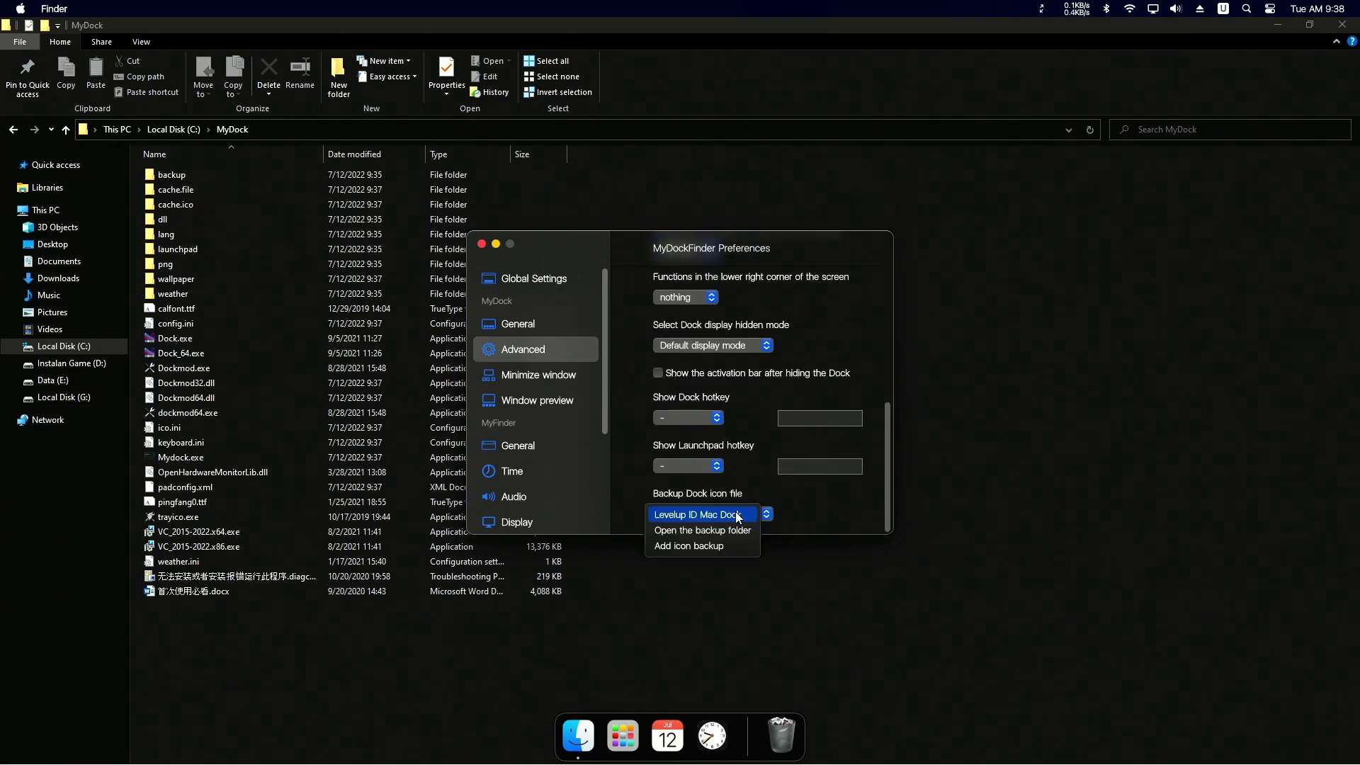
left_click(671, 520)
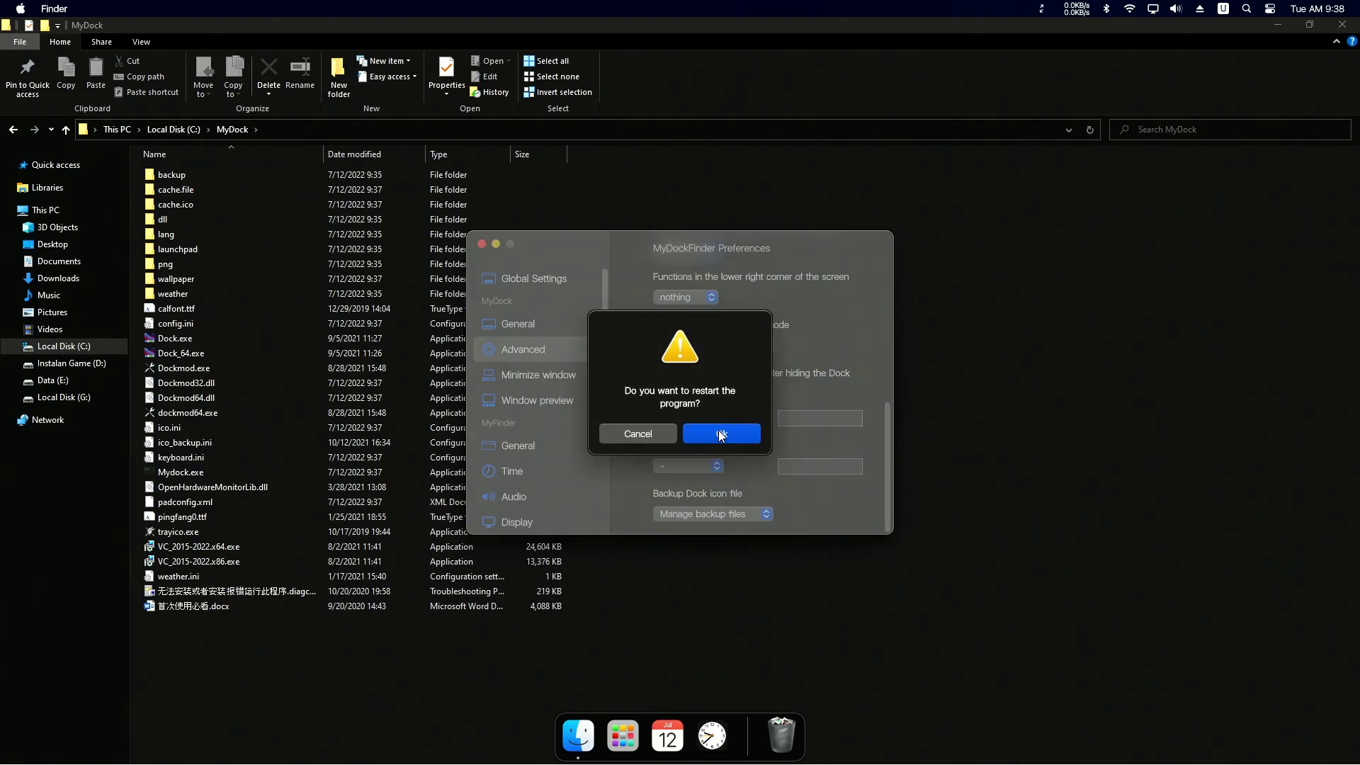
left_click(709, 434)
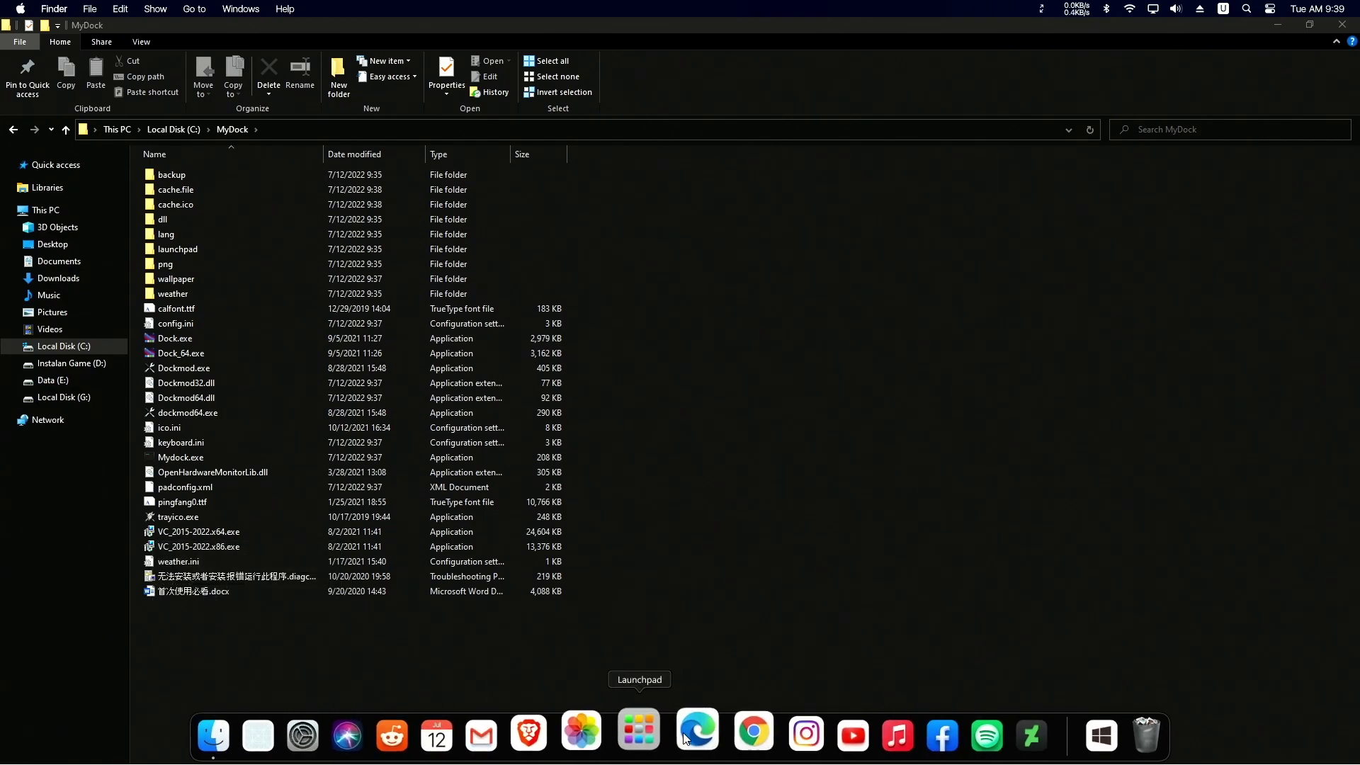
Step: Minimize File Explorer and open the Start menu to check how it looks with the new dock
left_click(1277, 24)
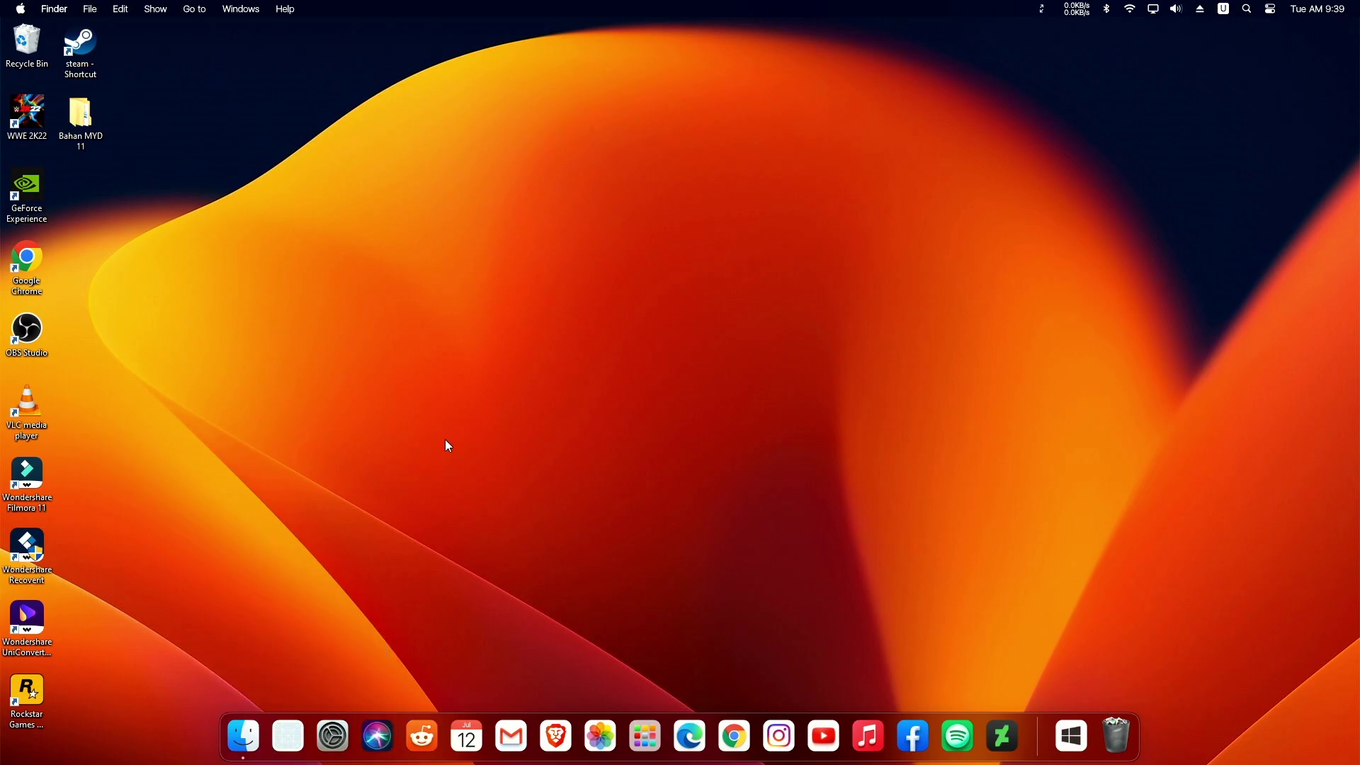
key("super")
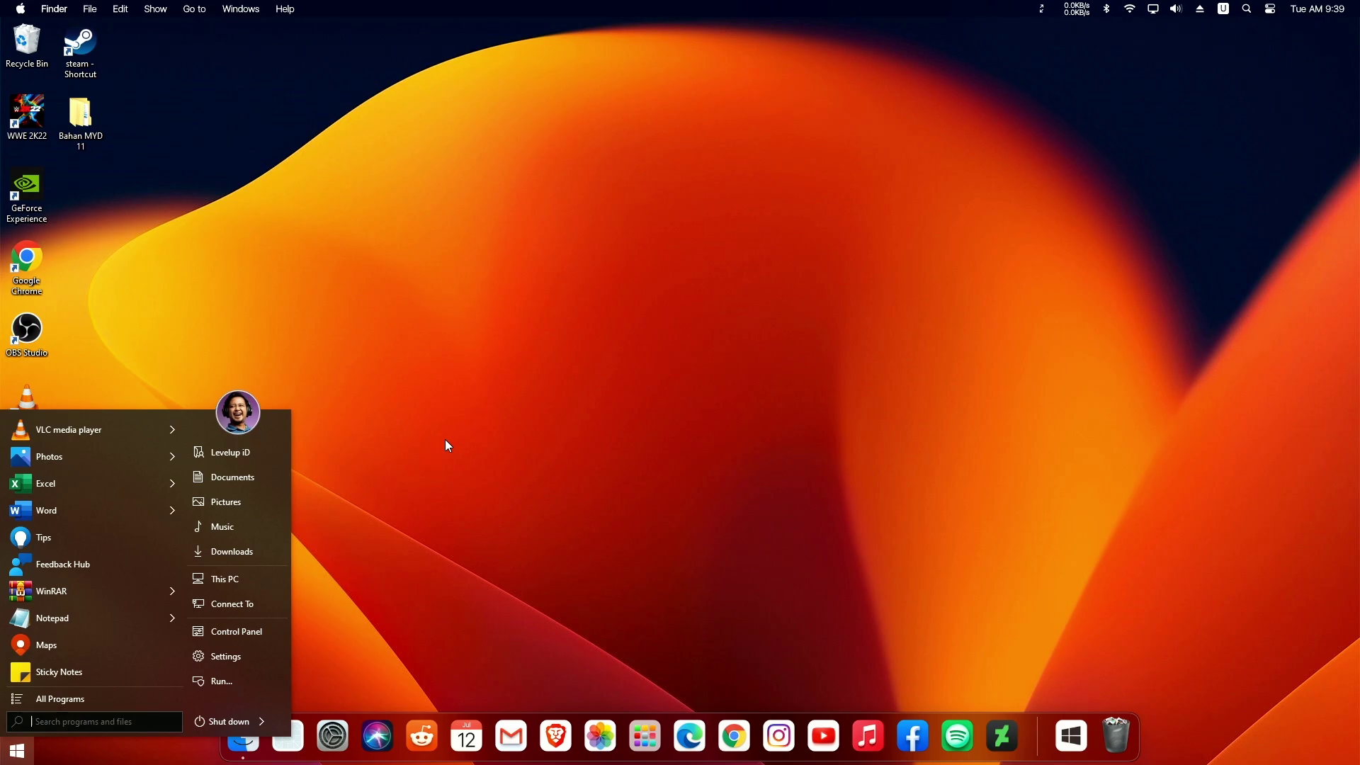
mouse_move(106, 590)
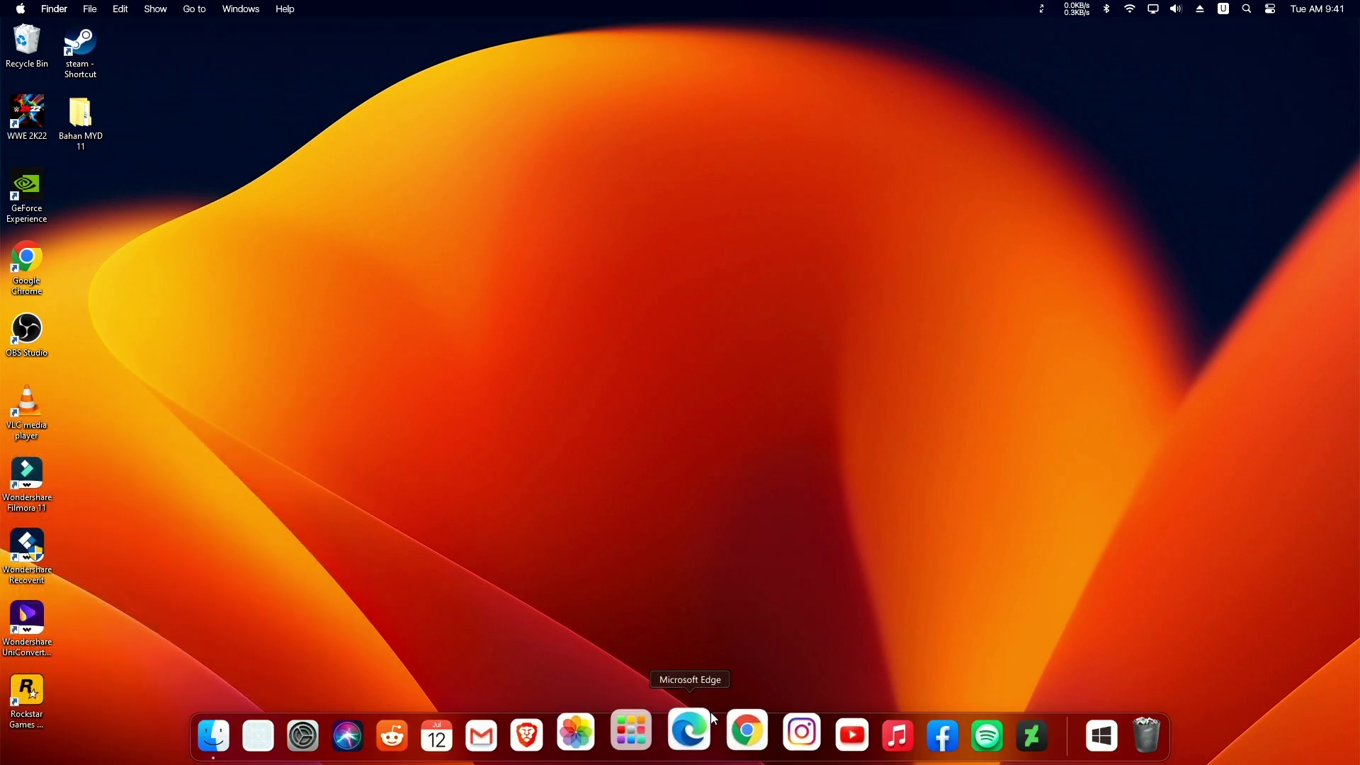
Step: Show the Windows taskbar from the dock's options and move it to the top edge of the screen
right_click(1036, 728)
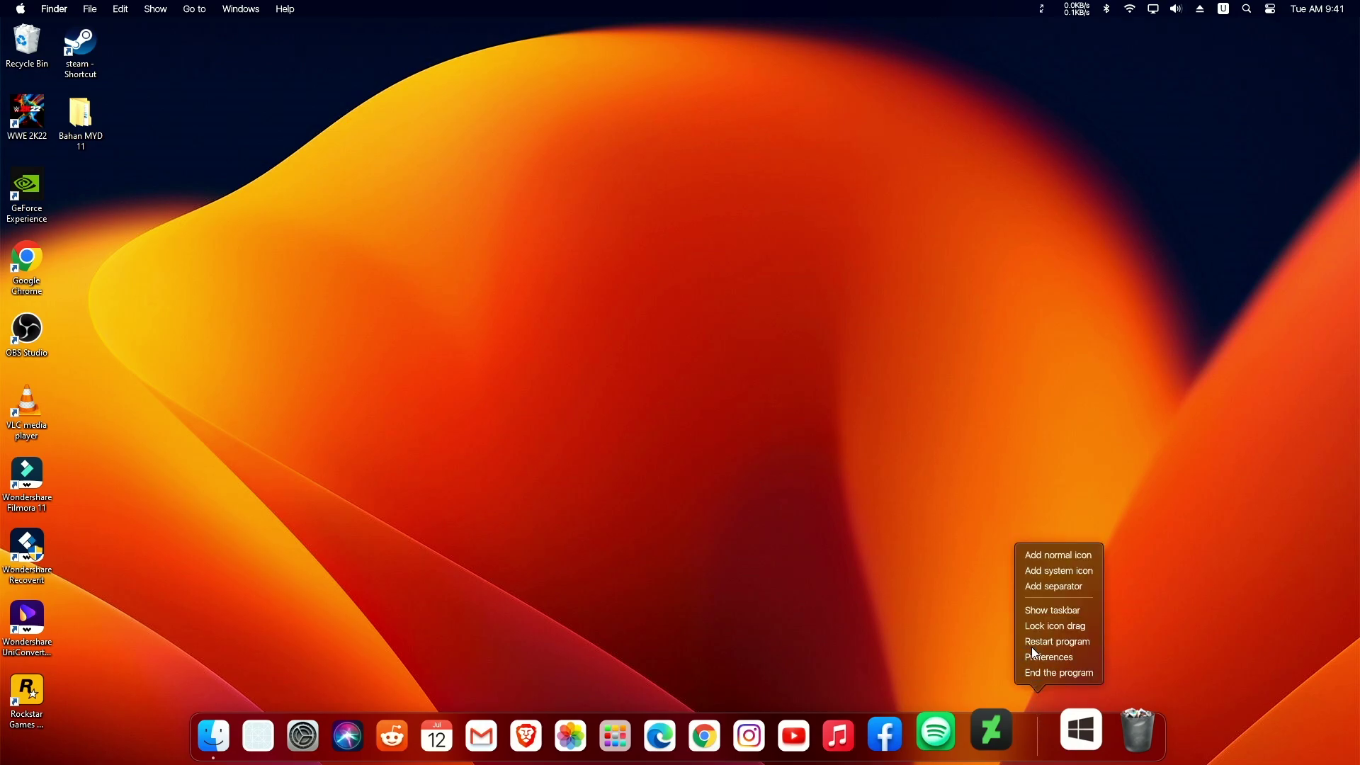
left_click(1043, 614)
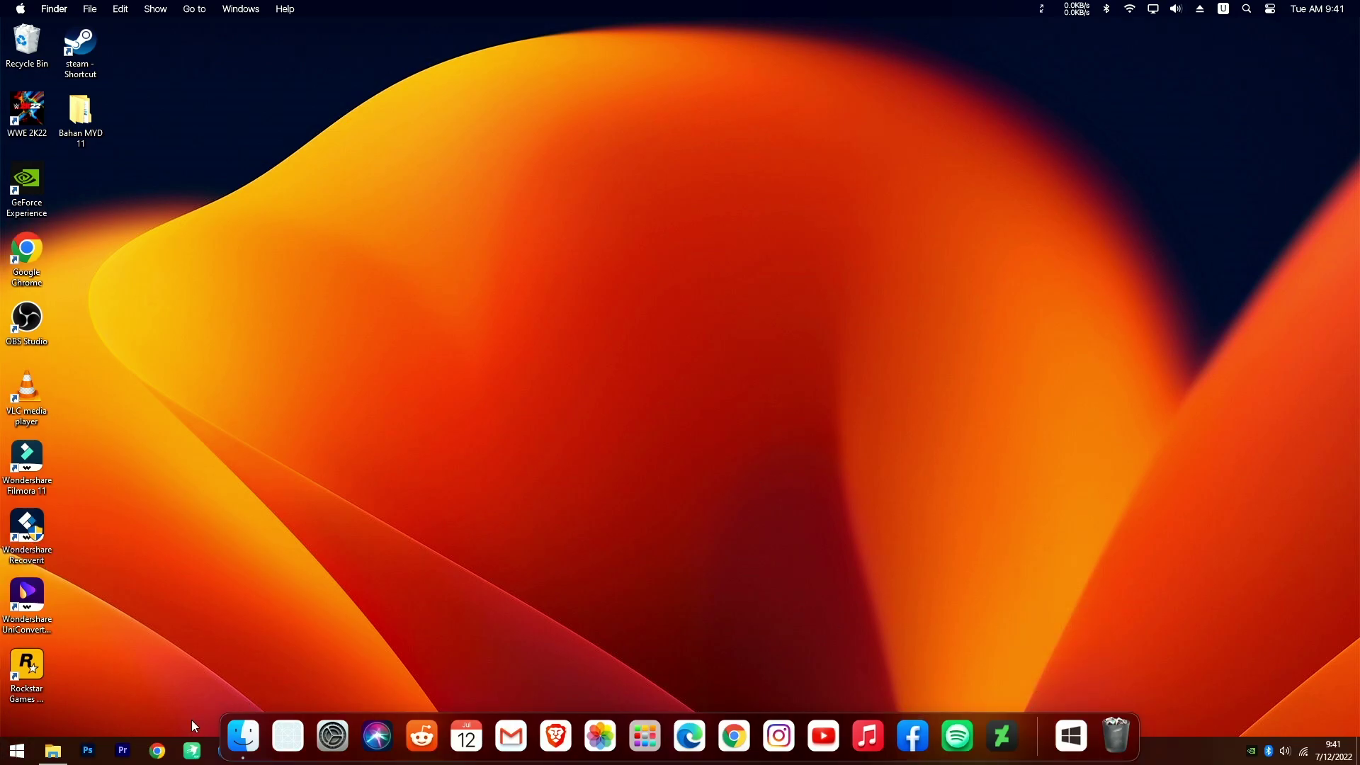
right_click(1191, 755)
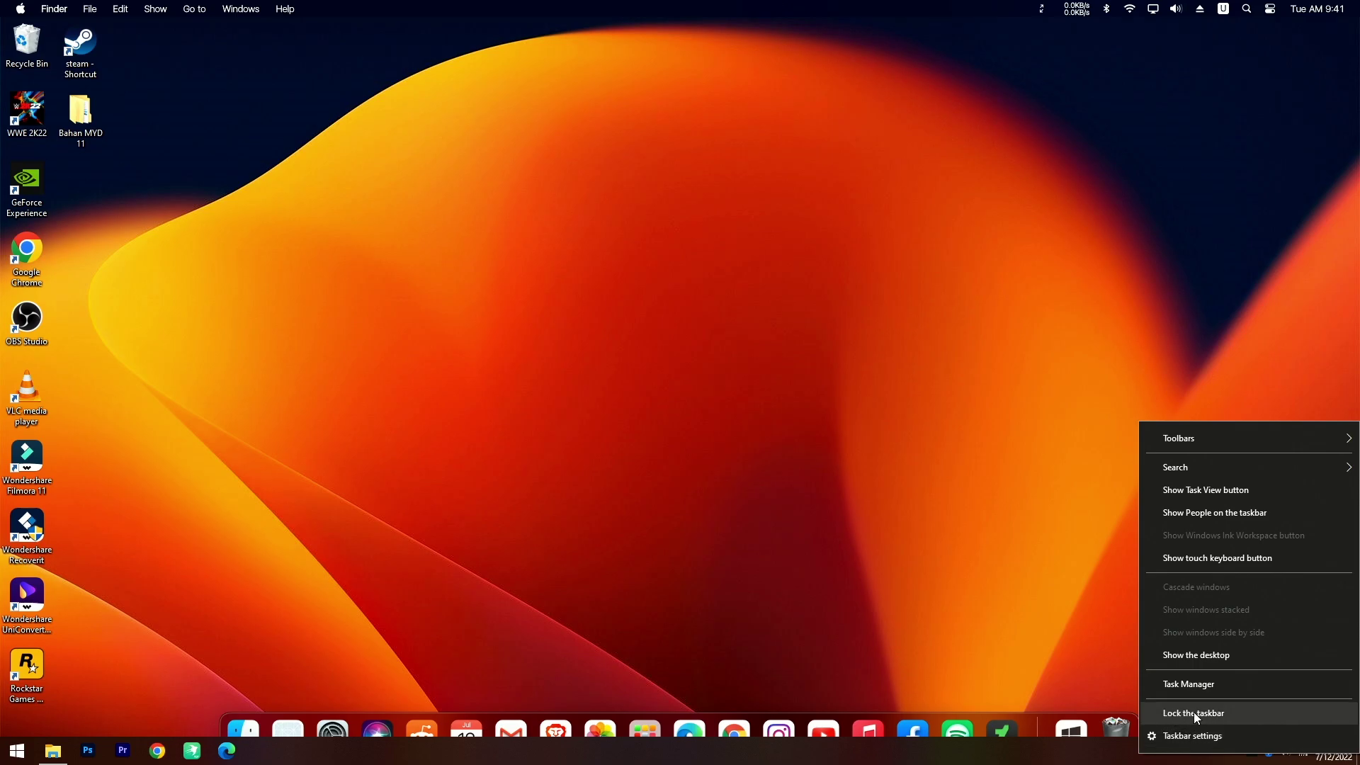
left_click(1179, 758)
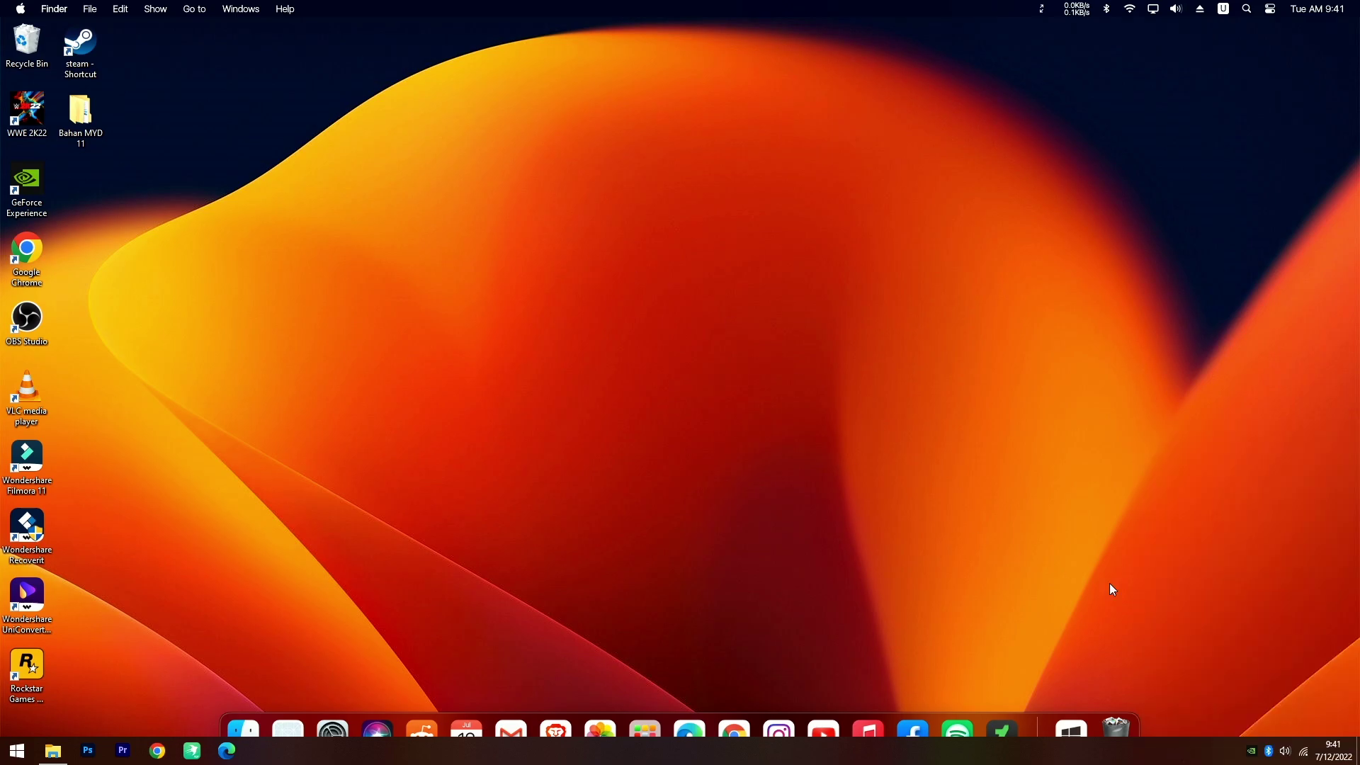
left_click_drag(1181, 751, 428, 11)
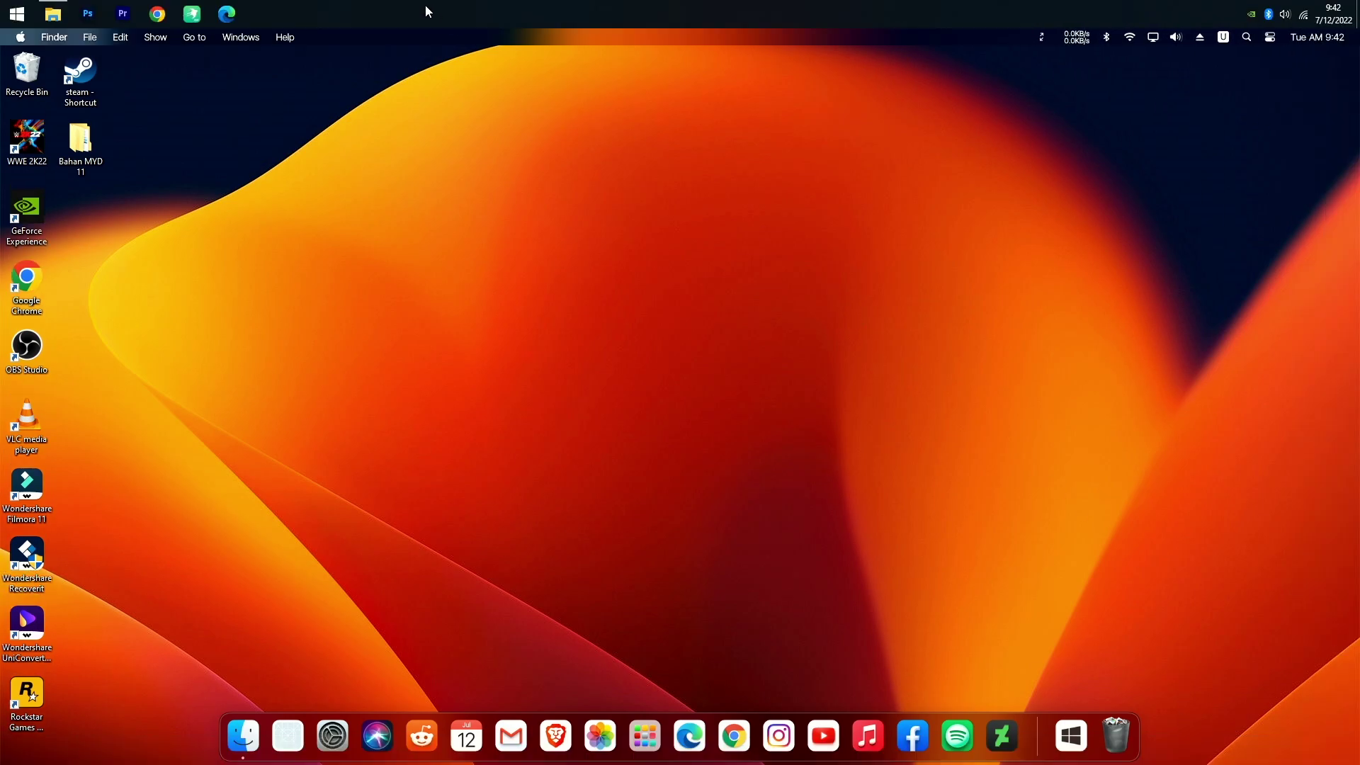
Step: Hide the Windows taskbar through the dock's options and check how the Start menu and the Apple menu open
right_click(1041, 742)
left_click(1038, 610)
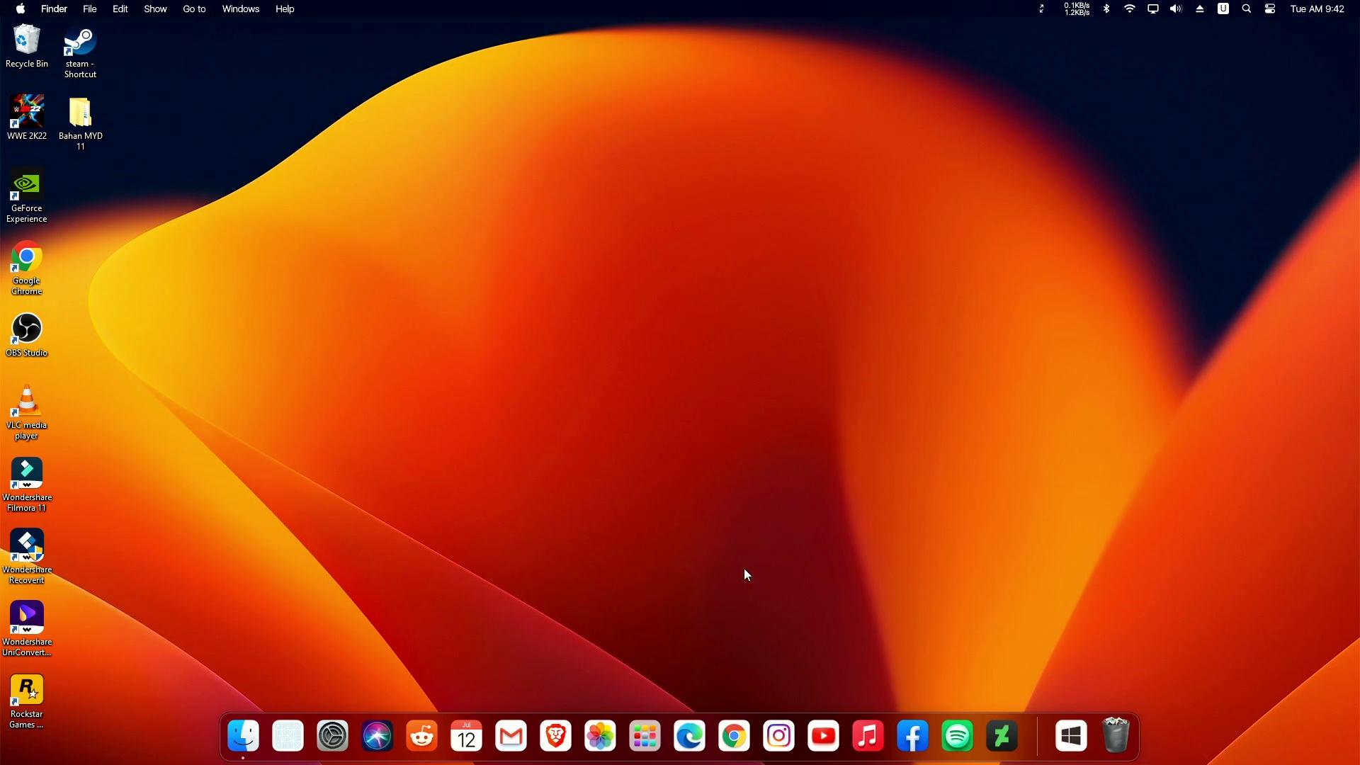
key("super")
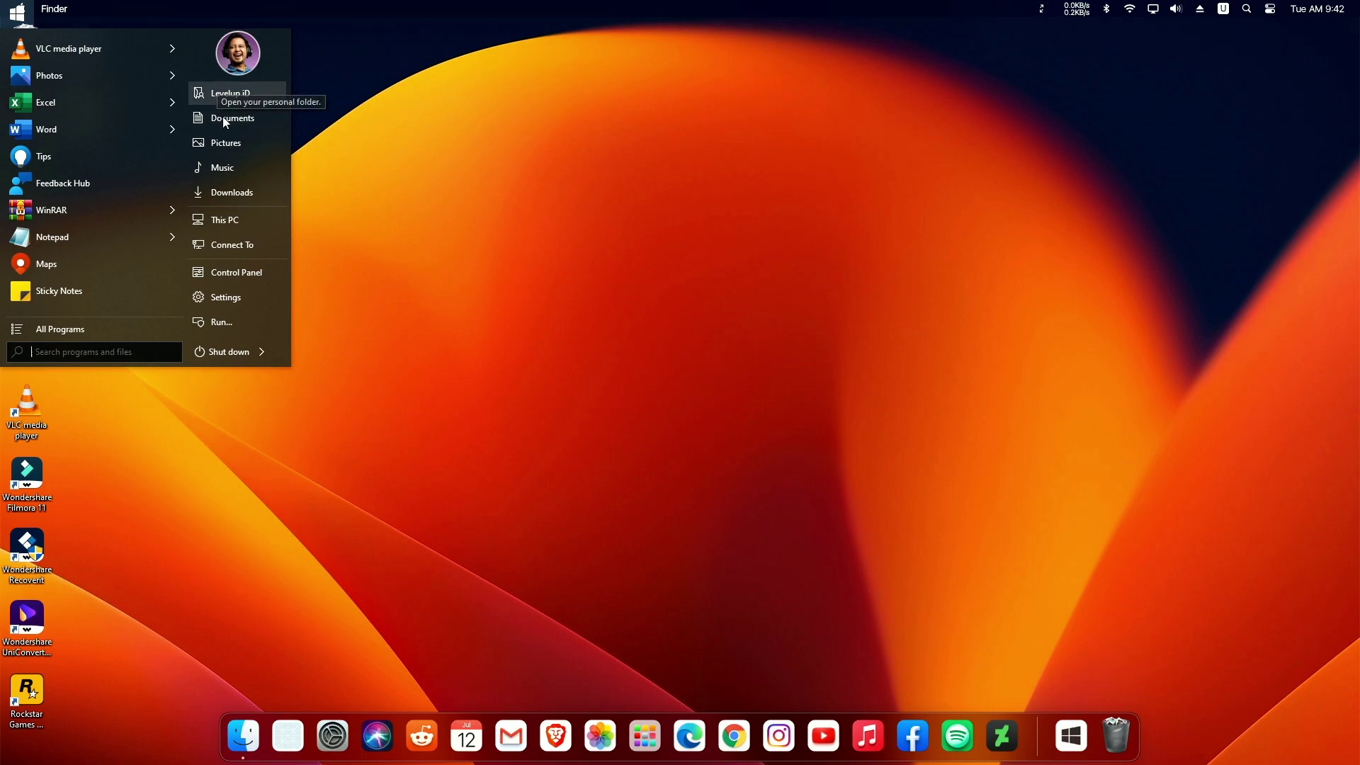
left_click(440, 285)
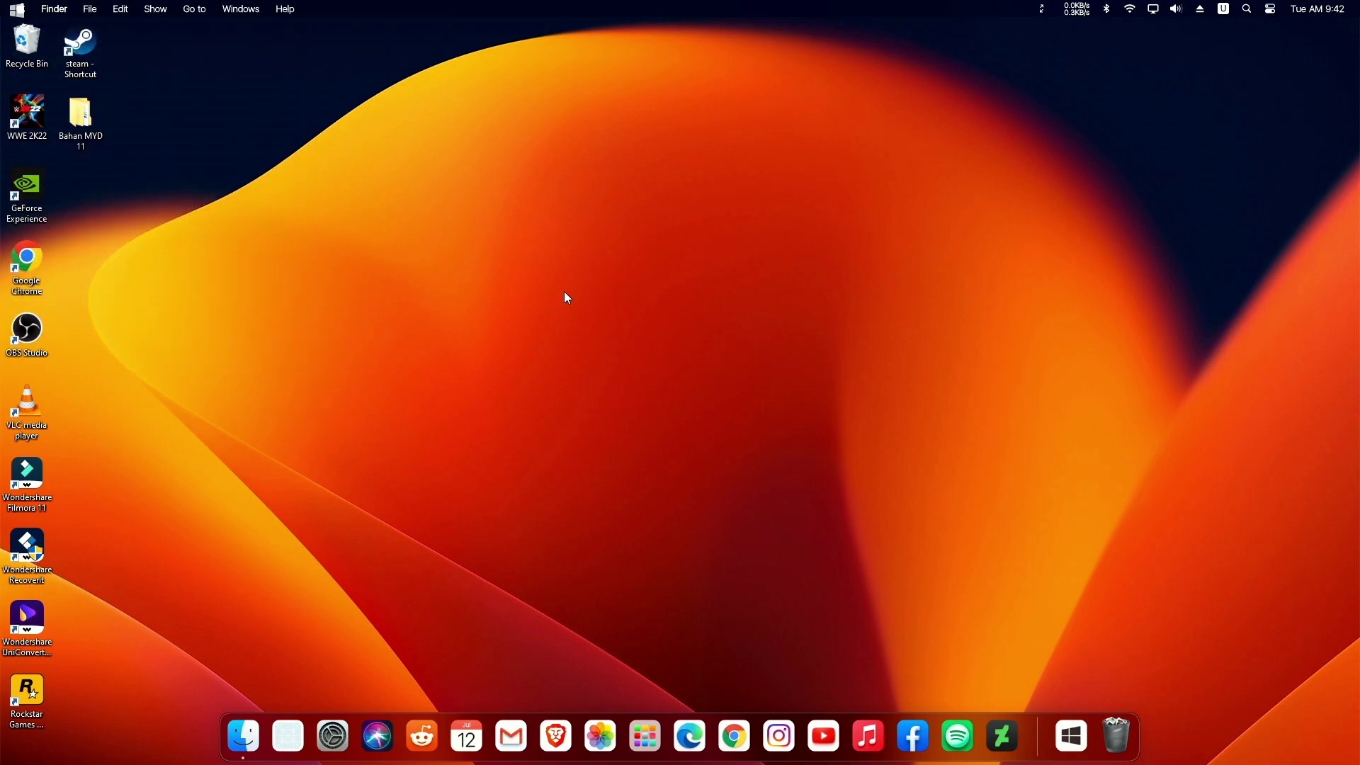
left_click(31, 12)
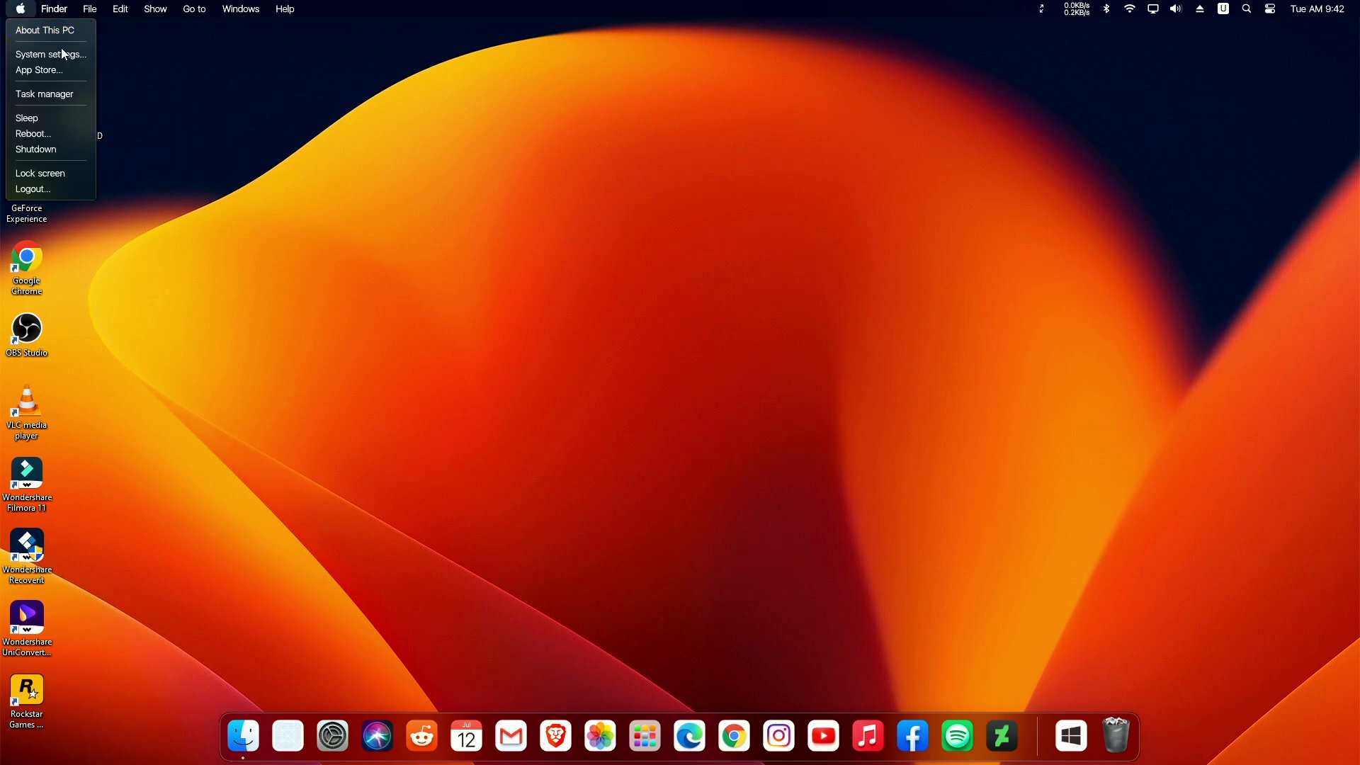
left_click(283, 312)
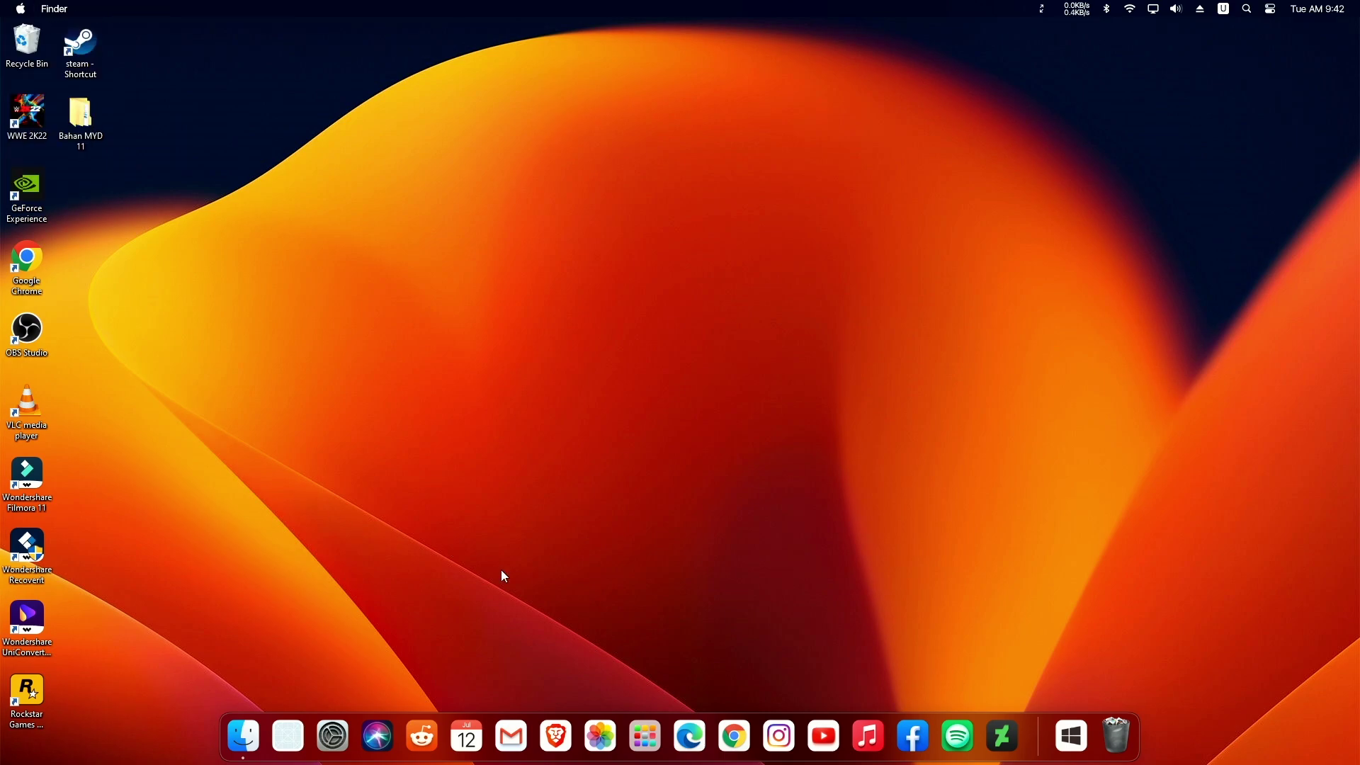
Step: Look through the MyDock settings pages in MyDockFinder Preferences, including General, Advanced, Minimize window and Window preview, and close the preferences
right_click(1036, 728)
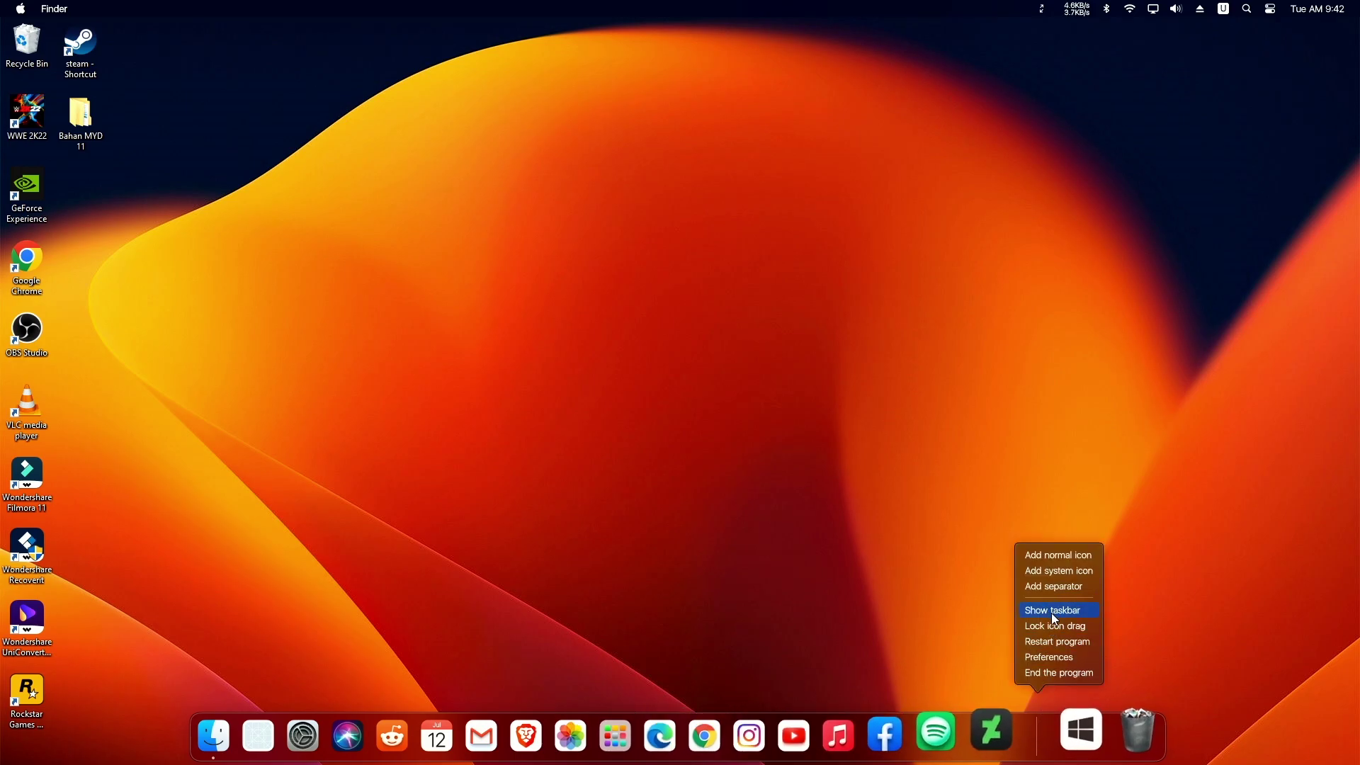
left_click(1051, 657)
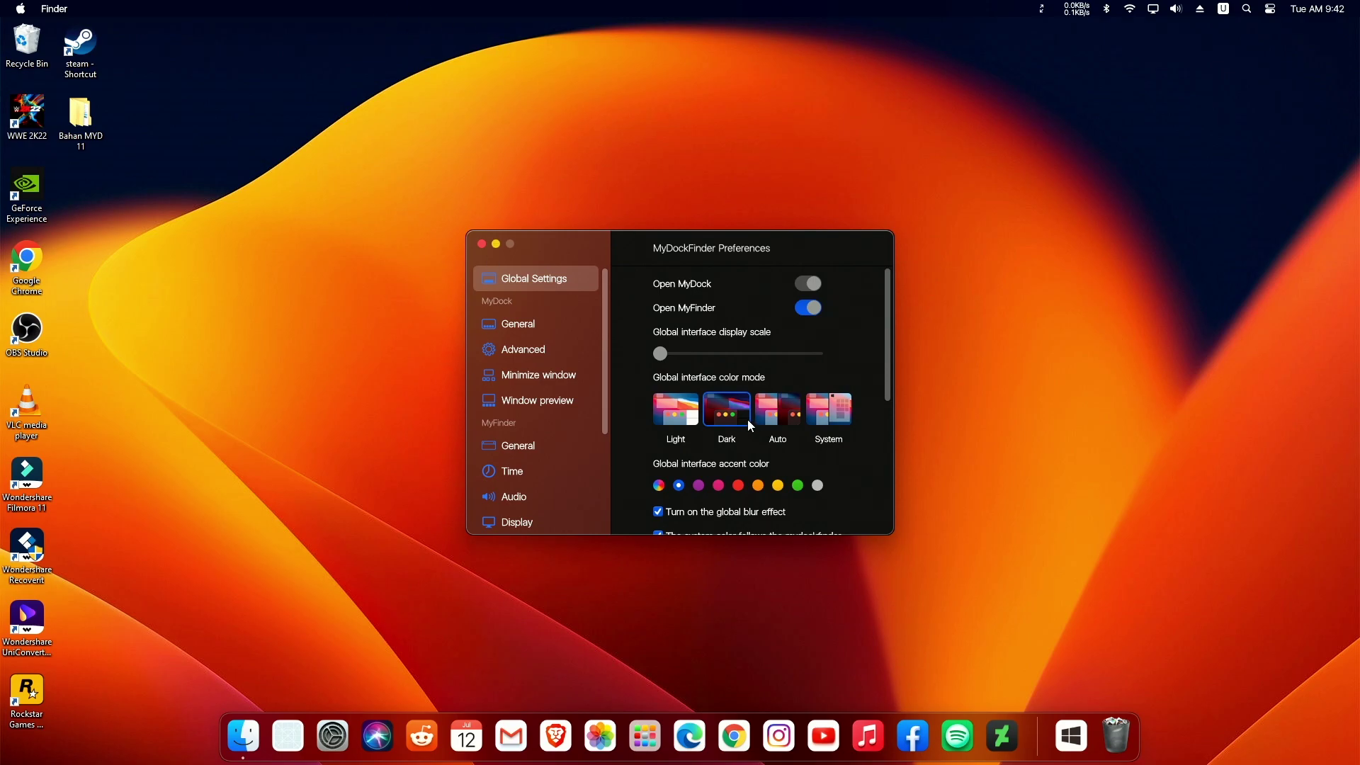
left_click(531, 328)
left_click(530, 350)
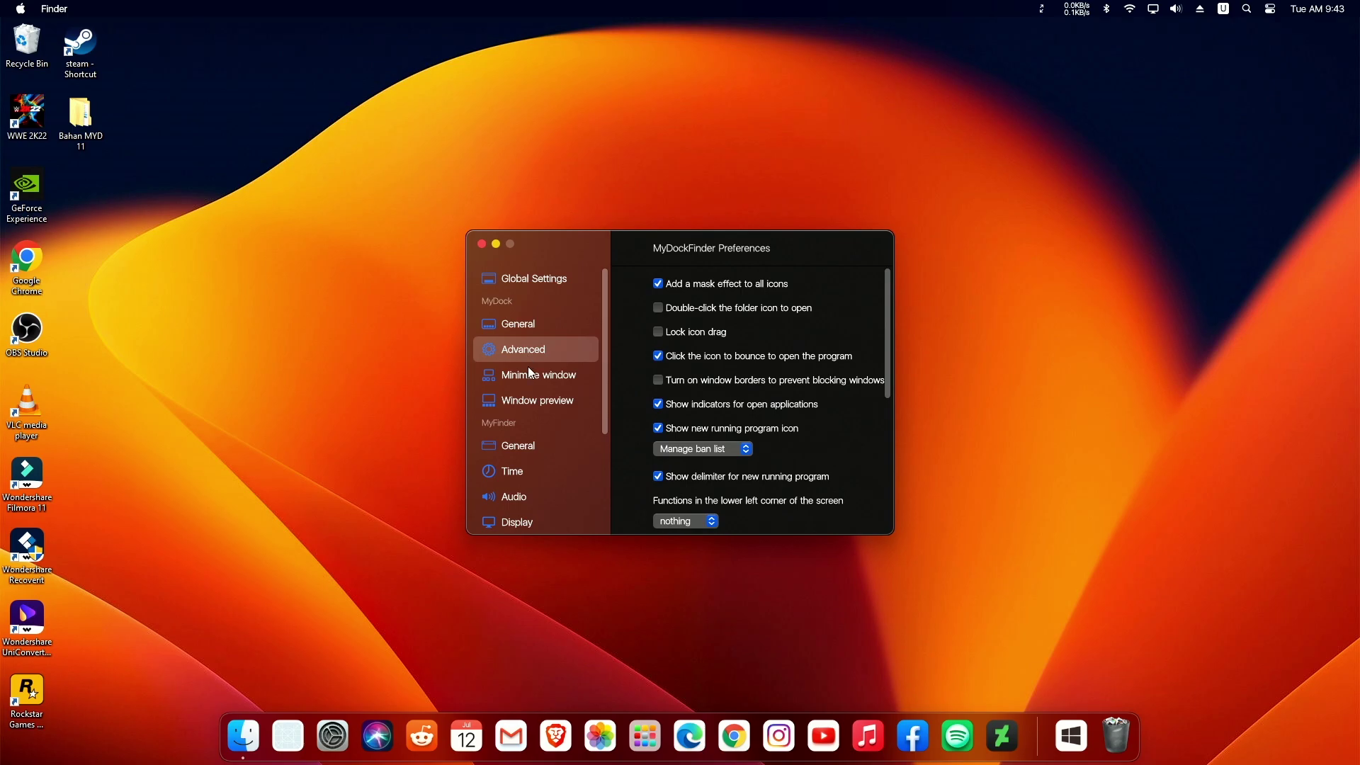
left_click(529, 371)
left_click(530, 398)
left_click(530, 354)
left_click(530, 374)
left_click(514, 342)
left_click(513, 325)
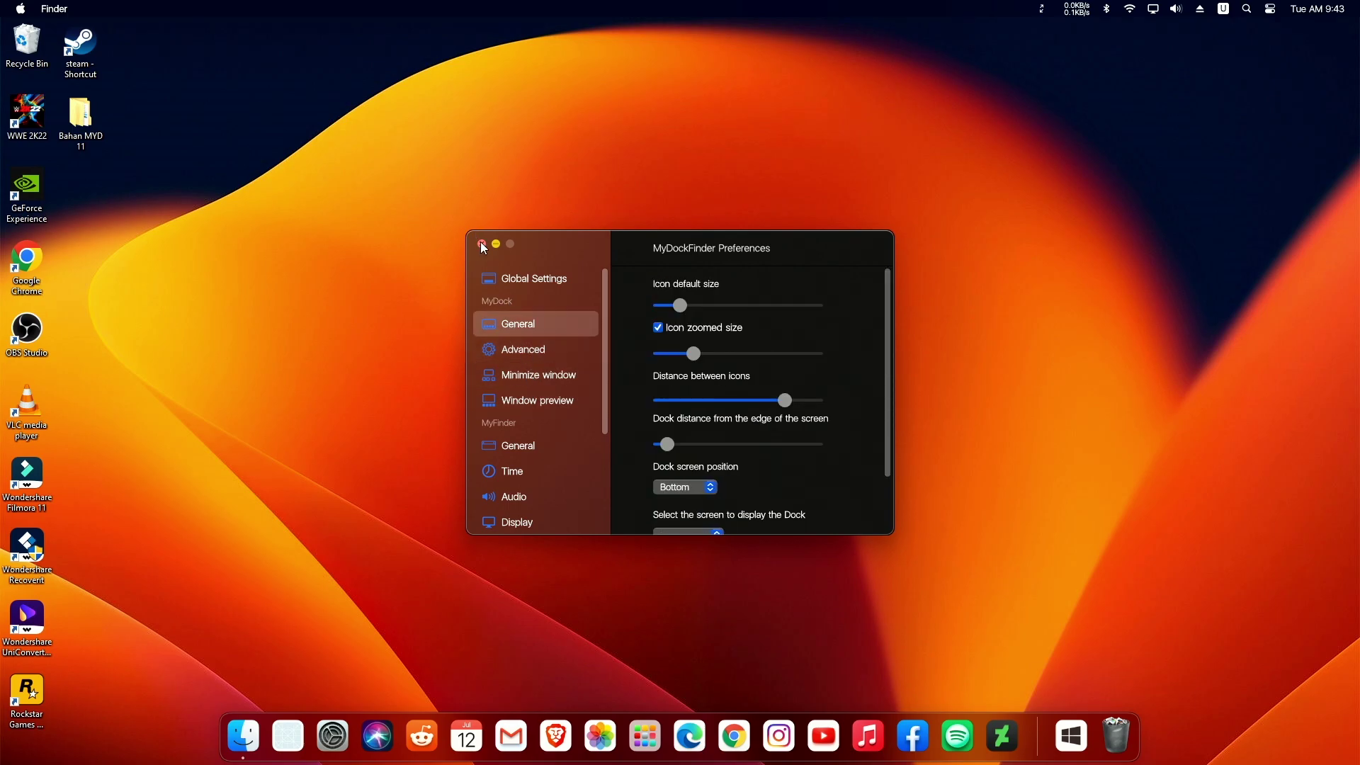
left_click(482, 244)
Step: Run OldNewExplorerCfg.exe from the 01. OldNewExplorer folder inside Bahan MYD 11 > 02. File Explorer
double_click(91, 125)
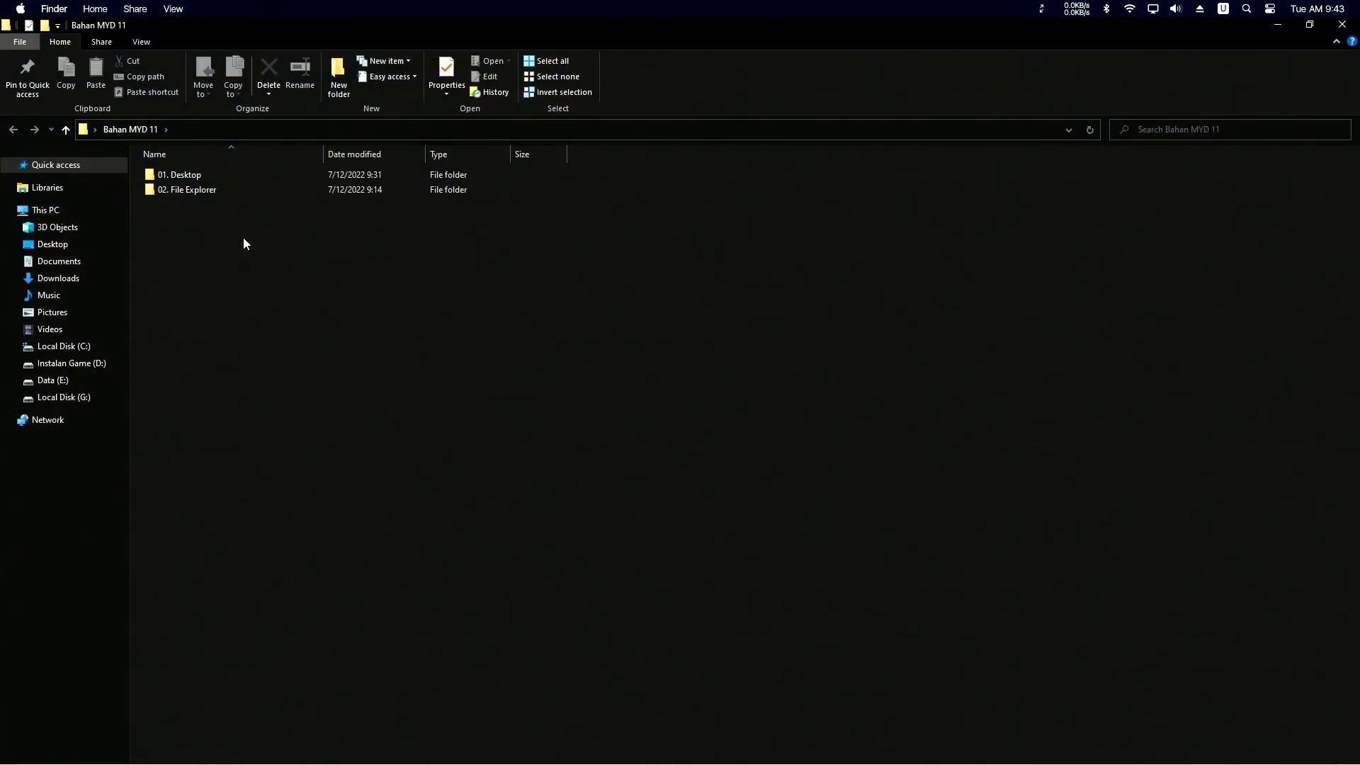
double_click(209, 190)
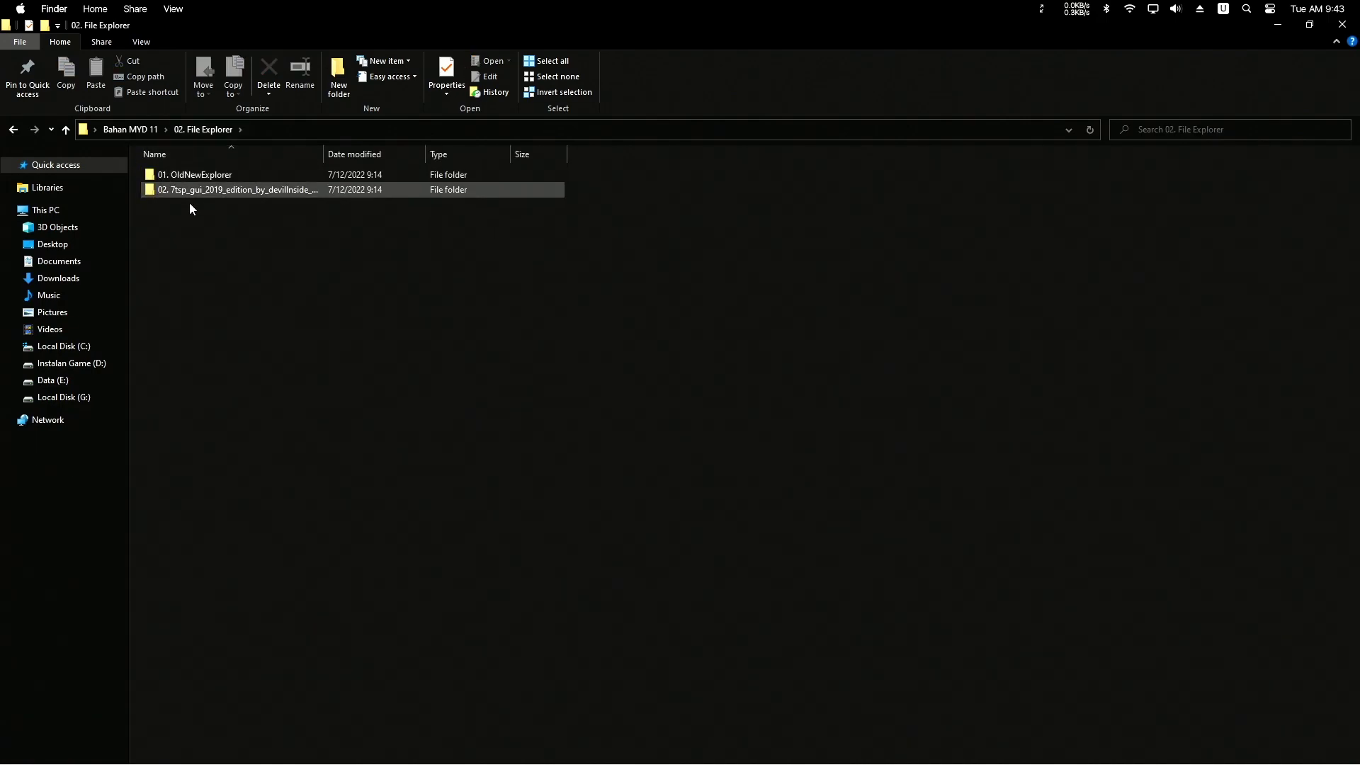
double_click(188, 174)
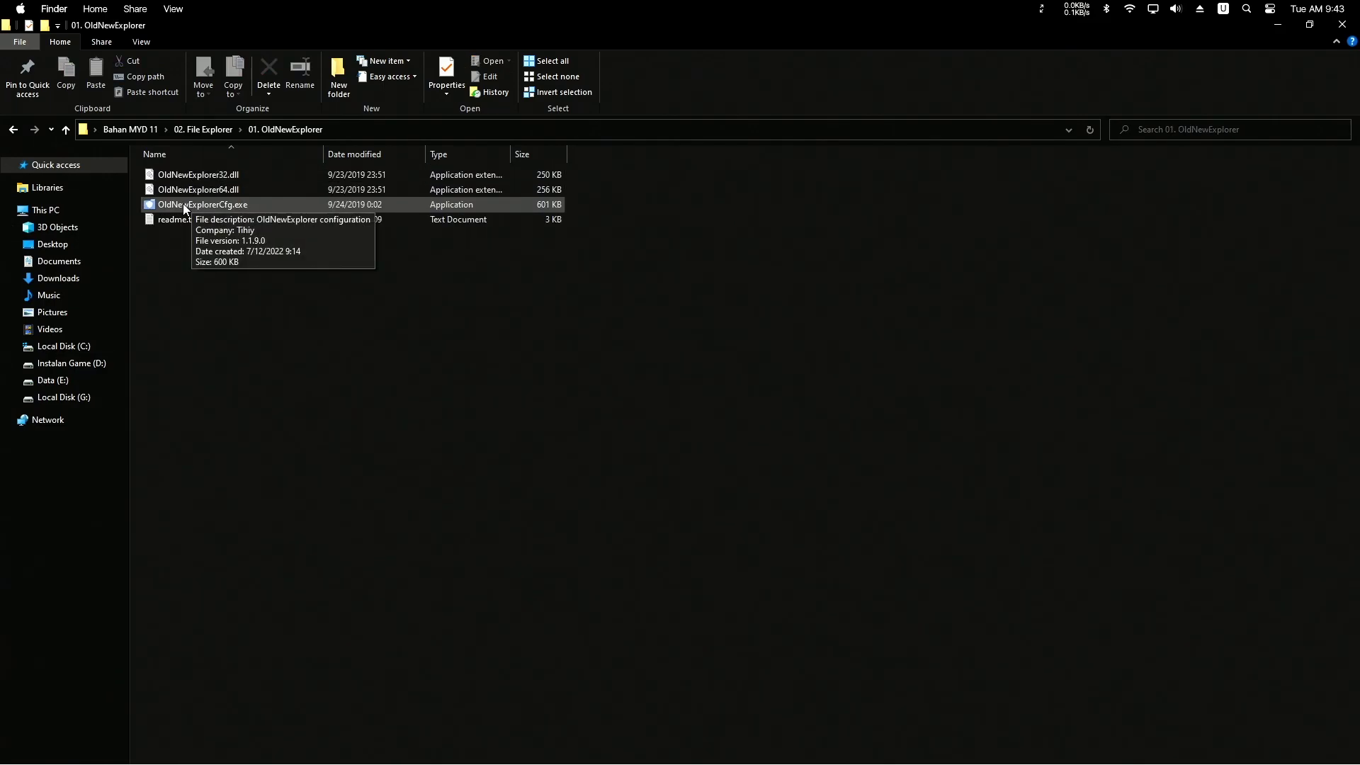
double_click(186, 207)
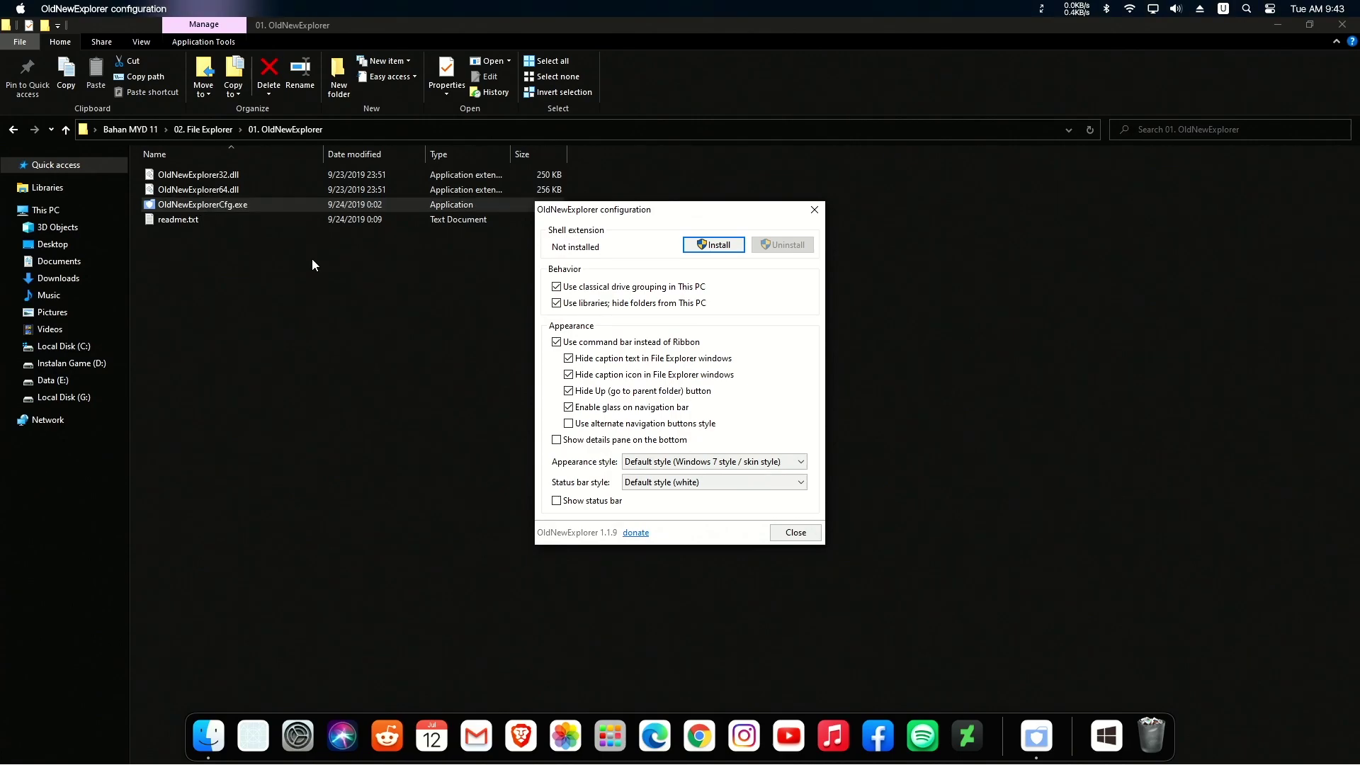
Step: Disable the command bar option and all its sub-options, and install the OldNewExplorer shell extension with File Explorer closed
left_click(557, 343)
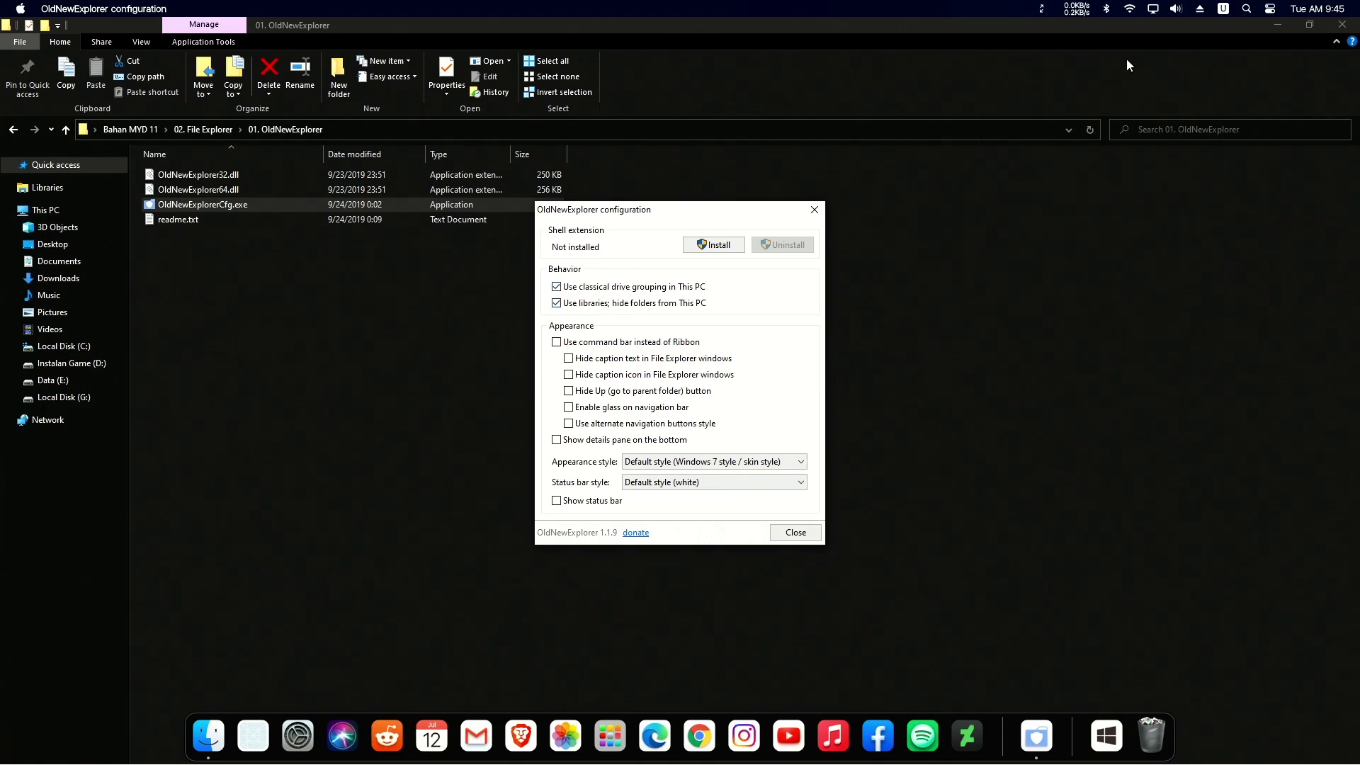
left_click(1343, 24)
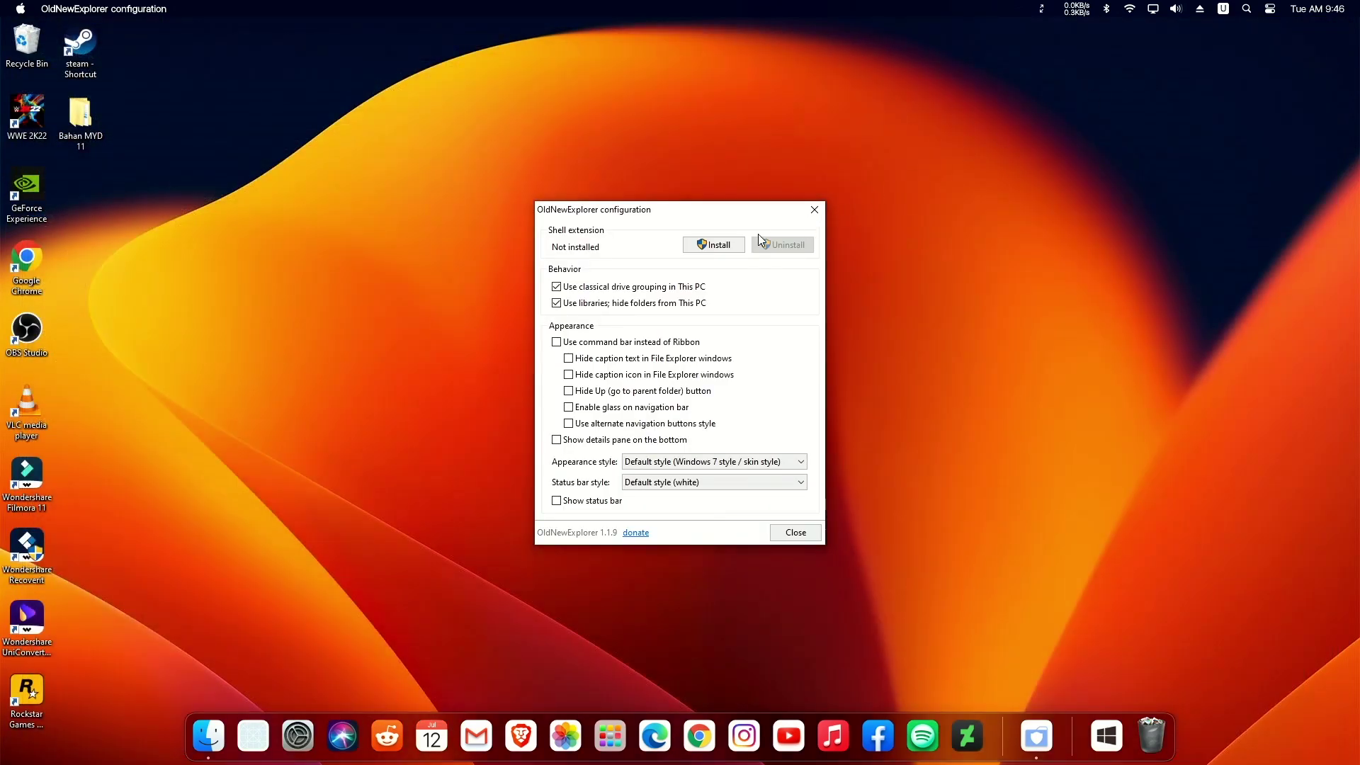
left_click(729, 247)
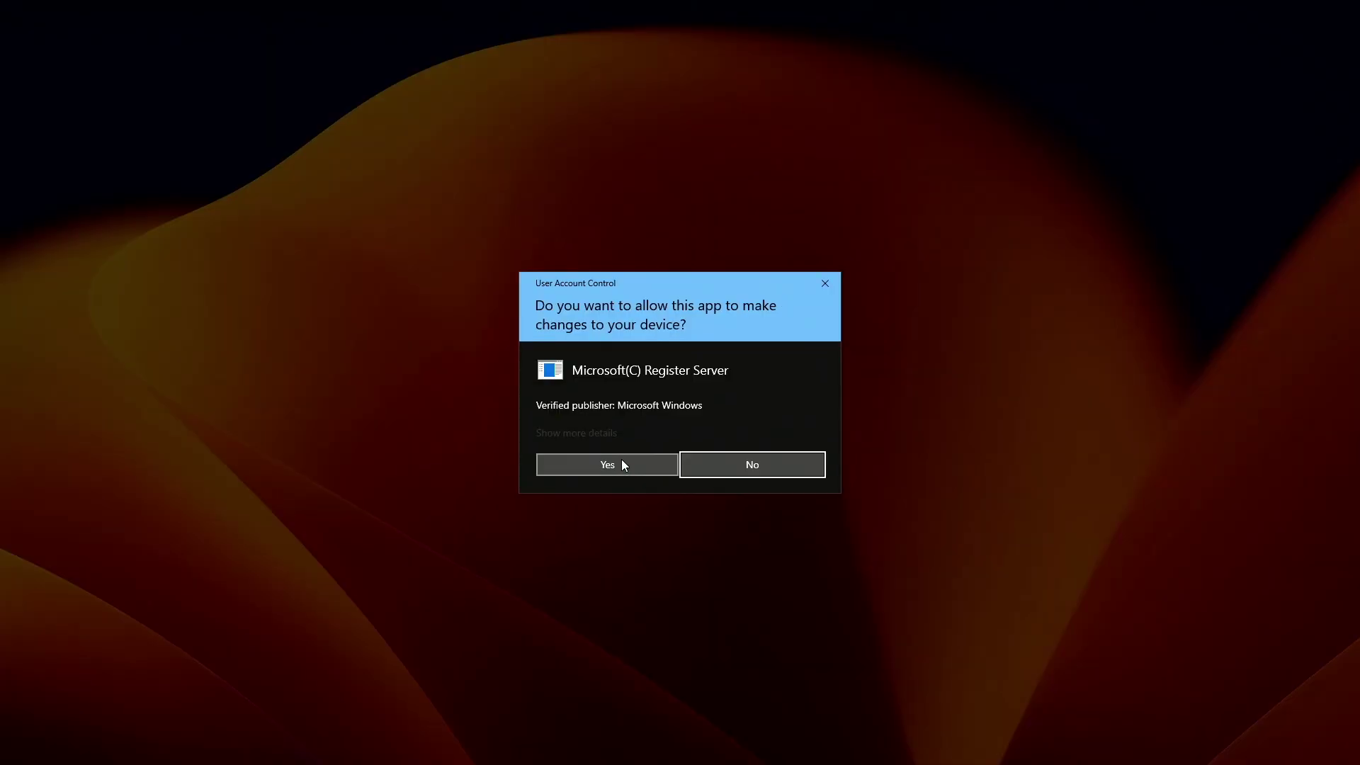
left_click(623, 464)
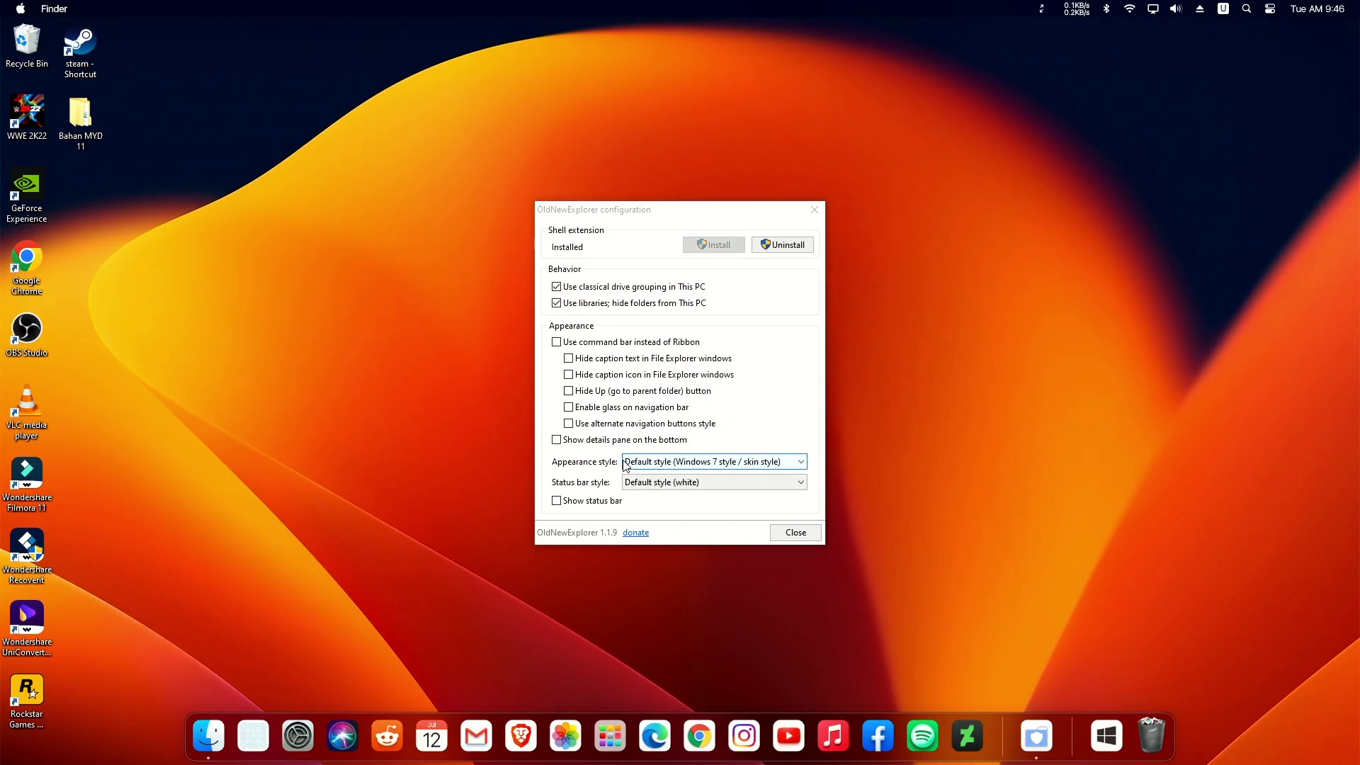
left_click(793, 532)
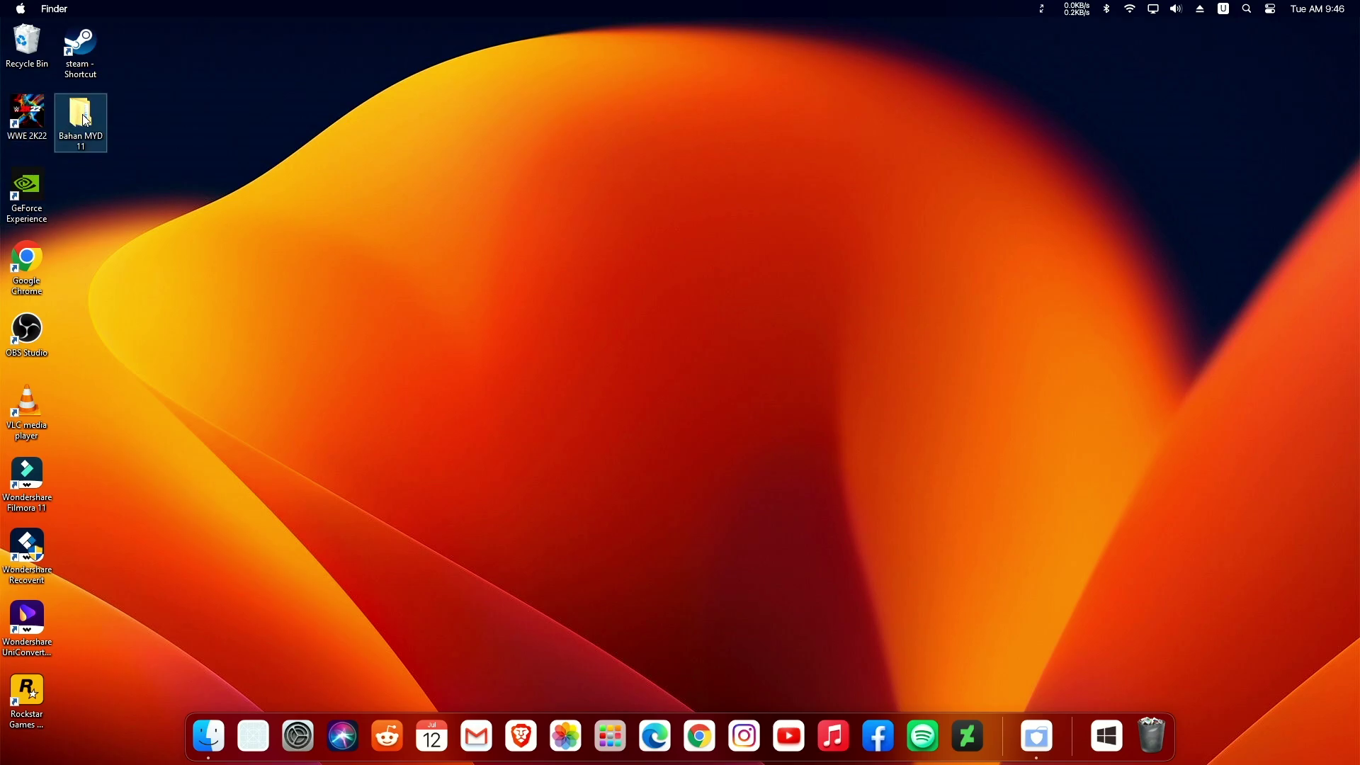
Step: Open the 7TSP Icon theme folder inside the 7tsp_gui_2019_edition folder of Bahan MYD 11 > 02. File Explorer
double_click(82, 117)
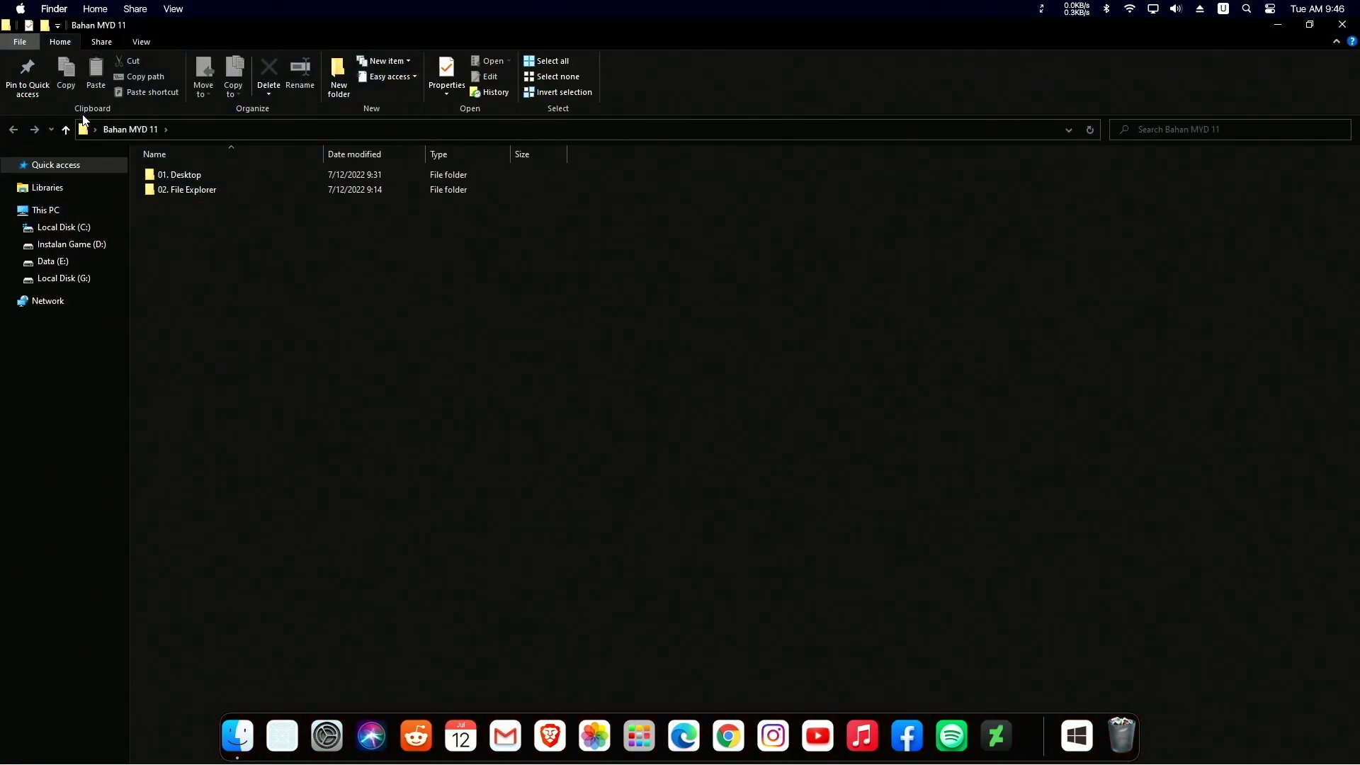
double_click(187, 193)
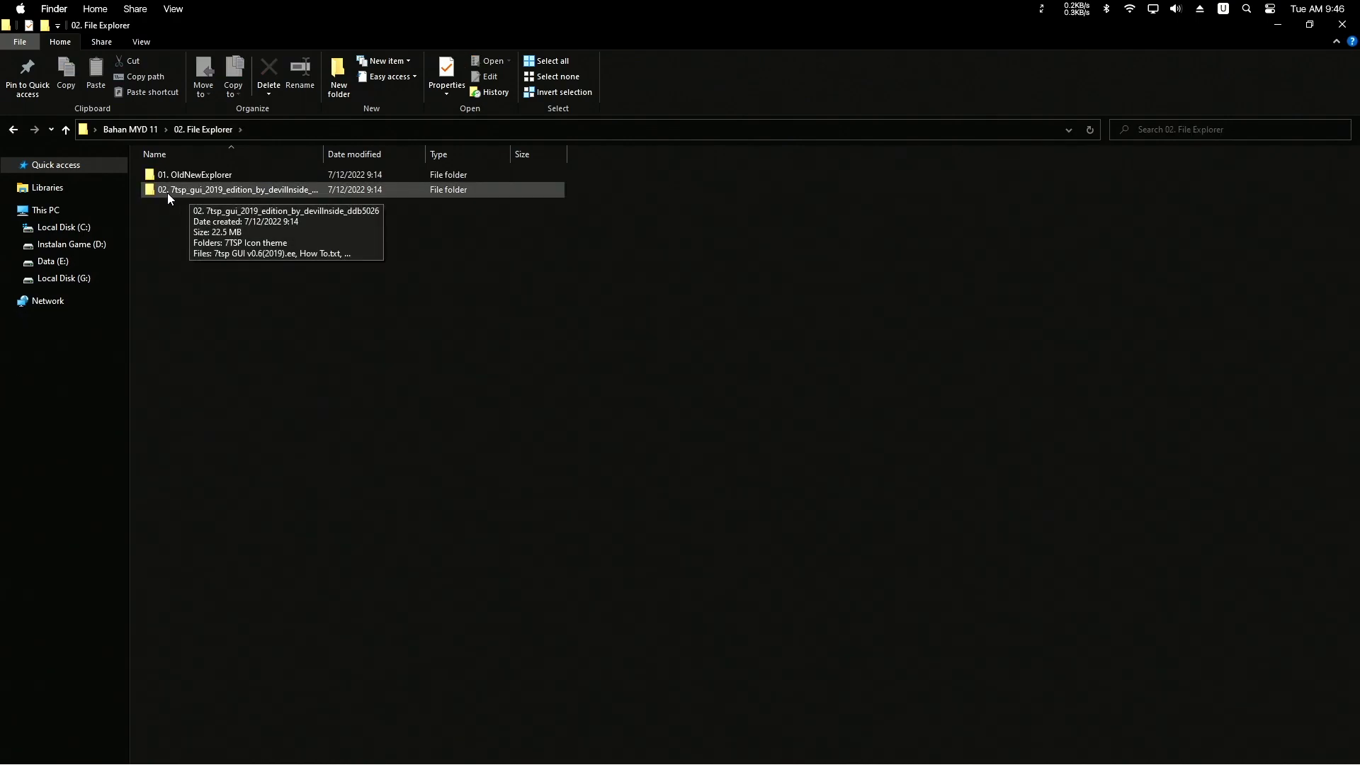
double_click(190, 191)
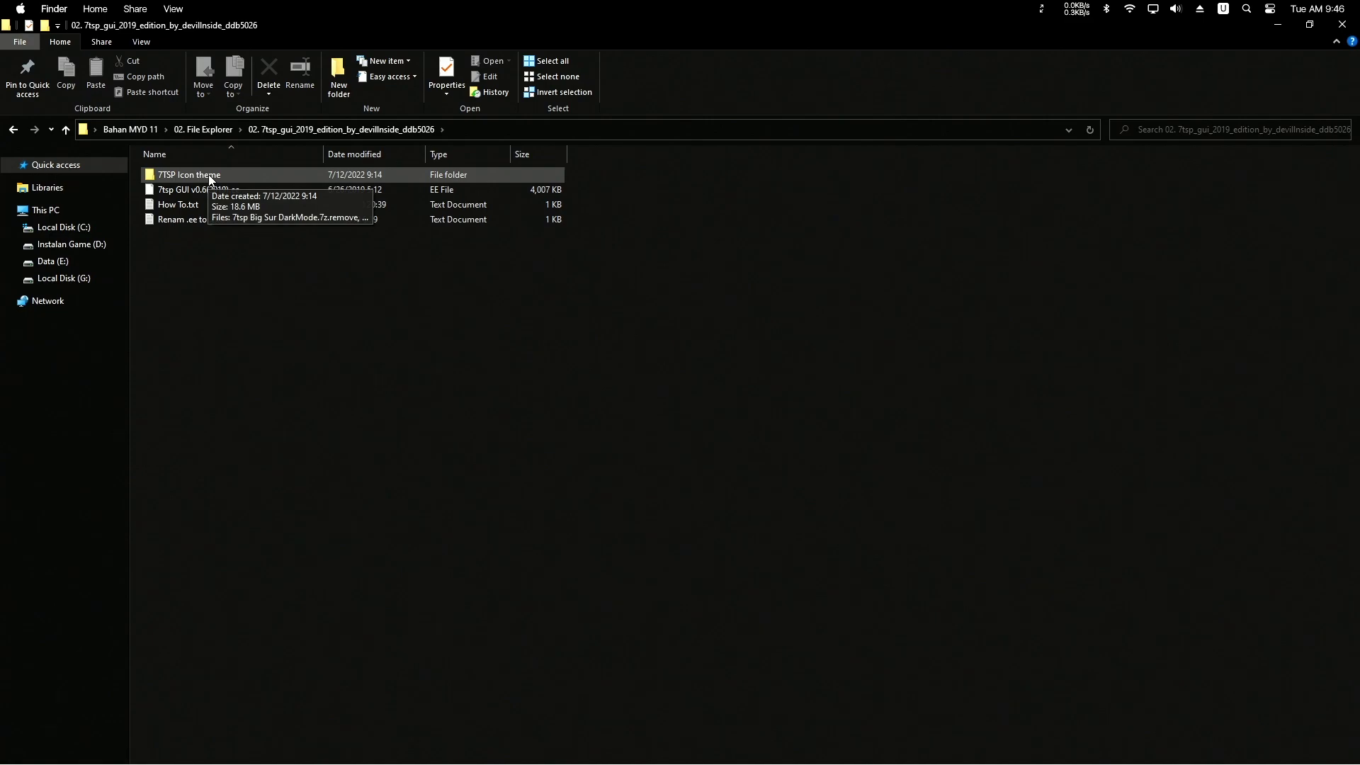
double_click(208, 174)
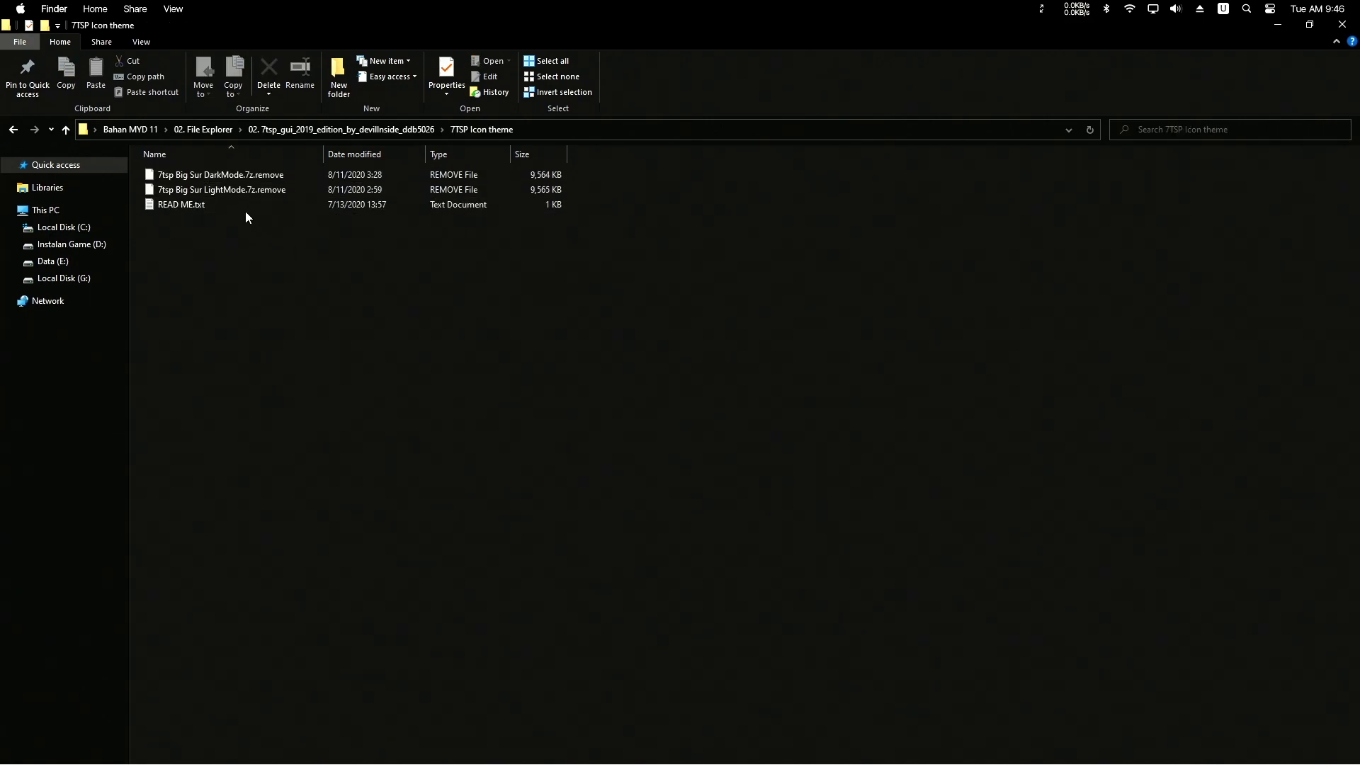
Step: Rename the dark mode icon pack to "7tsp Big Sur DarkMode.7z" and accept the file extension change
left_click(202, 175)
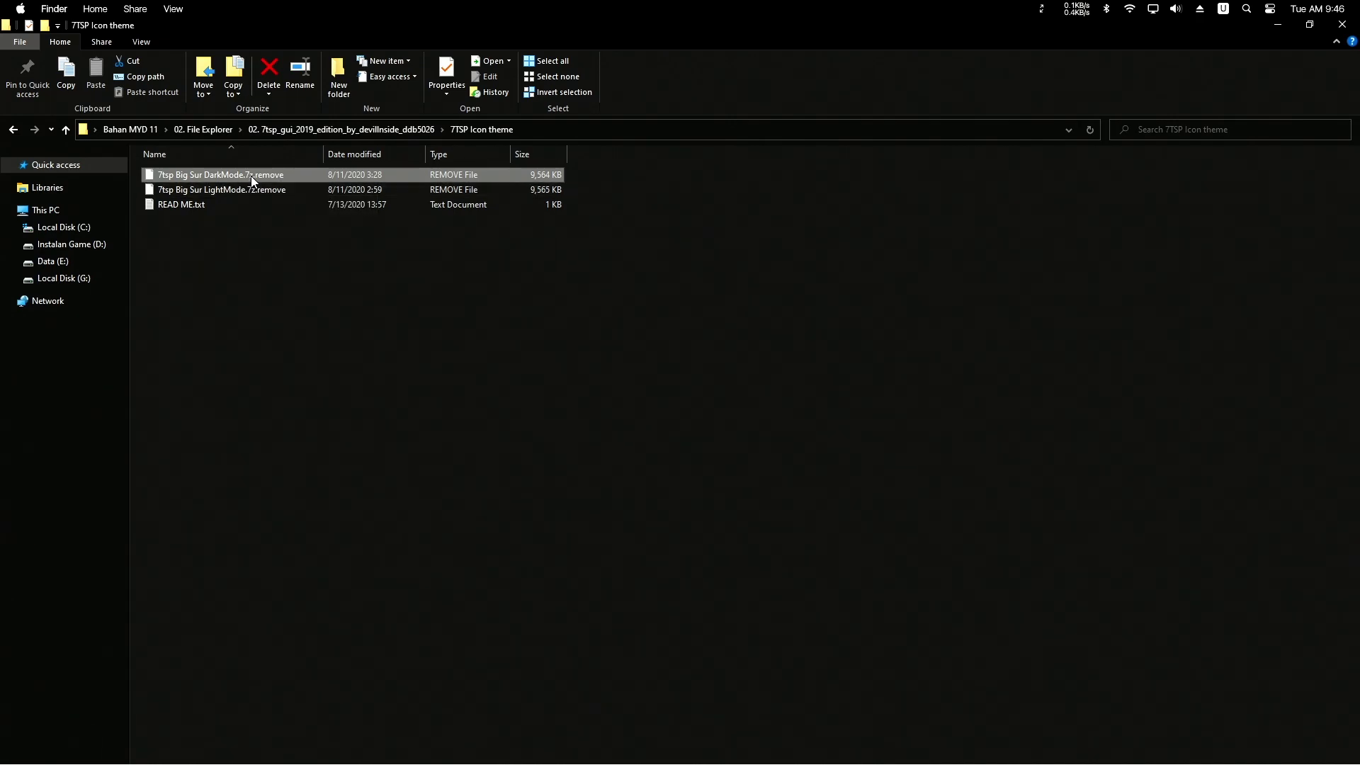
right_click(257, 176)
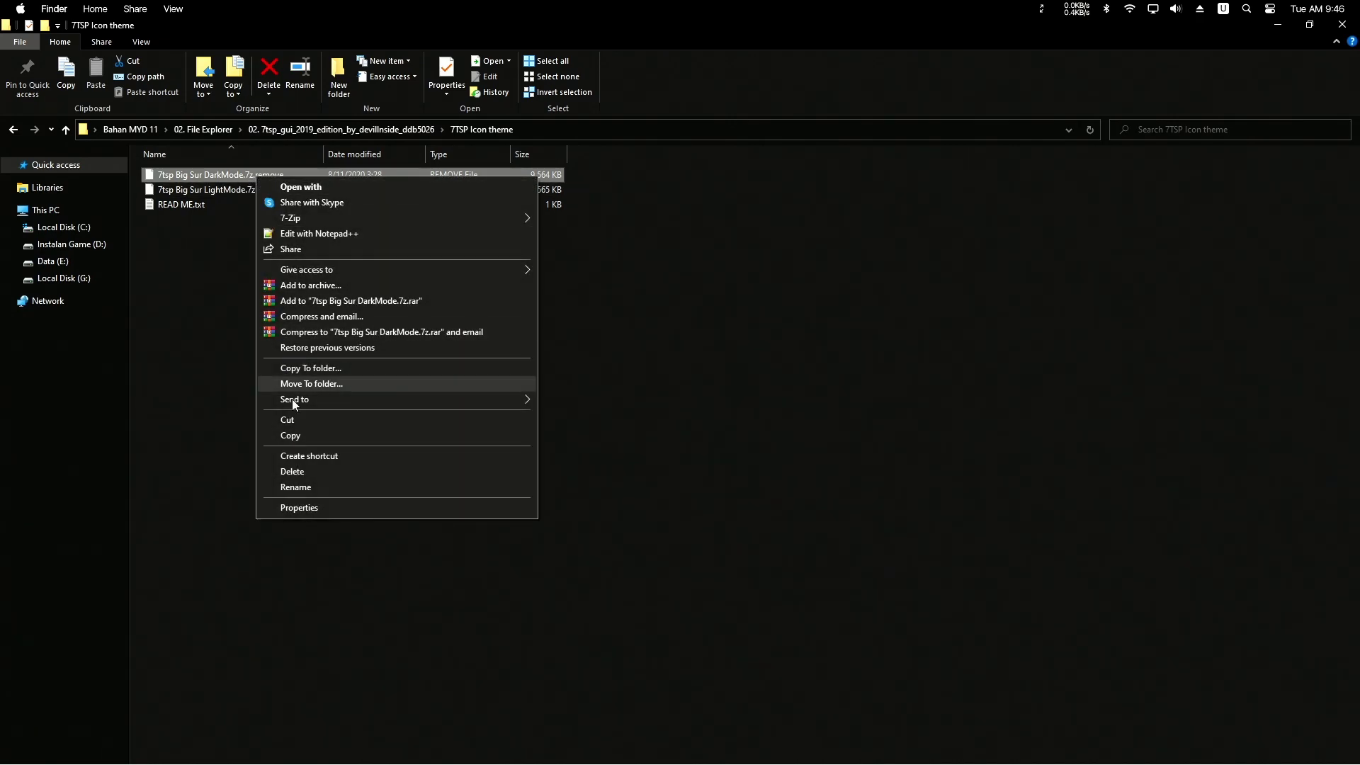
left_click(305, 491)
left_click(297, 174)
left_click_drag(298, 174, 258, 175)
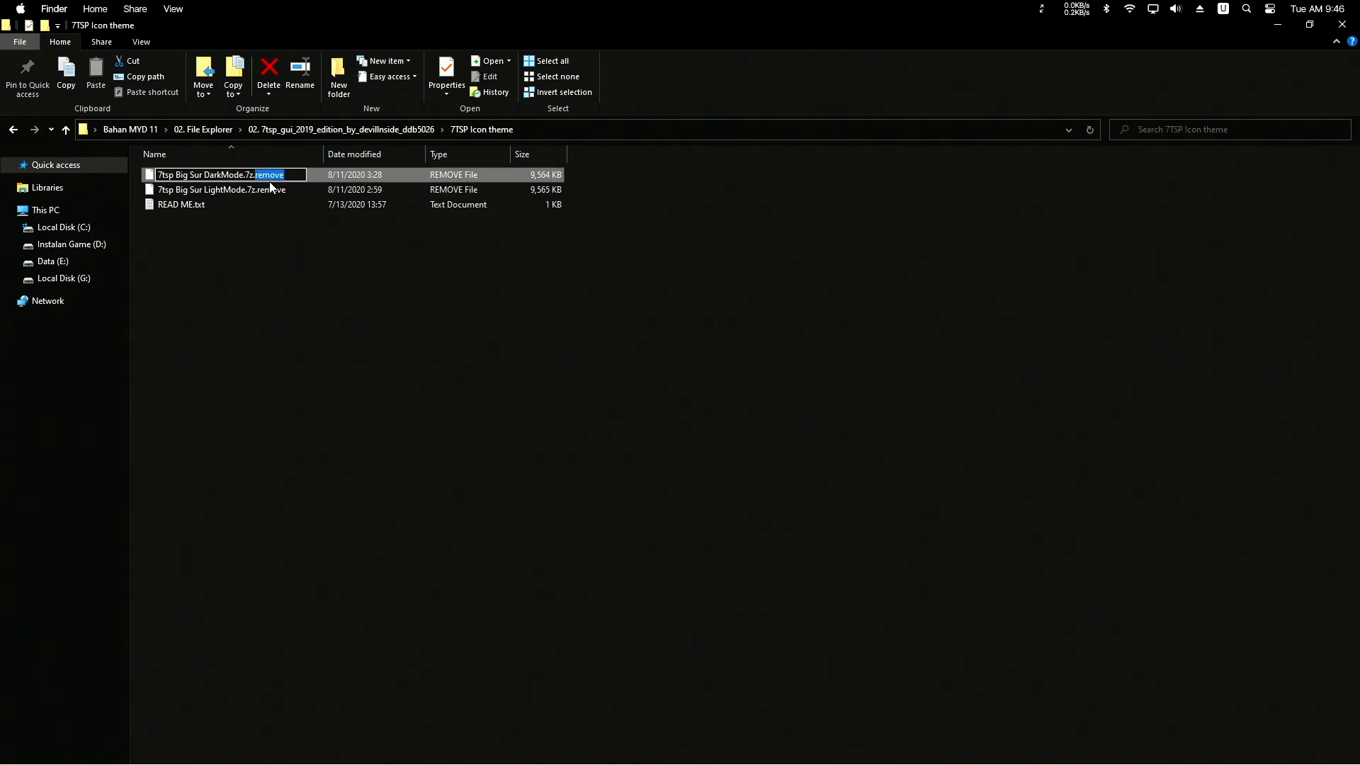
key("BackSpace")
key("Return")
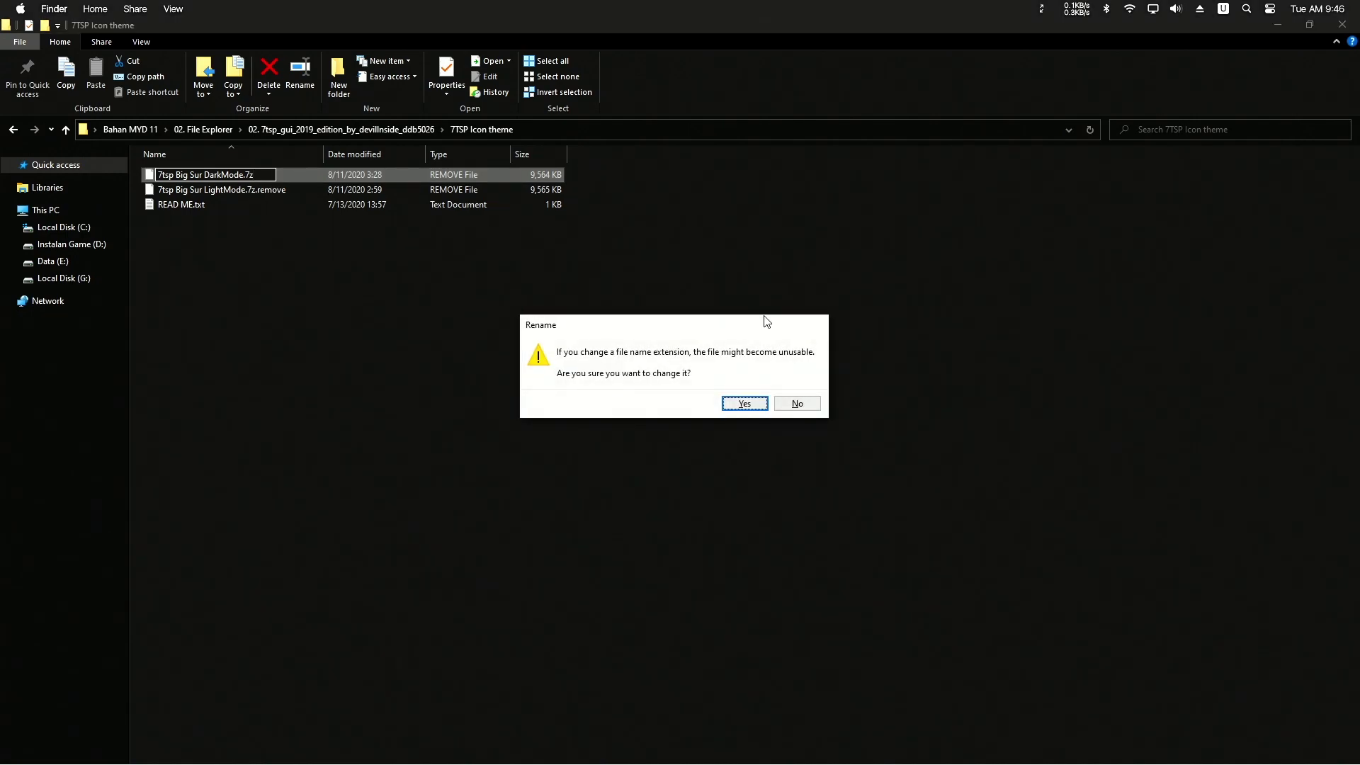
left_click(744, 403)
Step: Rename the 7tsp GUI file in the parent folder to "7tsp GUI v0.6(2019).exe" and accept the file extension change
left_click(17, 129)
left_click(194, 191)
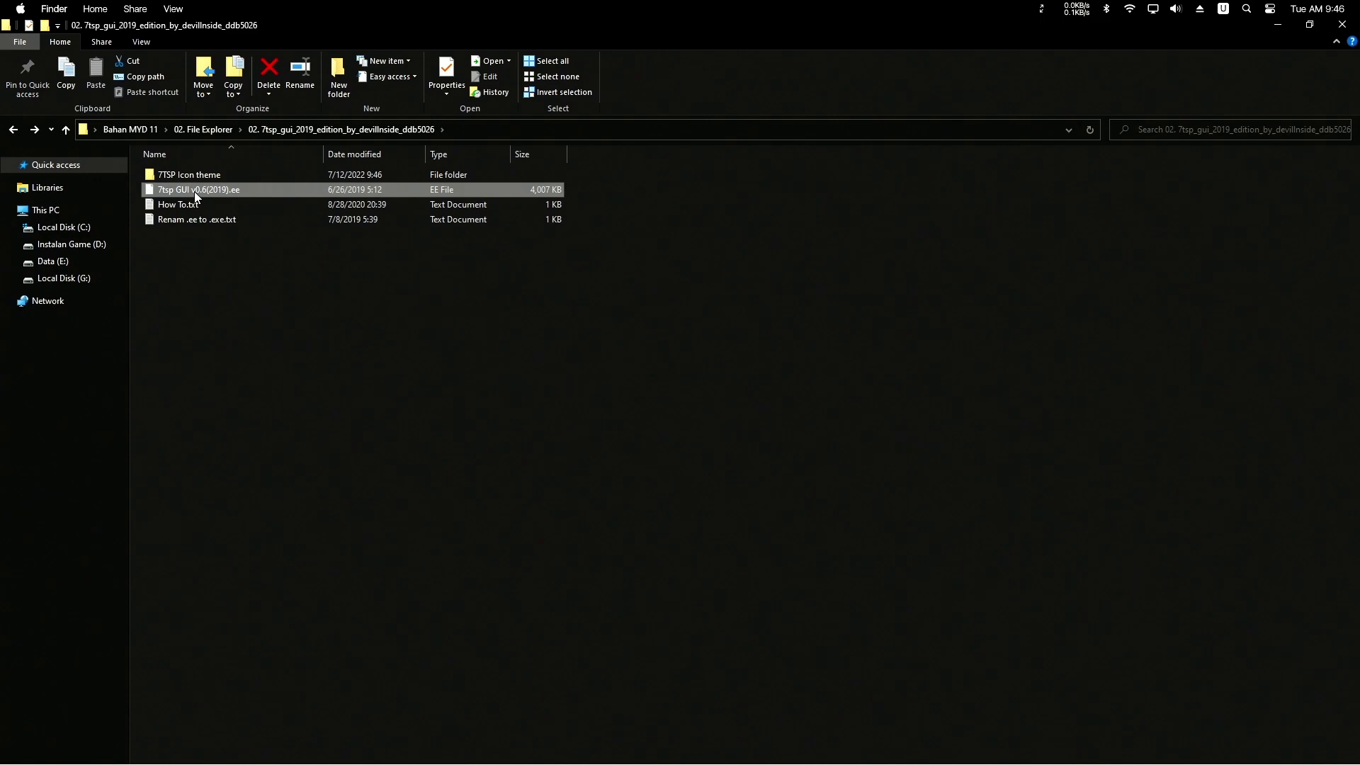
right_click(200, 192)
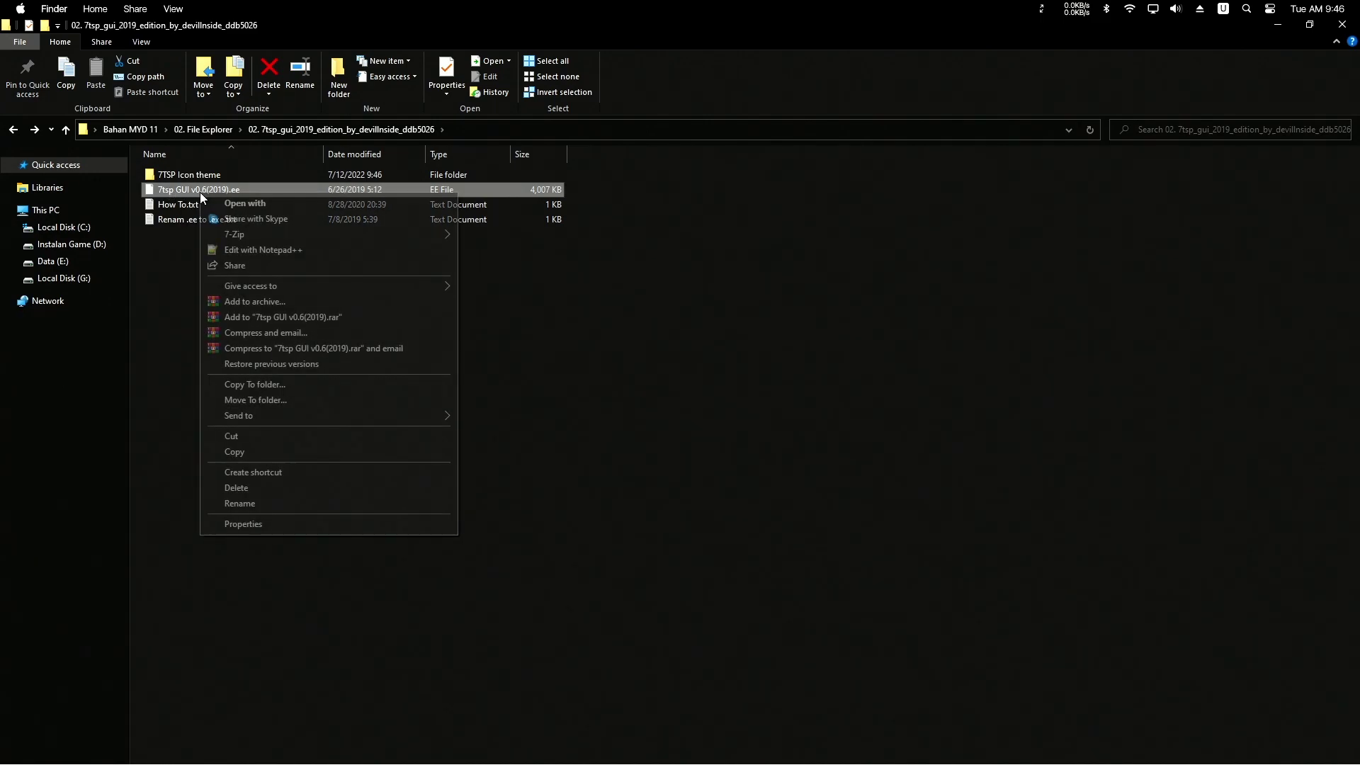
left_click(239, 503)
left_click(236, 190)
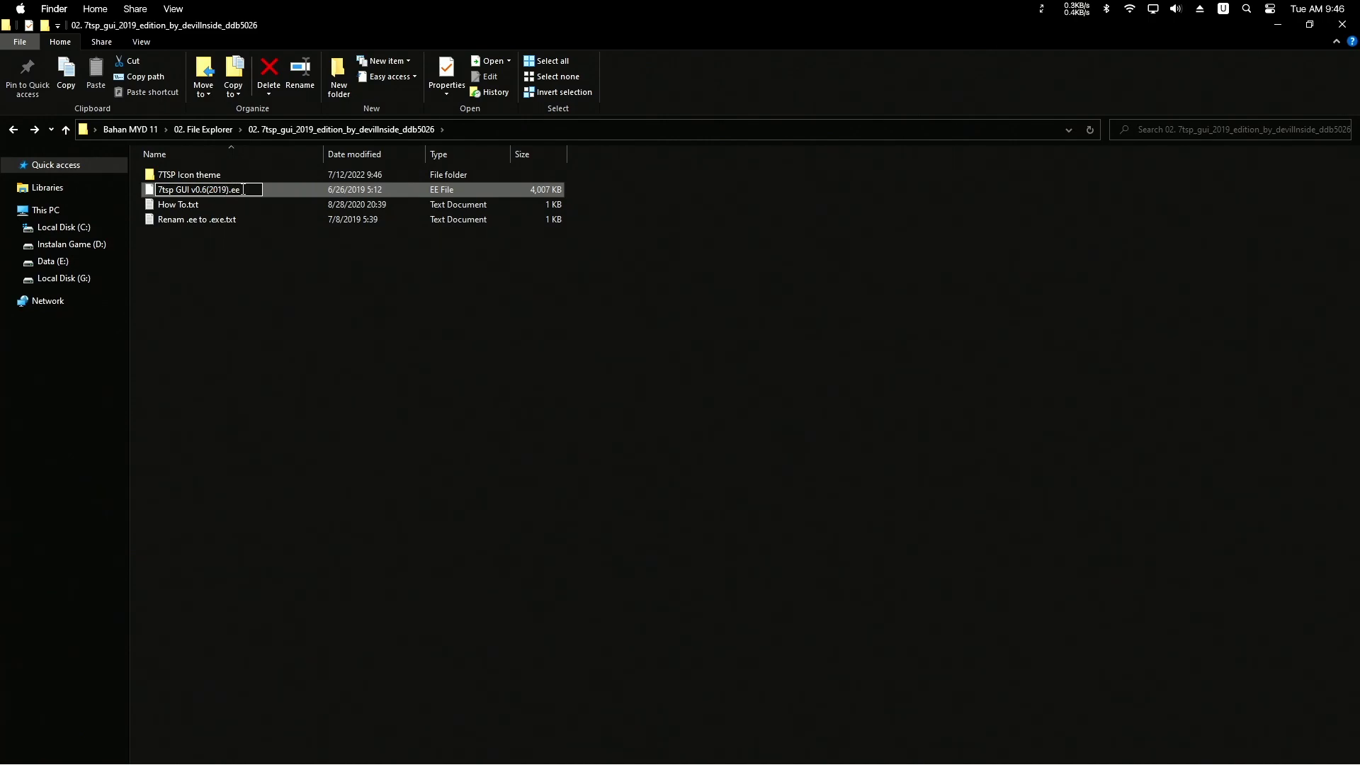
type("x")
key("Return")
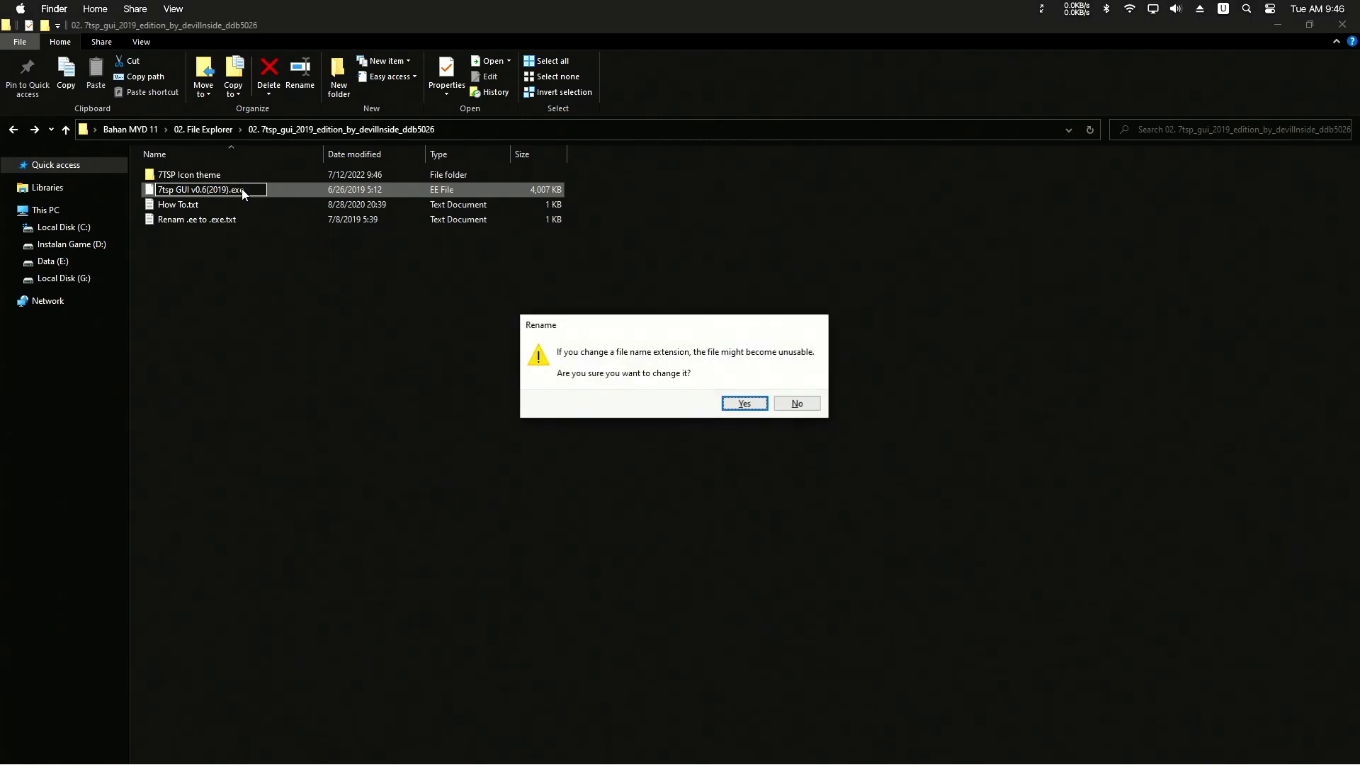
left_click(744, 406)
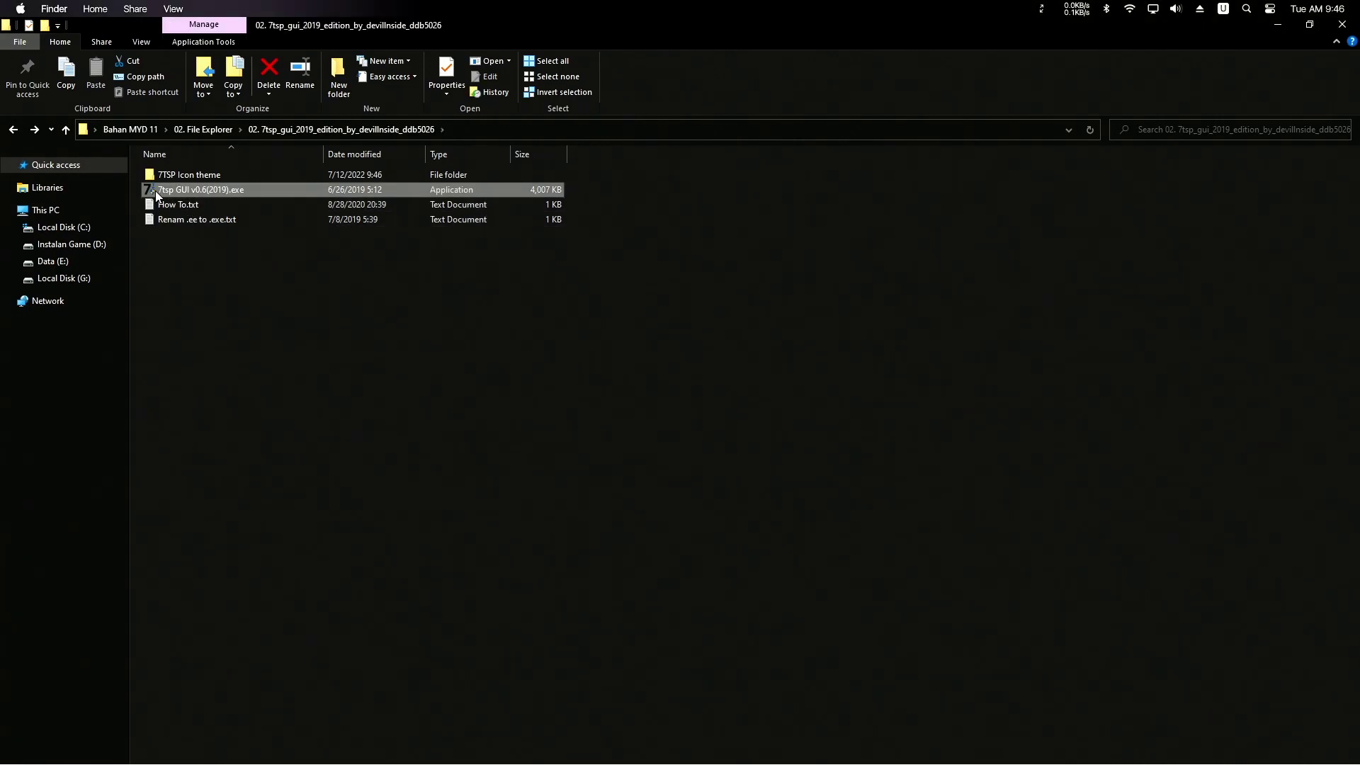
Step: Run 7tsp GUI v0.6(2019).exe with administrator permission, accept its agreement and close the ReadMe.txt window
double_click(173, 190)
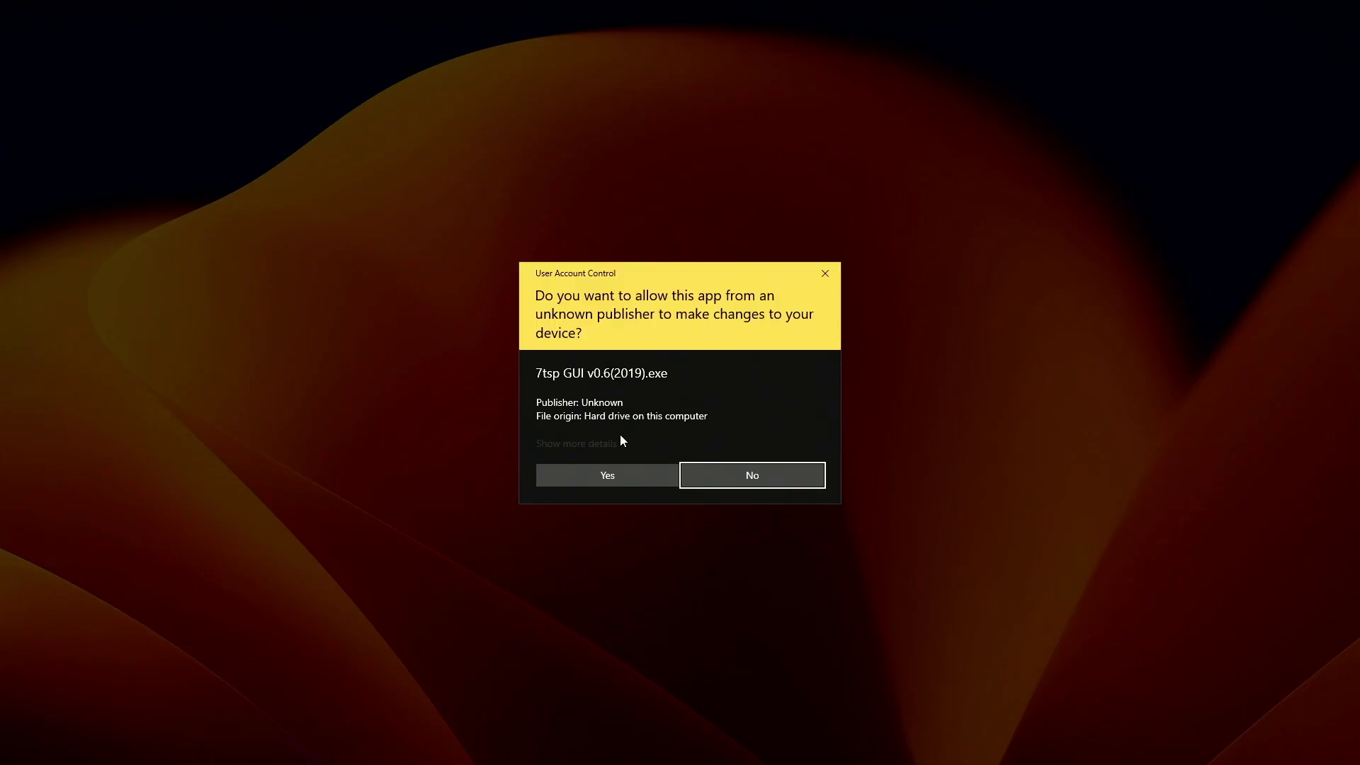
left_click(619, 473)
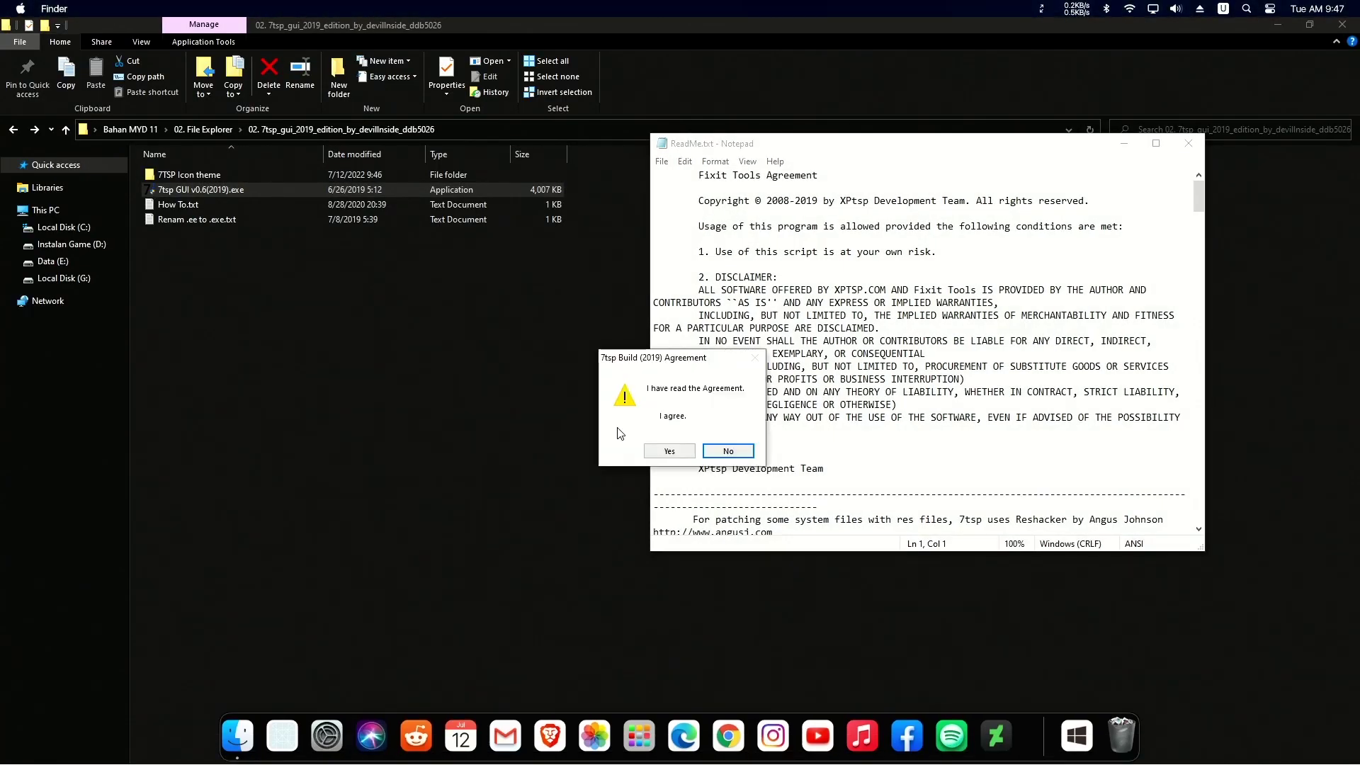
left_click(671, 451)
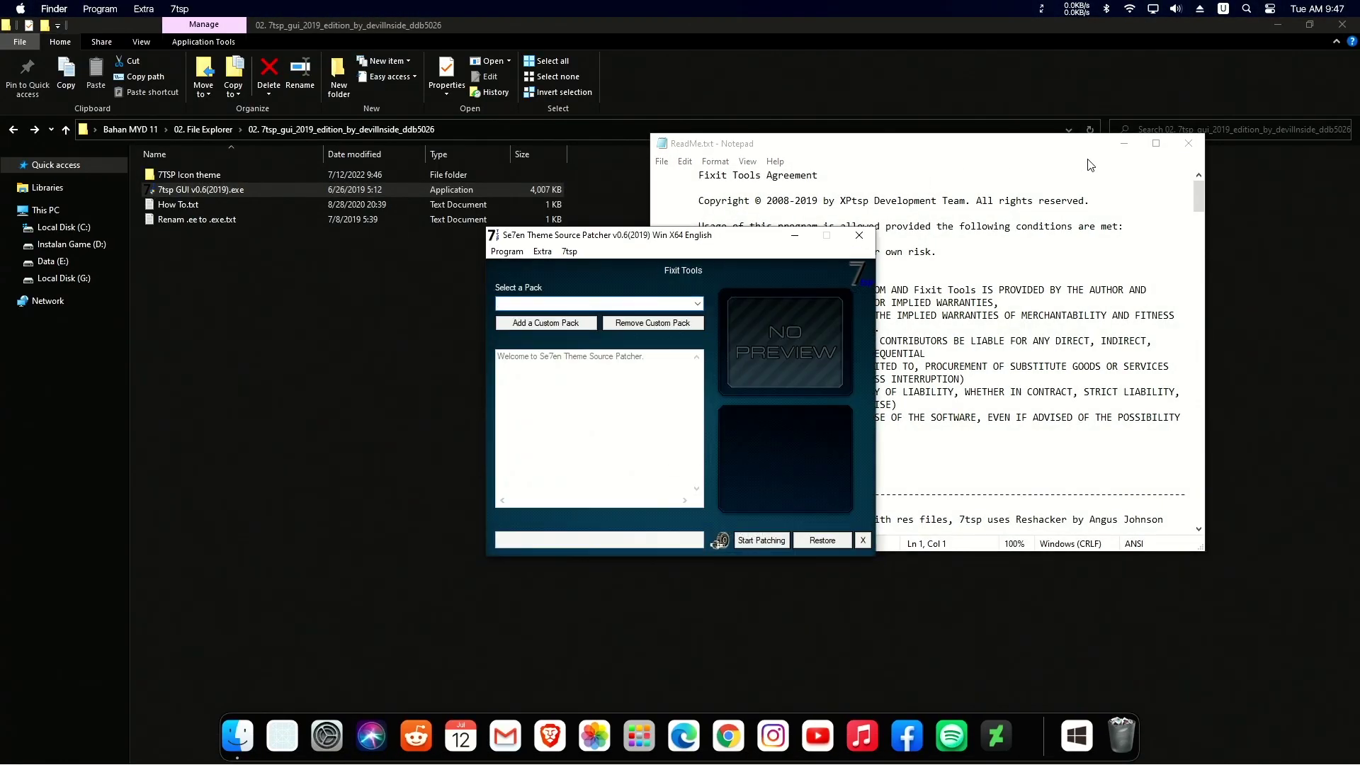
left_click(1189, 144)
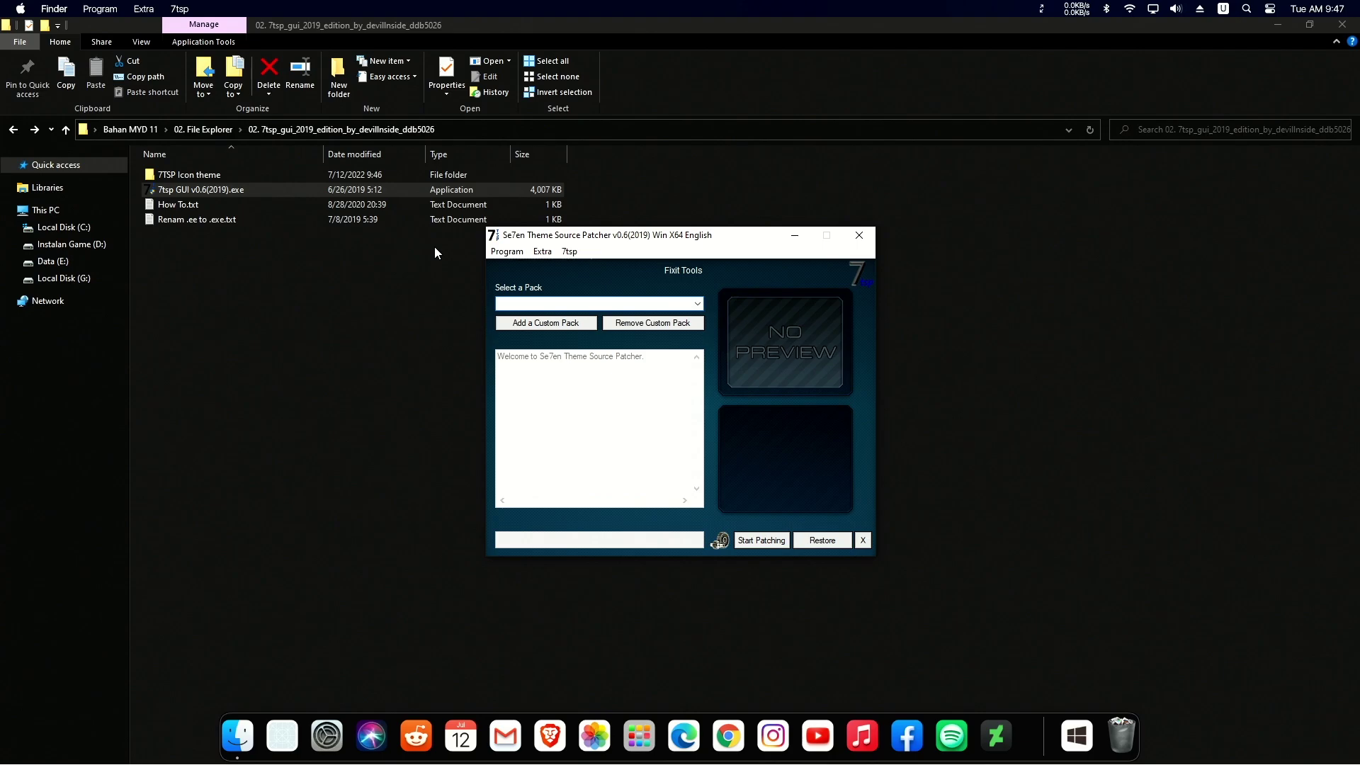
Step: Add 7tsp Big Sur DarkMode.7z from the 7TSP Icon theme folder inside Bahan MYD 11 > 02. File Explorer as a custom pack
left_click(537, 327)
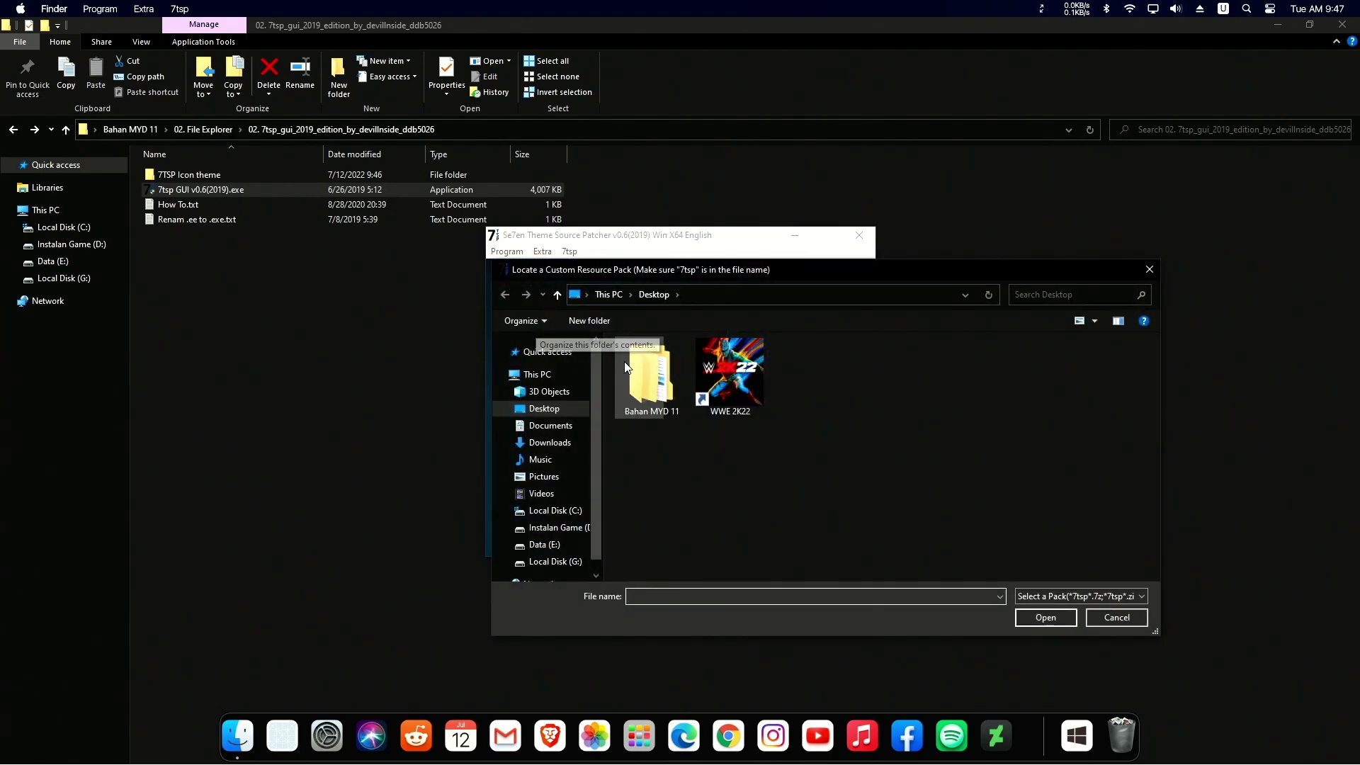
double_click(653, 377)
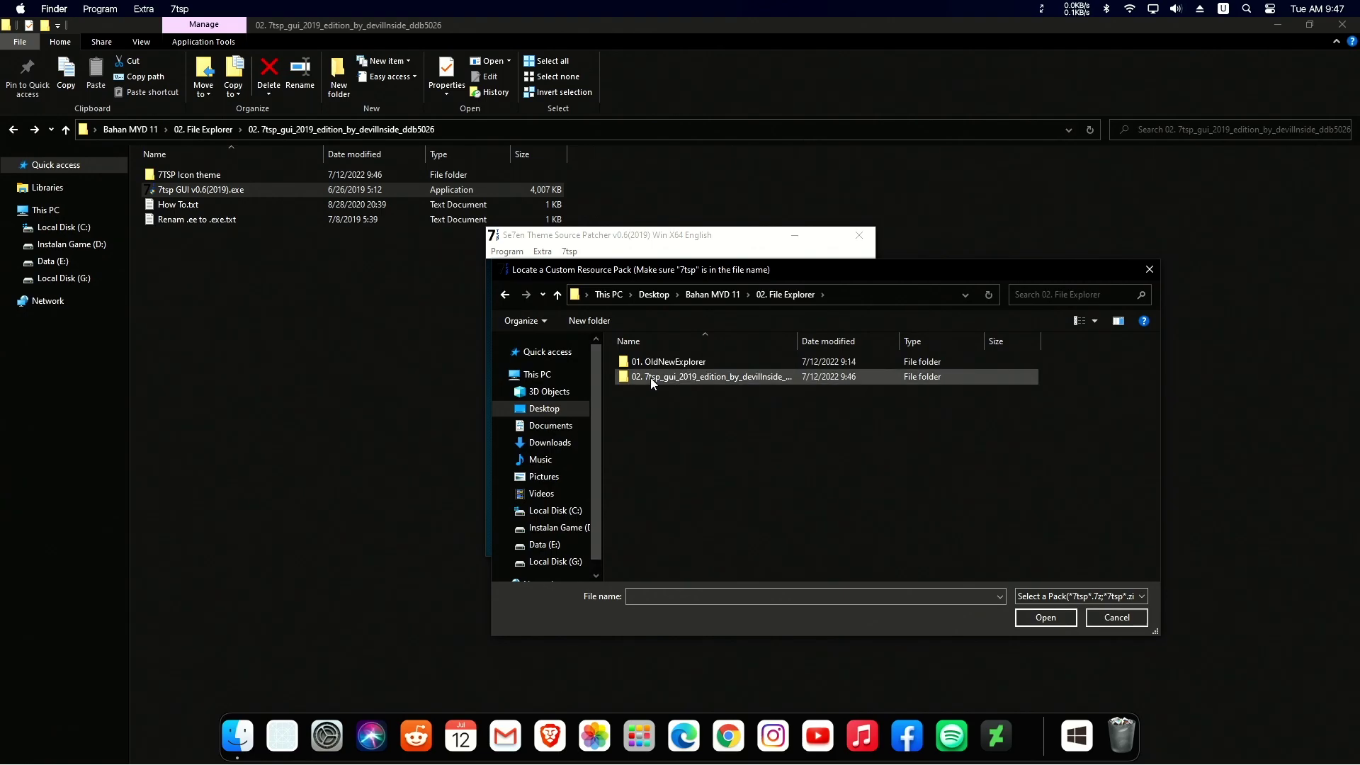
double_click(651, 377)
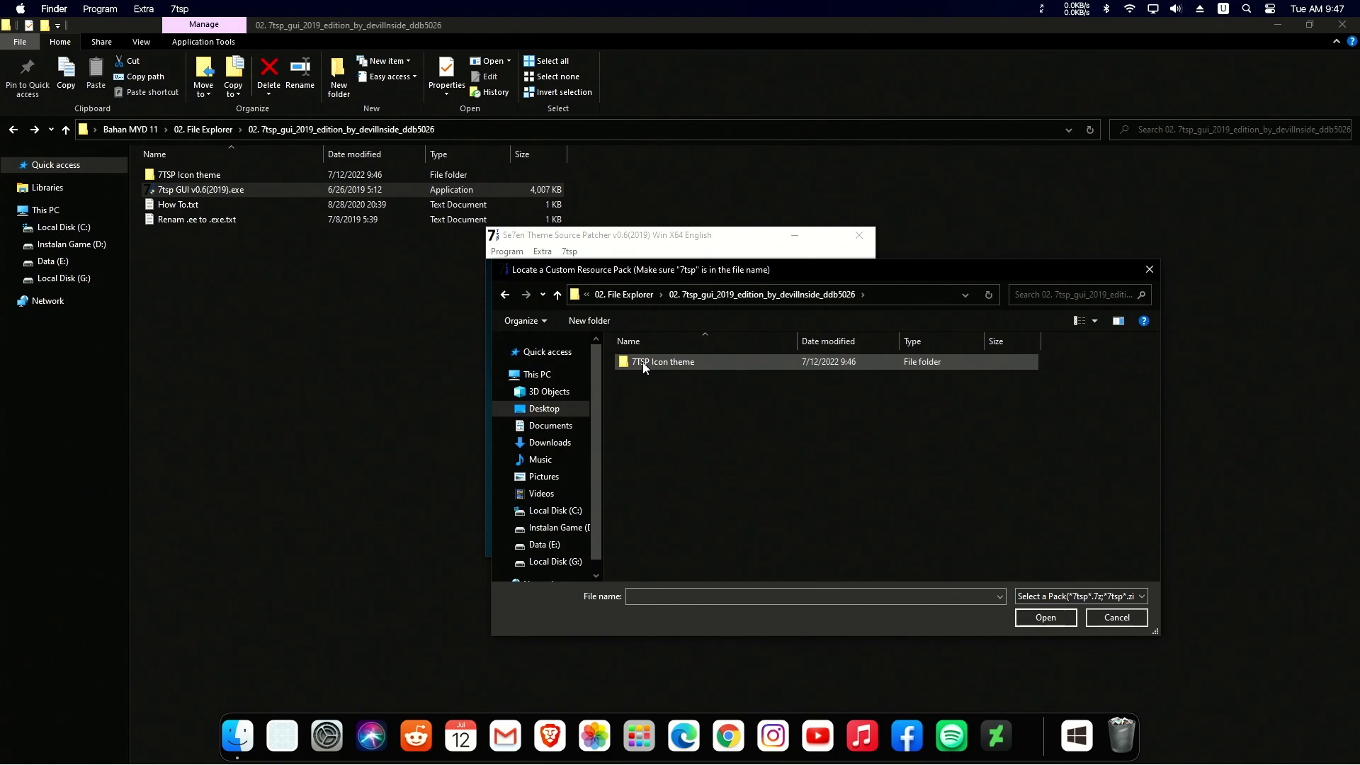
double_click(643, 363)
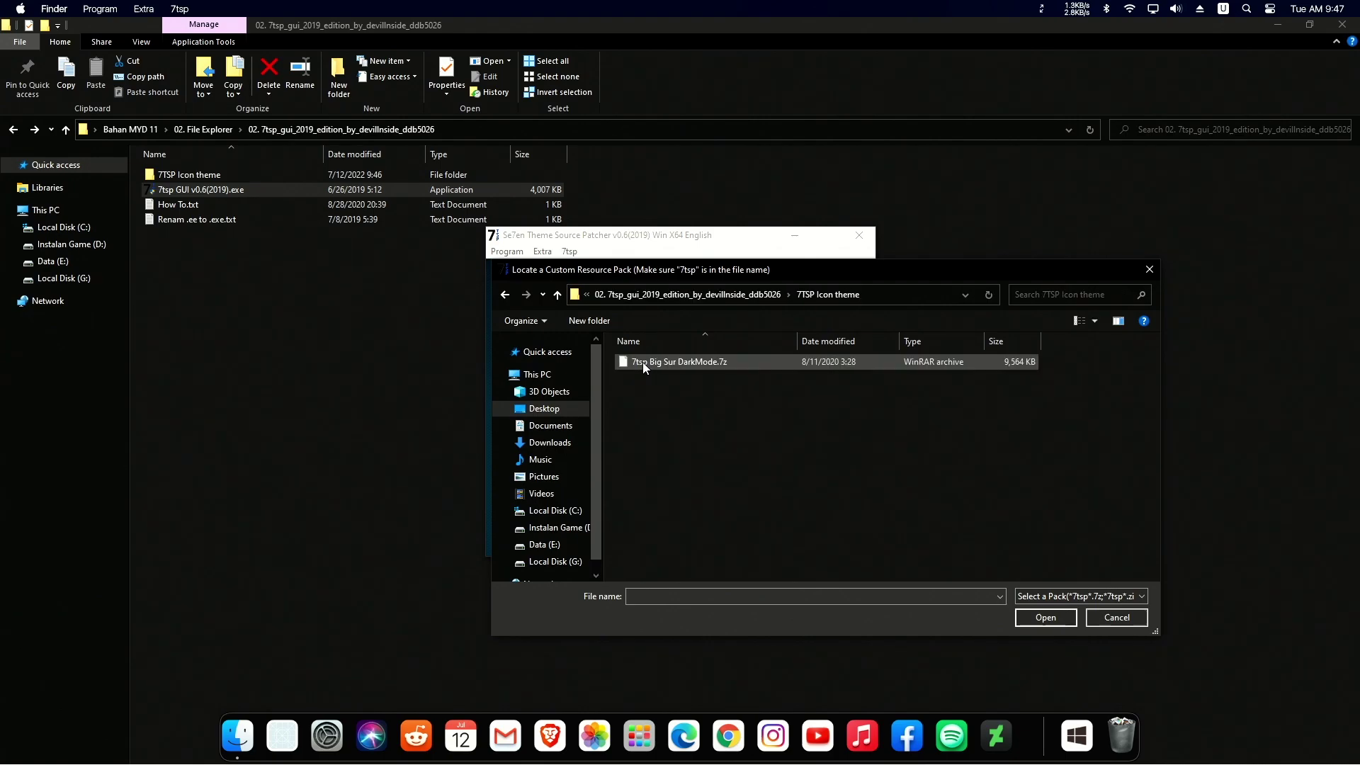
left_click(636, 363)
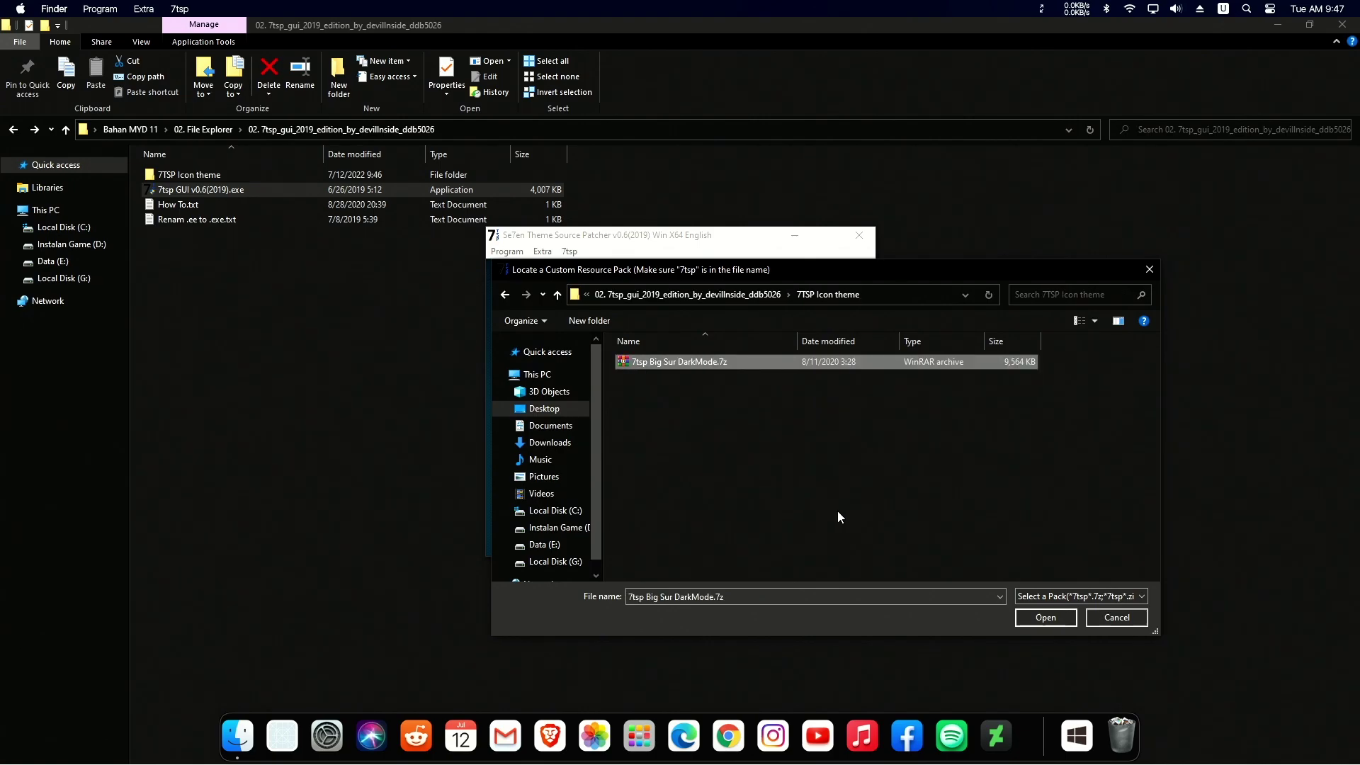
left_click(1042, 623)
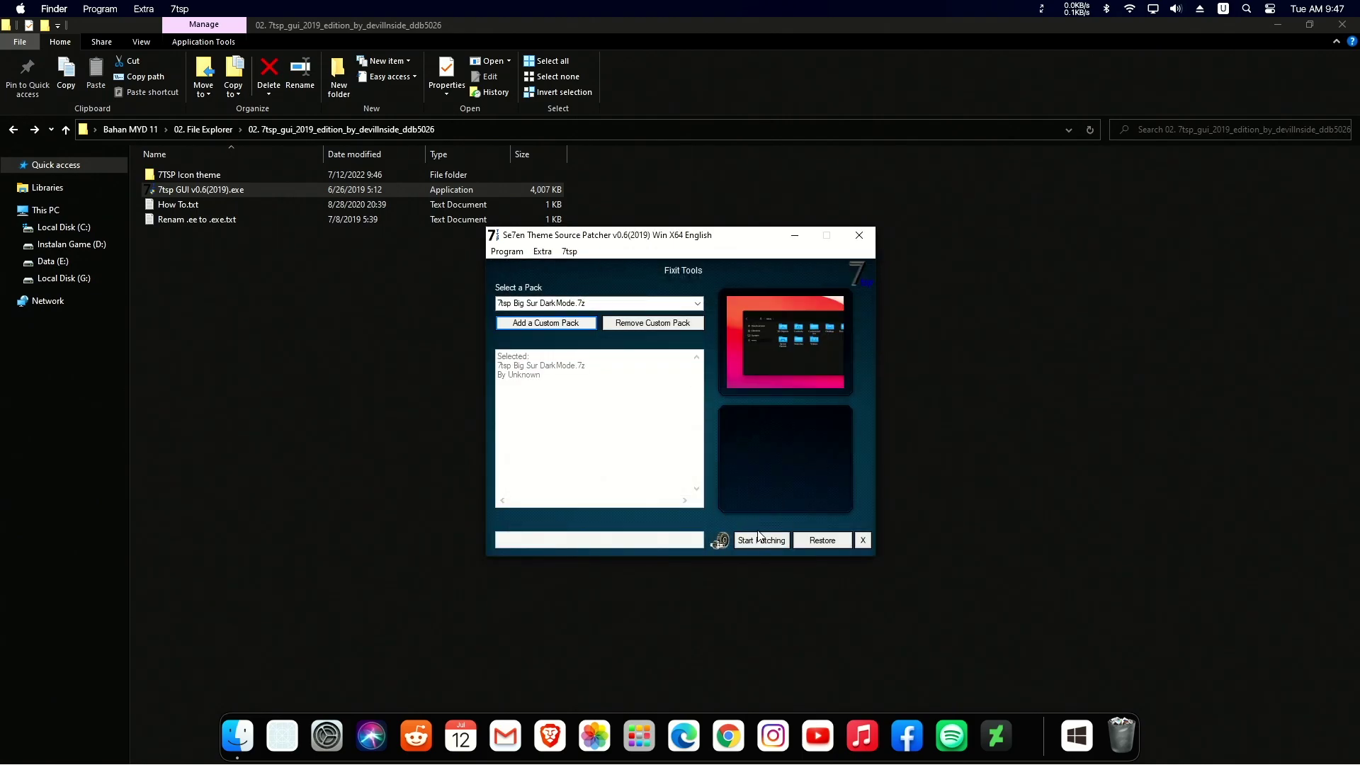
Step: Patch the system with the Big Sur dark mode pack, keeping the restore point enabled, and reboot Windows
left_click(775, 543)
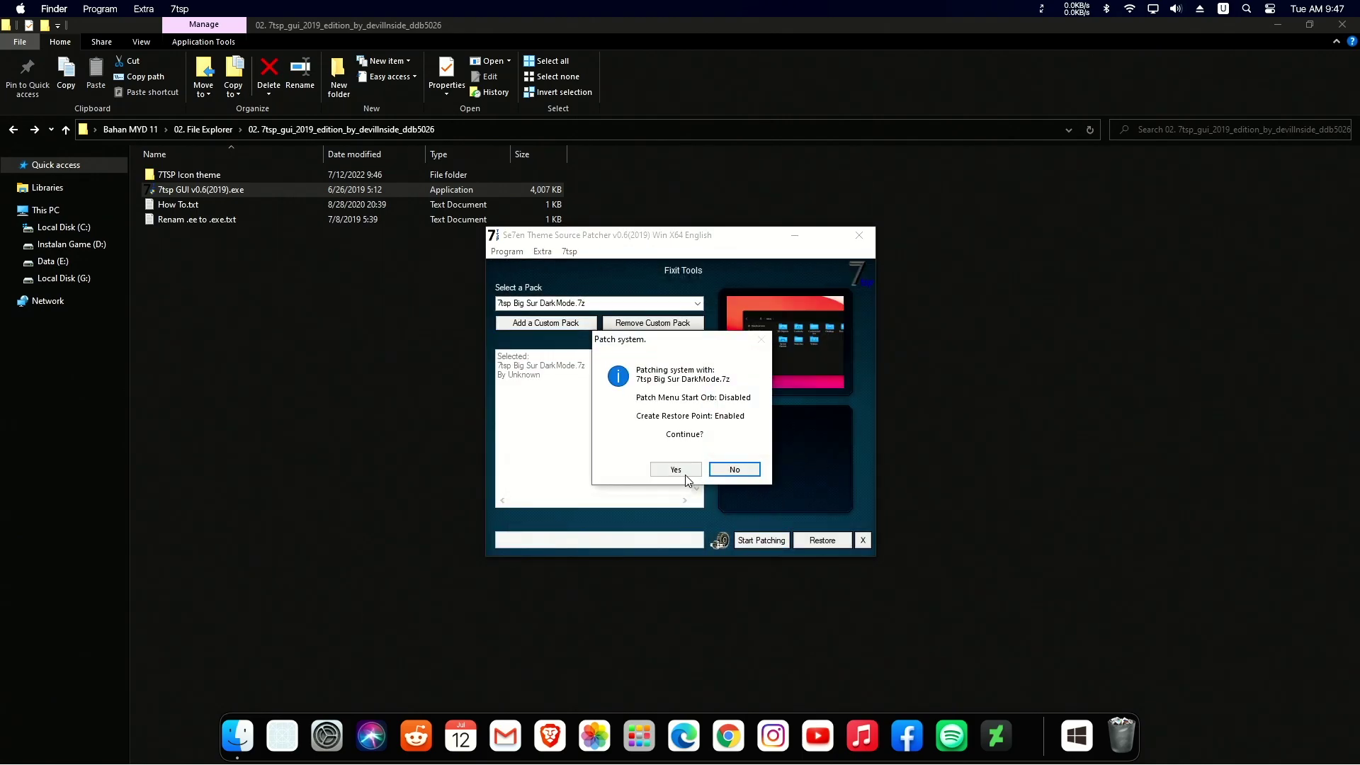
left_click(677, 471)
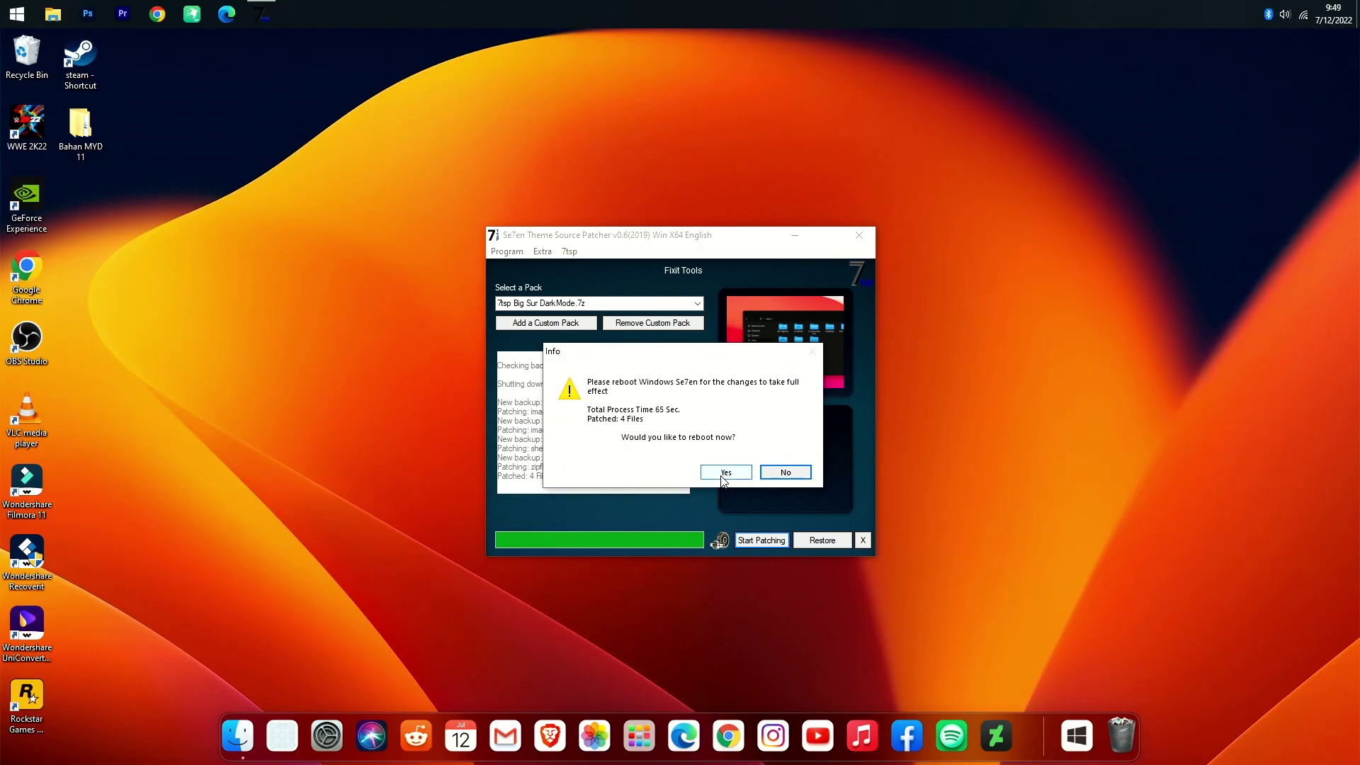
left_click(722, 476)
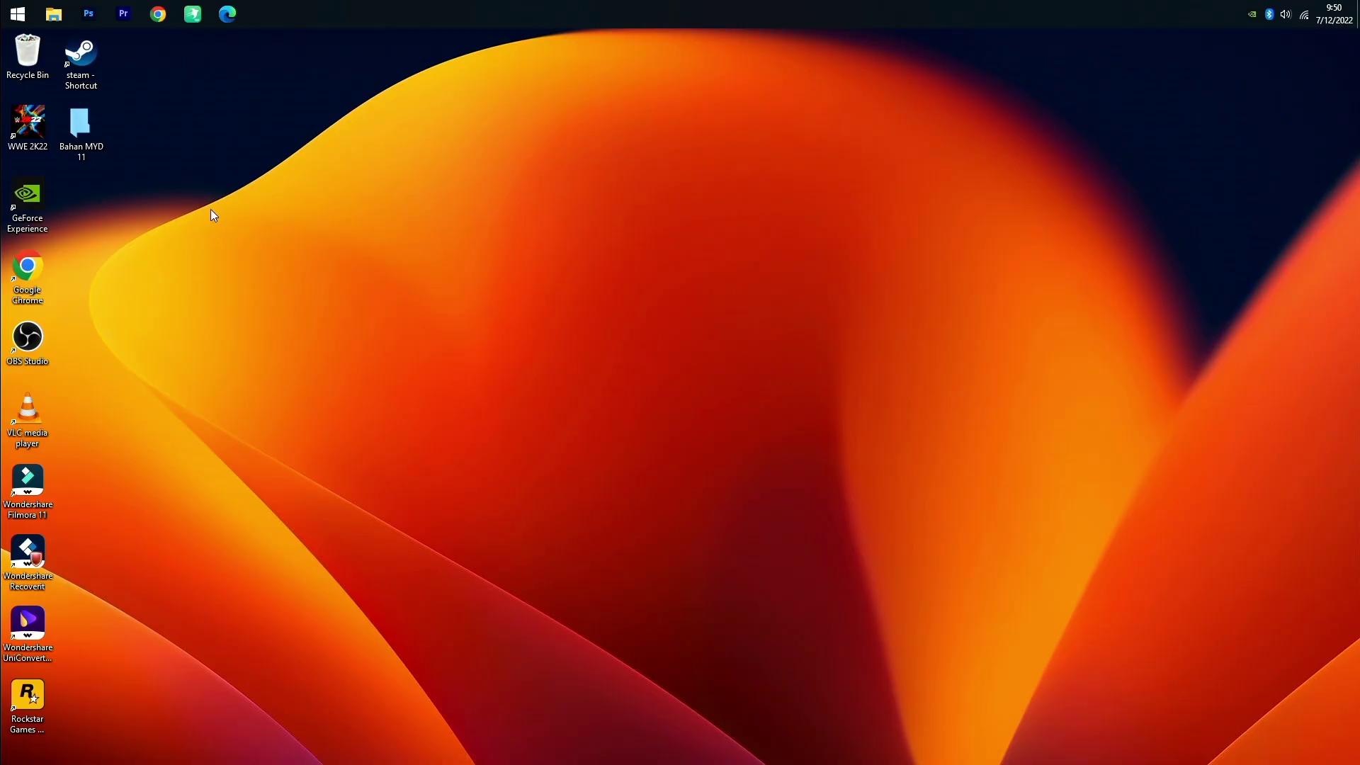
Step: Run Mydock.exe from the MyDock folder on Local Disk (C:) and close the File Explorer window
double_click(91, 121)
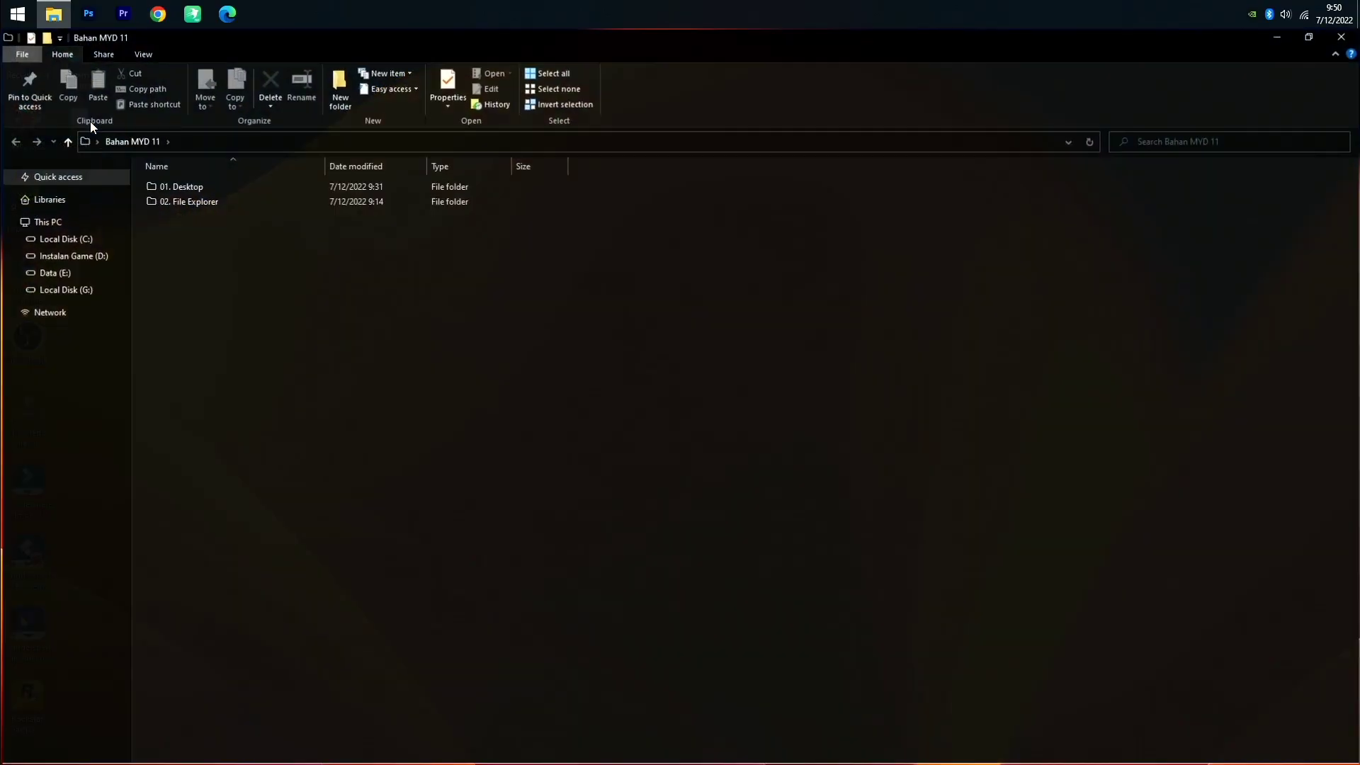
left_click(37, 221)
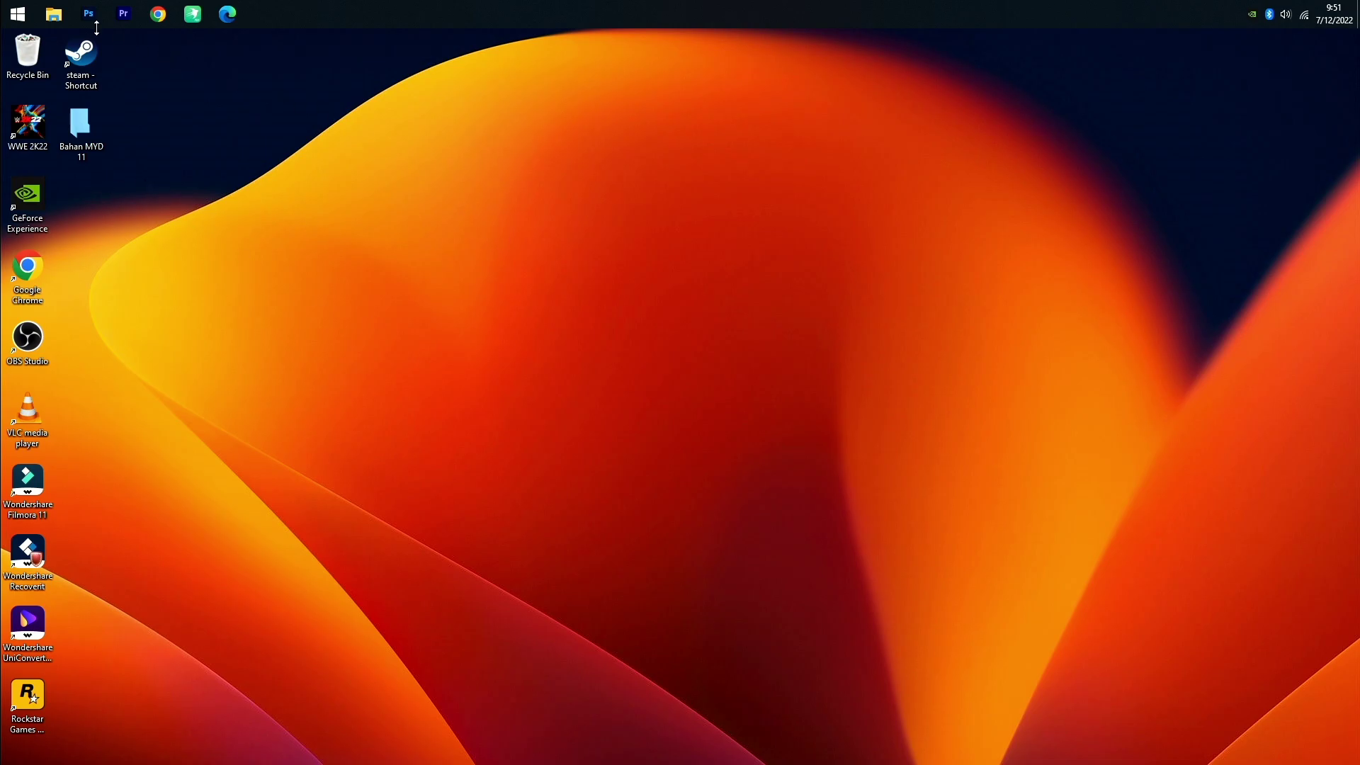
left_click(54, 14)
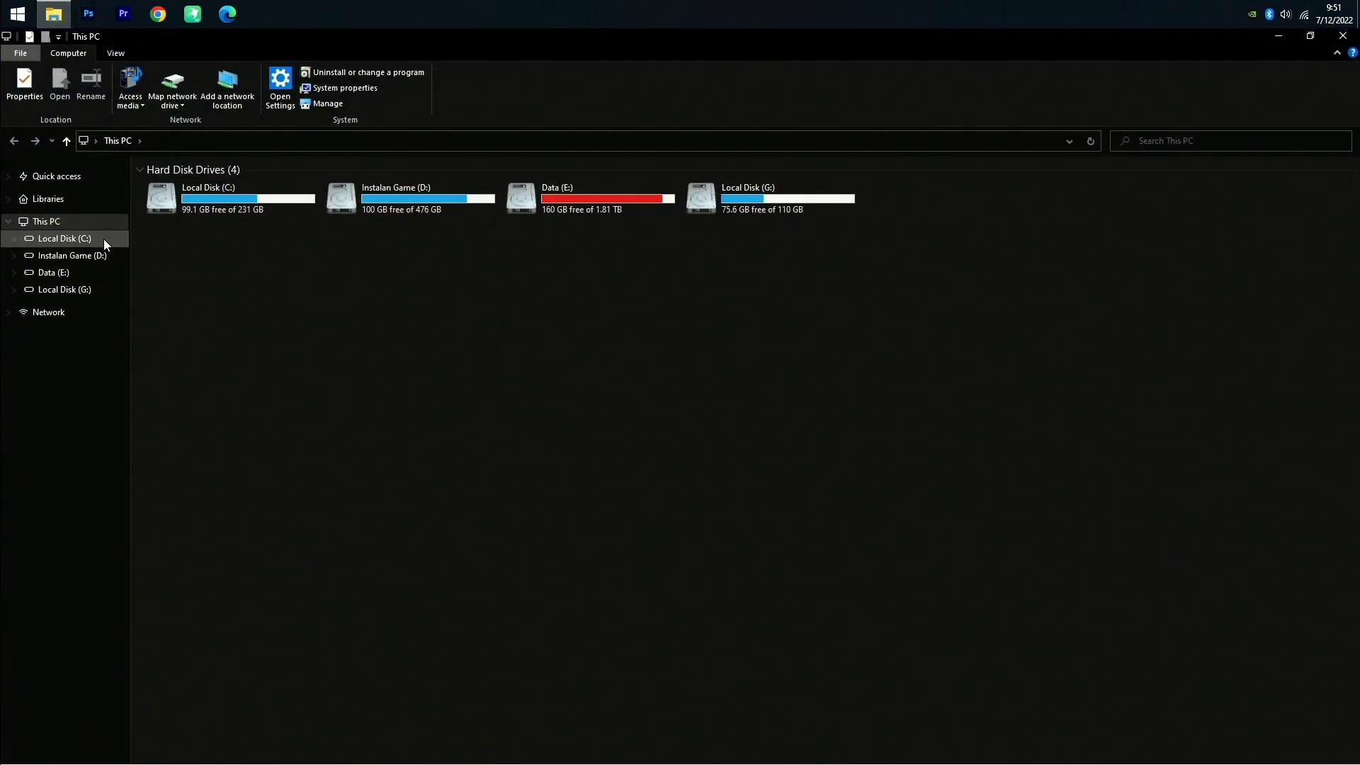
left_click(92, 244)
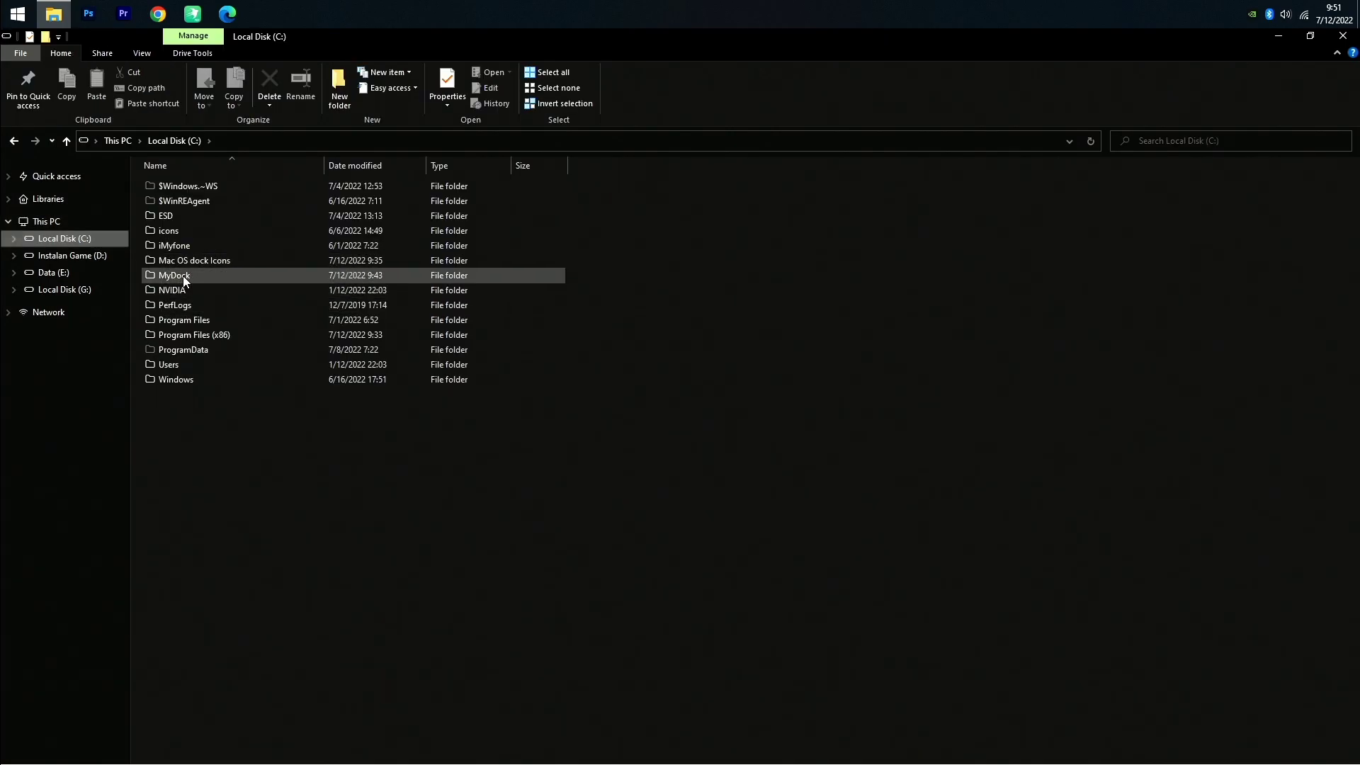
double_click(183, 275)
left_click(202, 487)
double_click(203, 487)
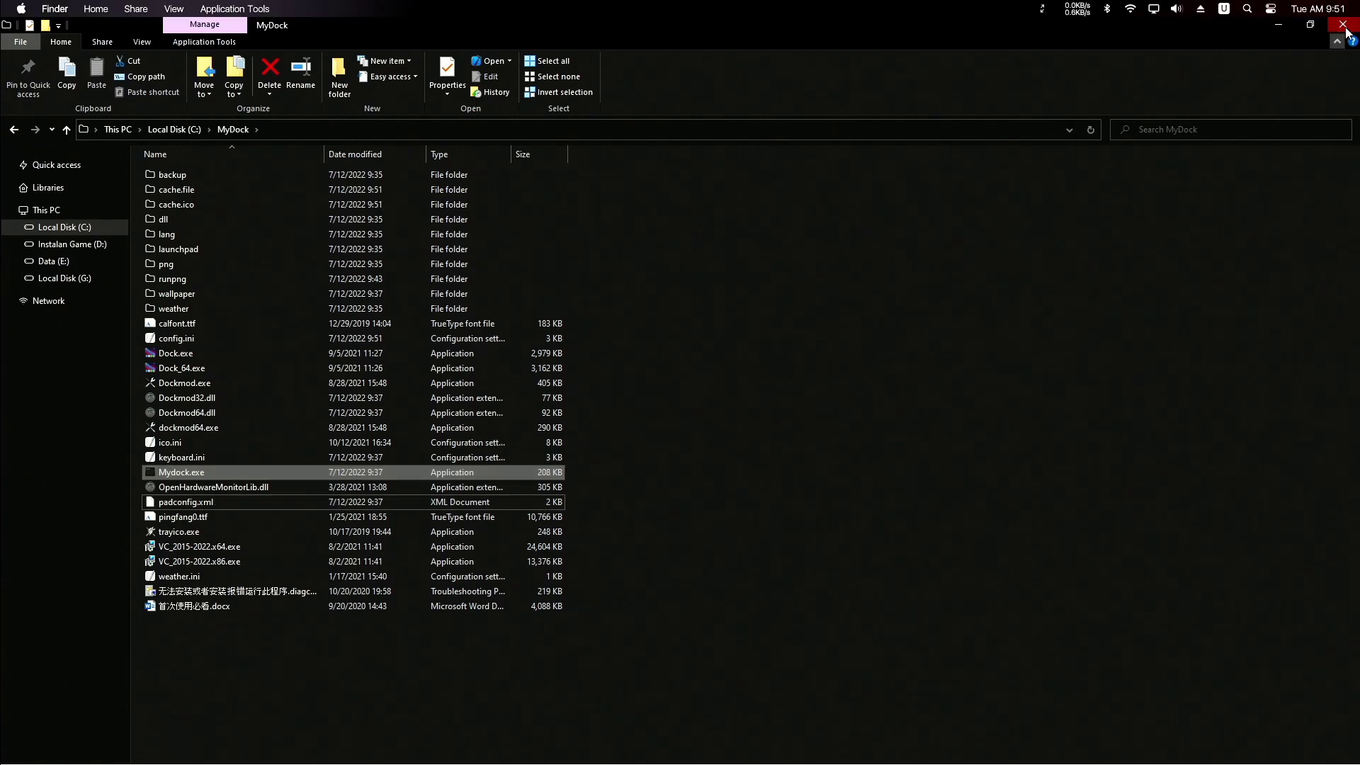
left_click(1343, 21)
Step: Enable Auto start at boot in the MyDockFinder preferences, allow dockmod.exe to make changes, and close the preferences
mouse_move(560, 761)
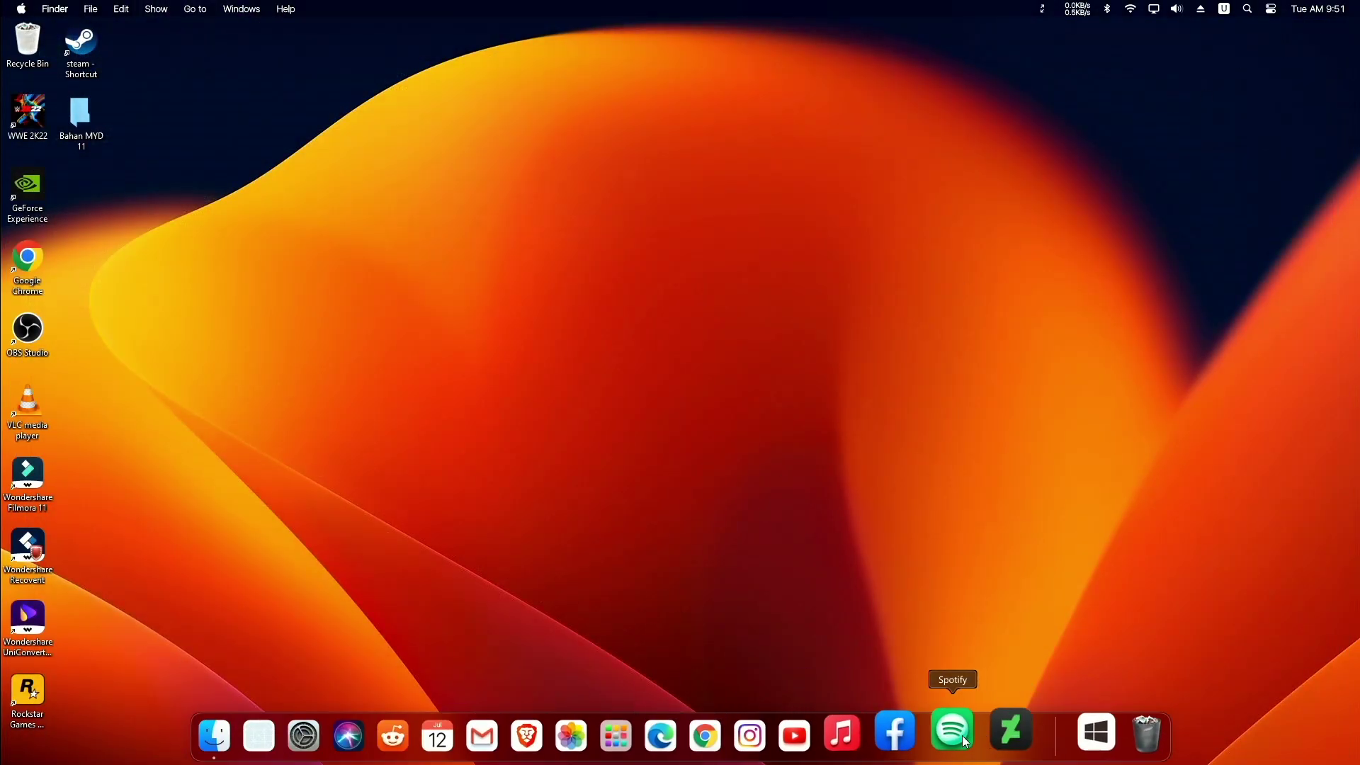
right_click(1040, 736)
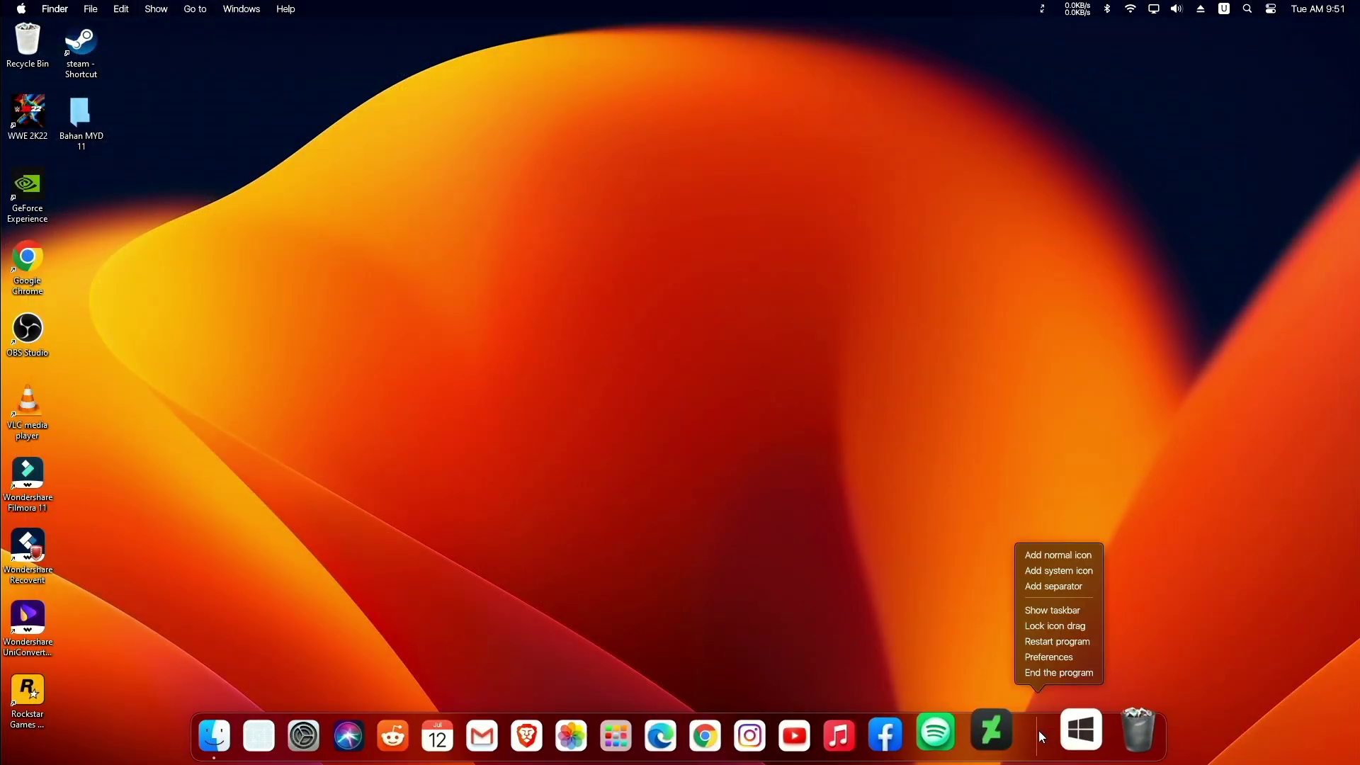
left_click(1044, 657)
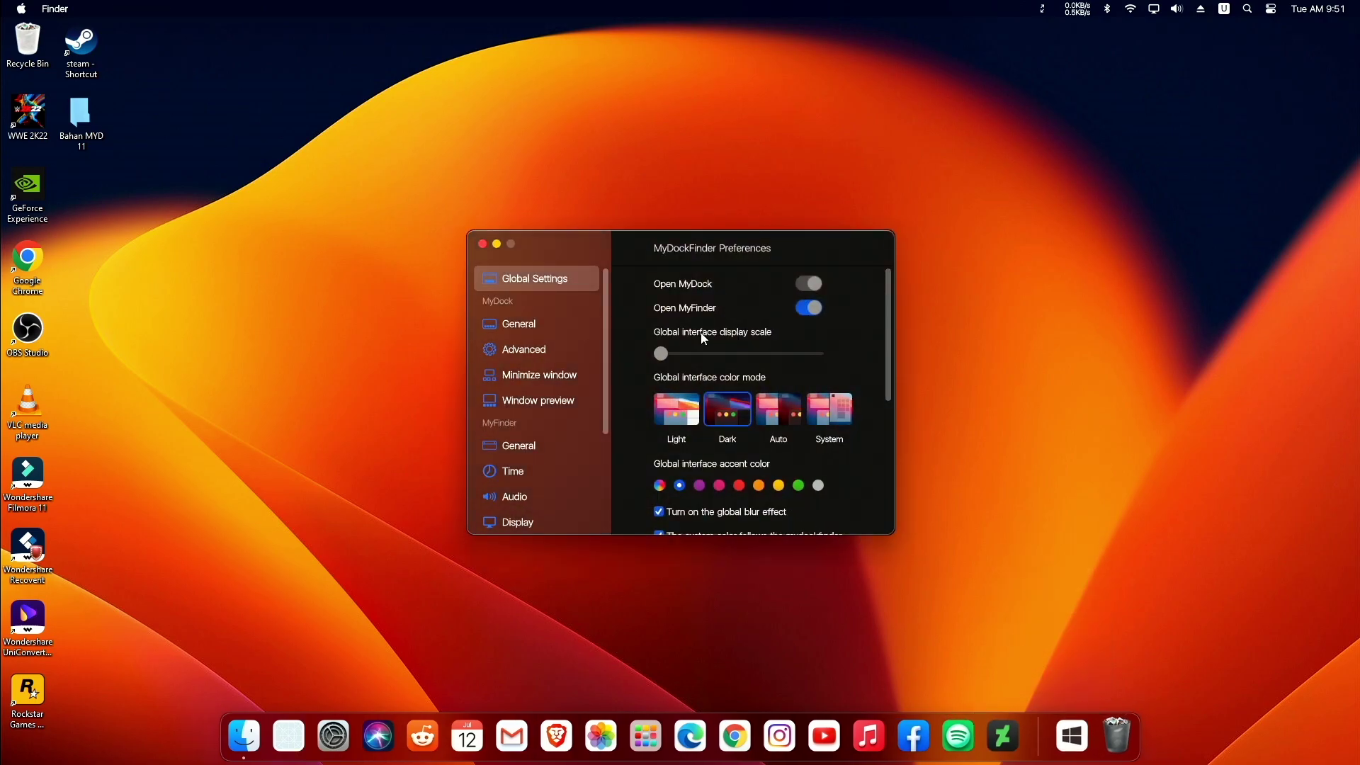
scroll(701, 335, "down", 1)
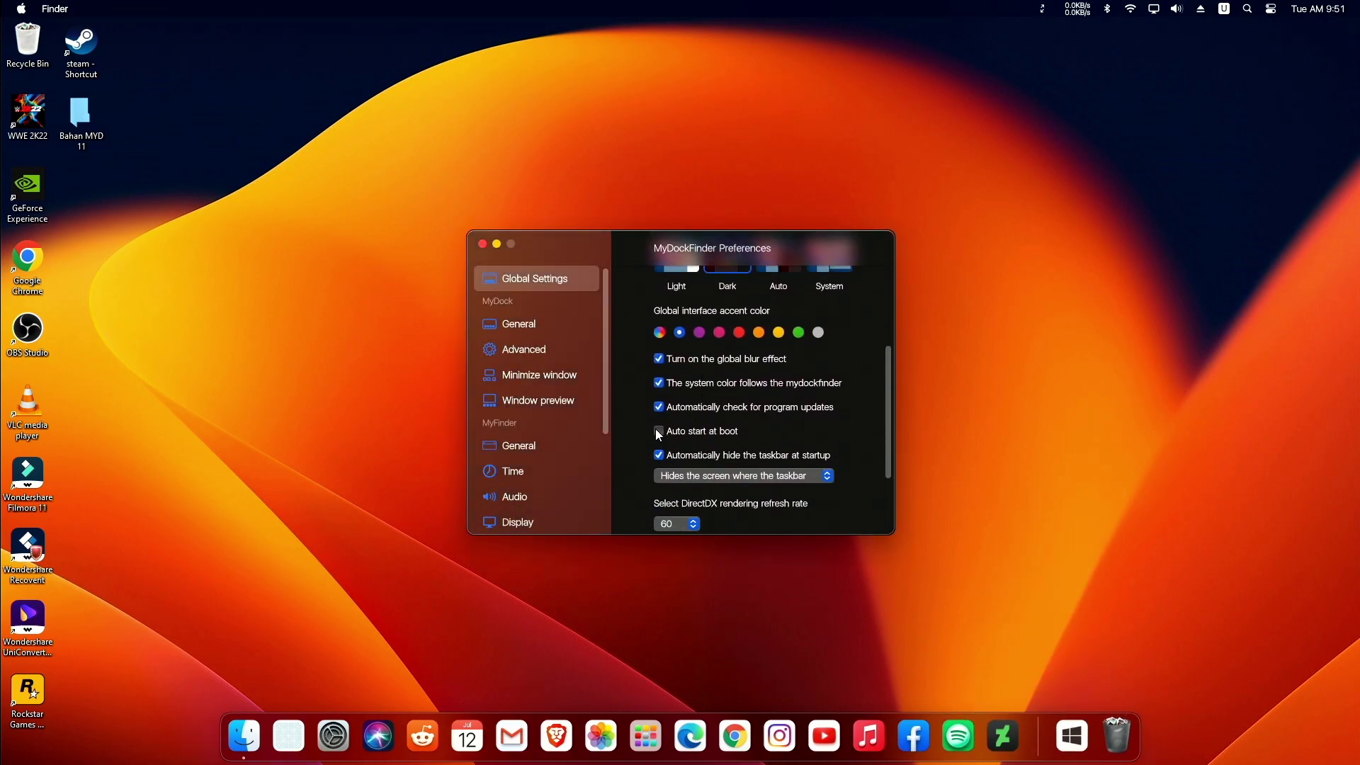
left_click(658, 432)
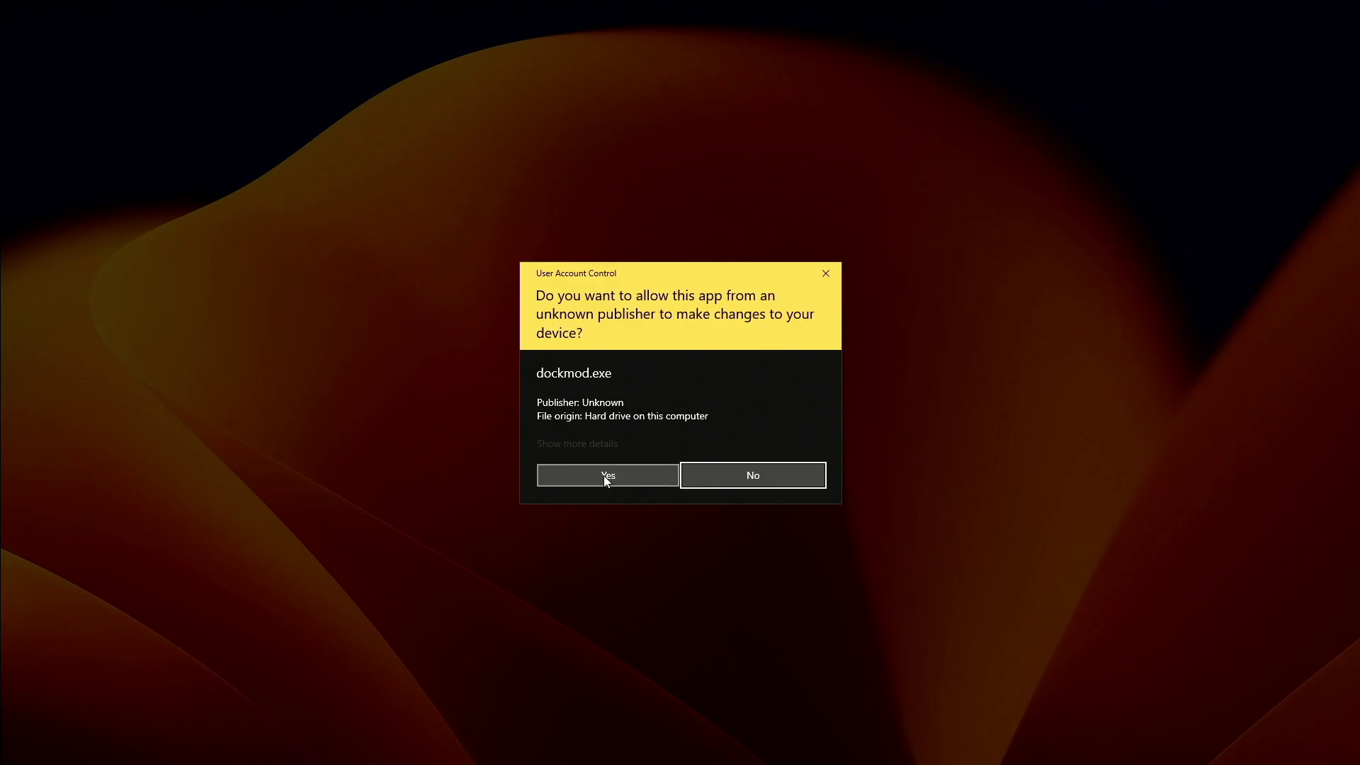
left_click(605, 475)
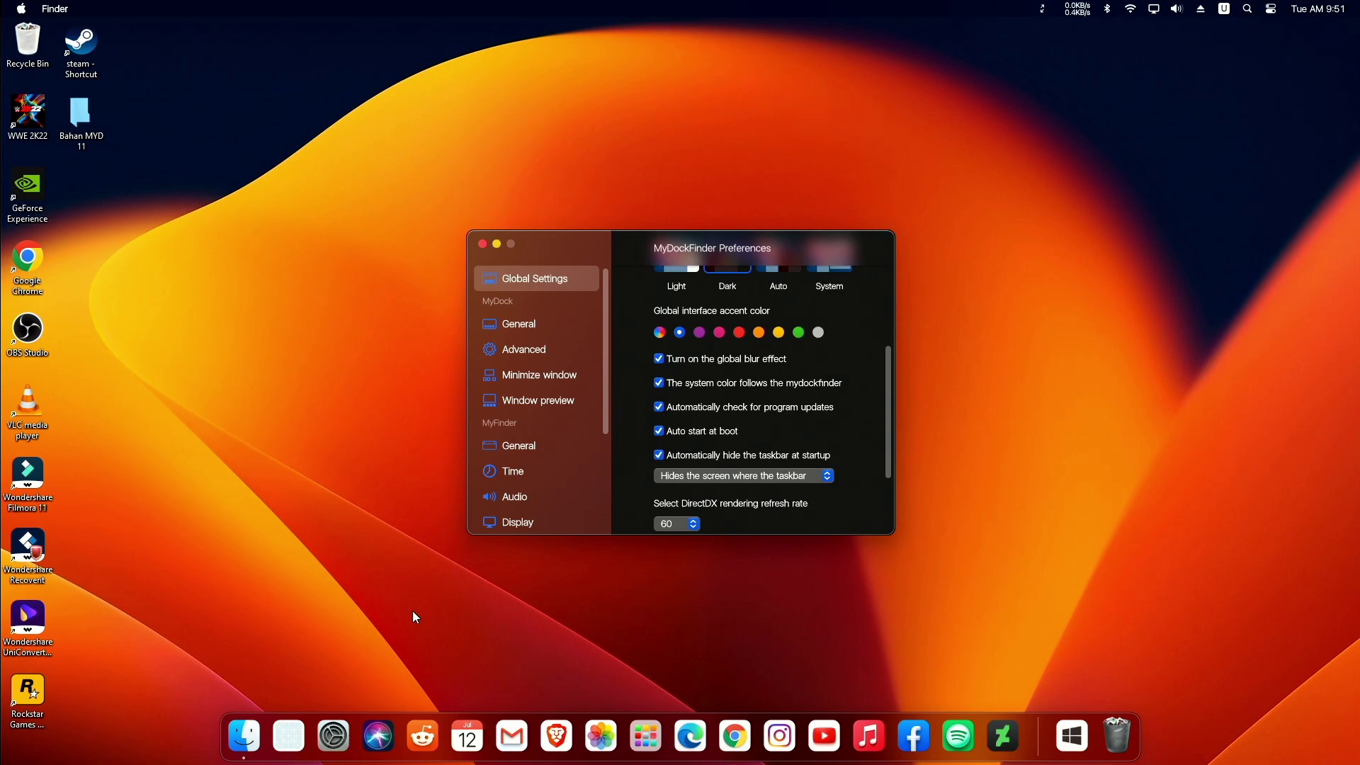
left_click(482, 244)
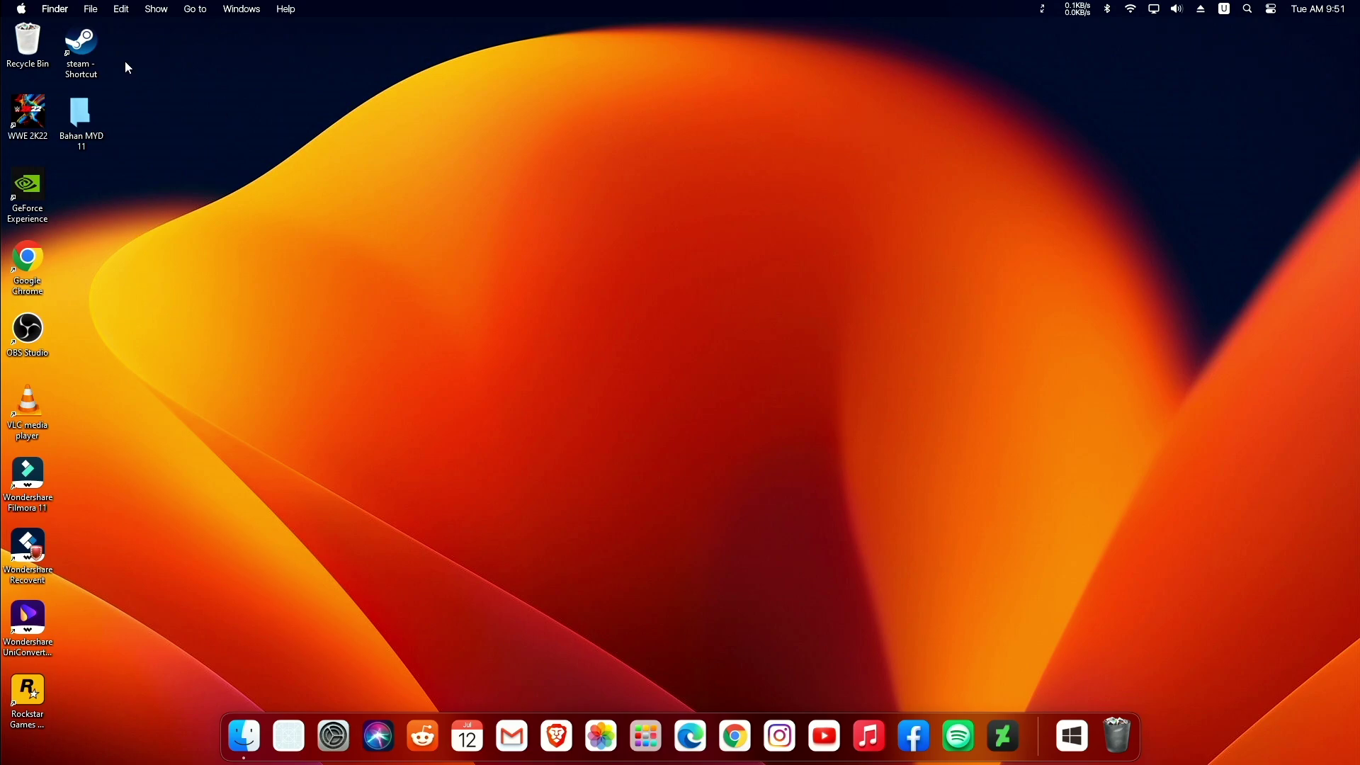
Step: Hide all the desktop icons
right_click(292, 344)
mouse_move(331, 349)
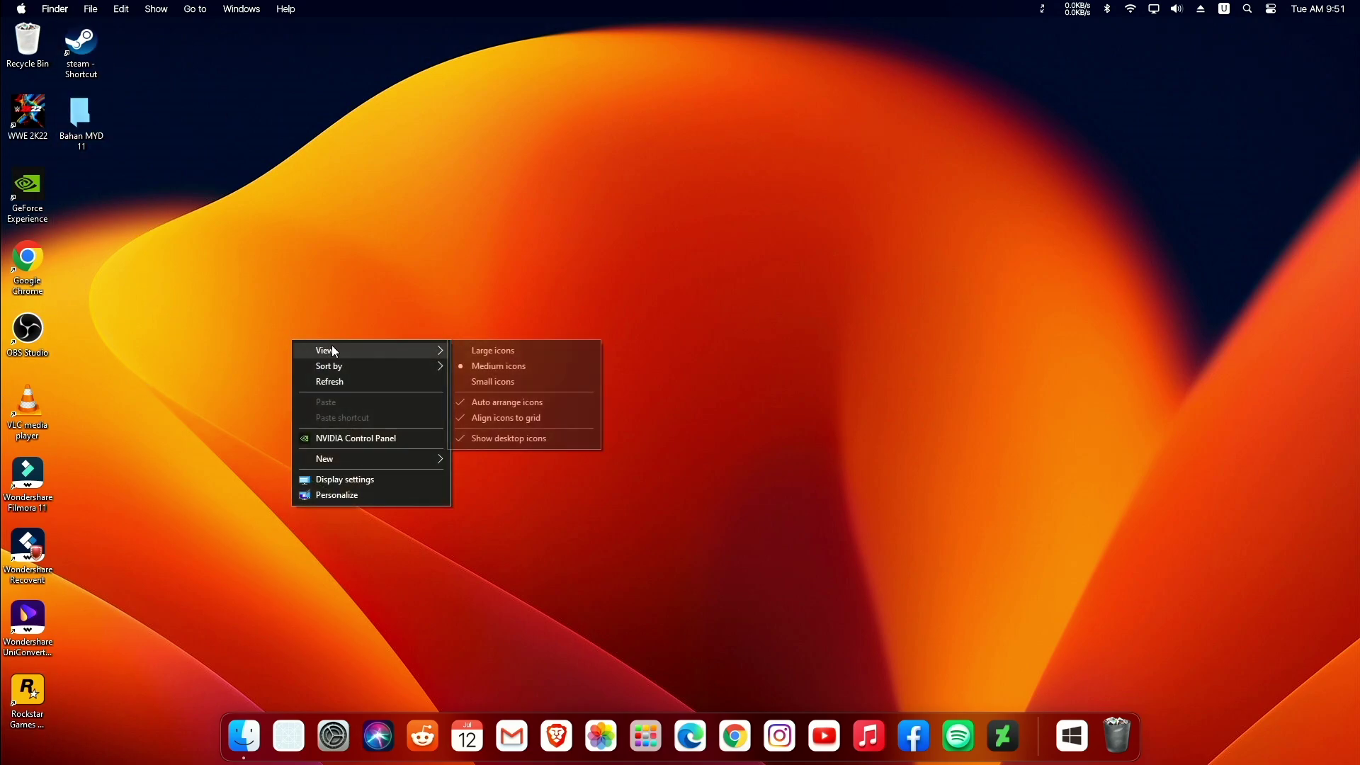
left_click(513, 444)
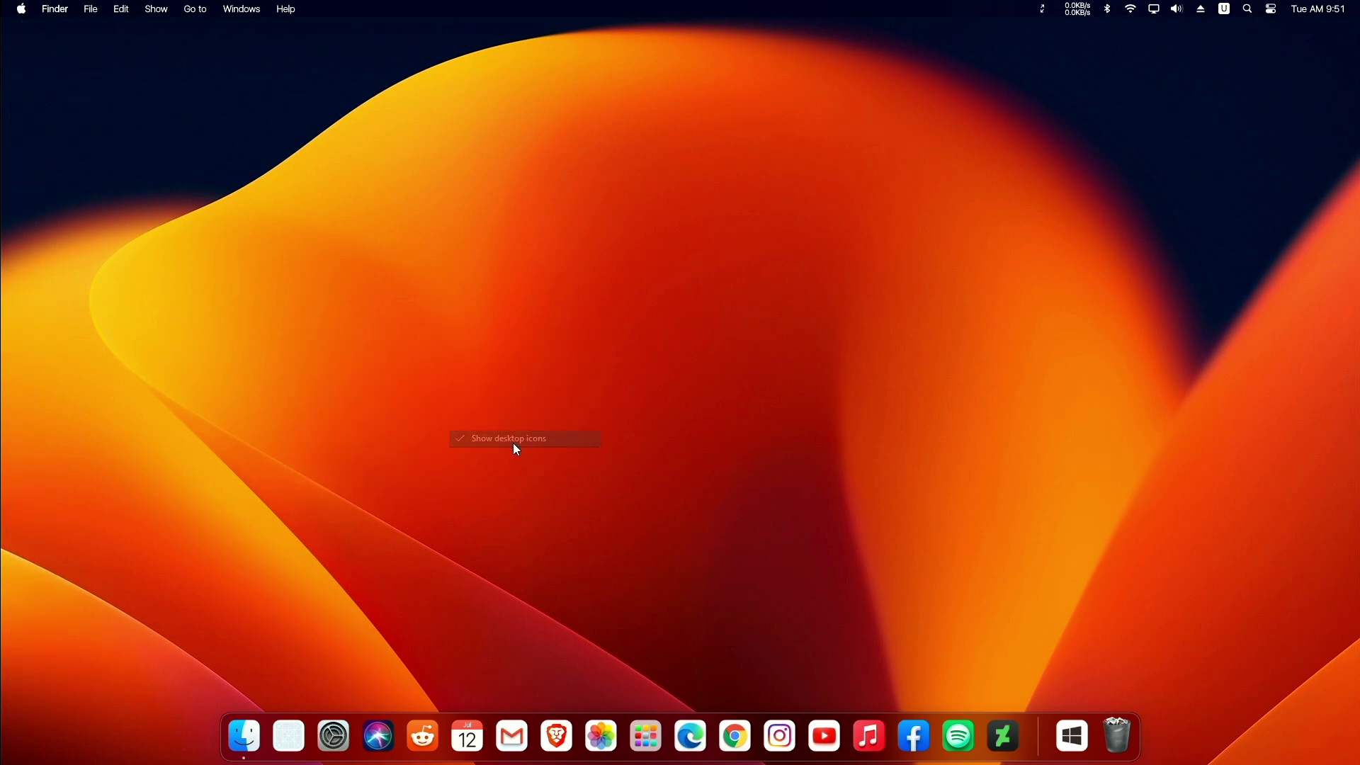